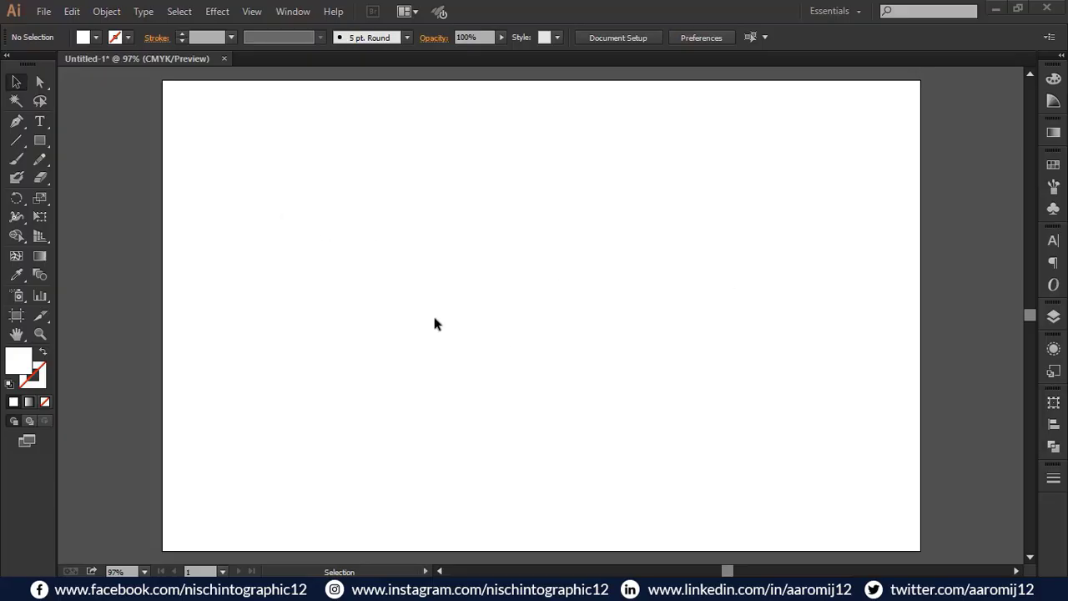
Place the Krab Kings.jpg crab sketch, embed it, and move it to the artboard centre
{"action": "left_click", "coordinate": [43, 11]}
{"action": "left_click", "coordinate": [82, 263]}
{"action": "left_click", "coordinate": [199, 185]}
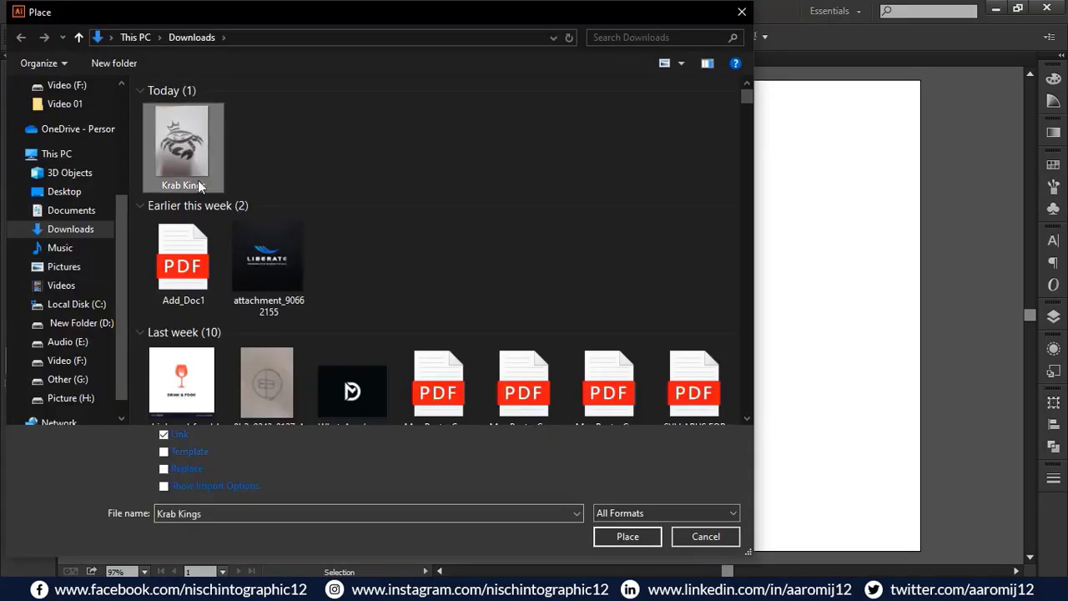
{"action": "left_click", "coordinate": [627, 536]}
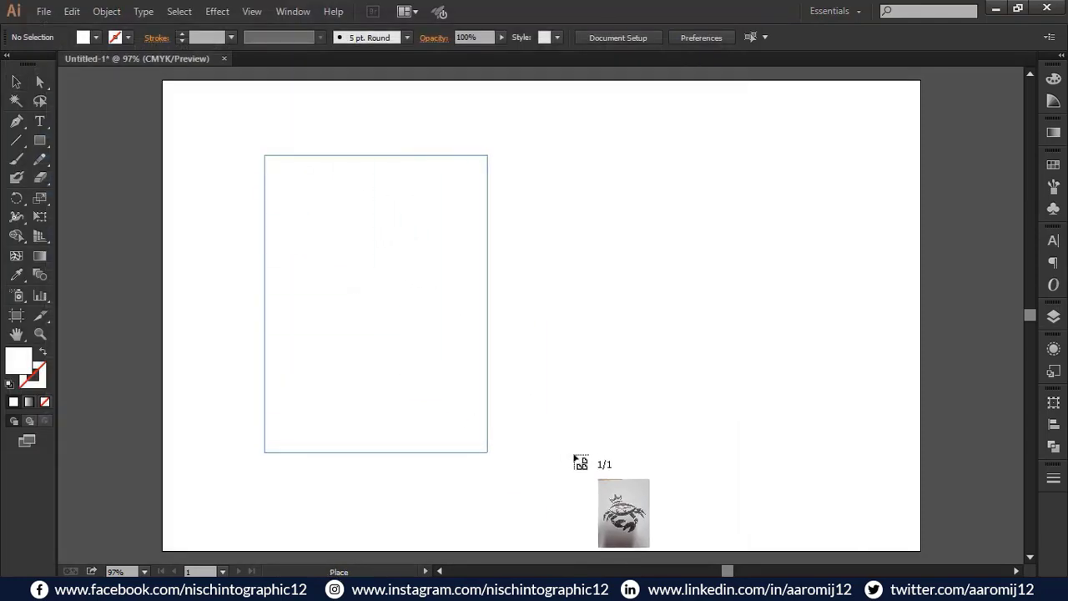
{"action": "left_click_drag", "start_coordinate": [264, 155], "coordinate": [655, 524]}
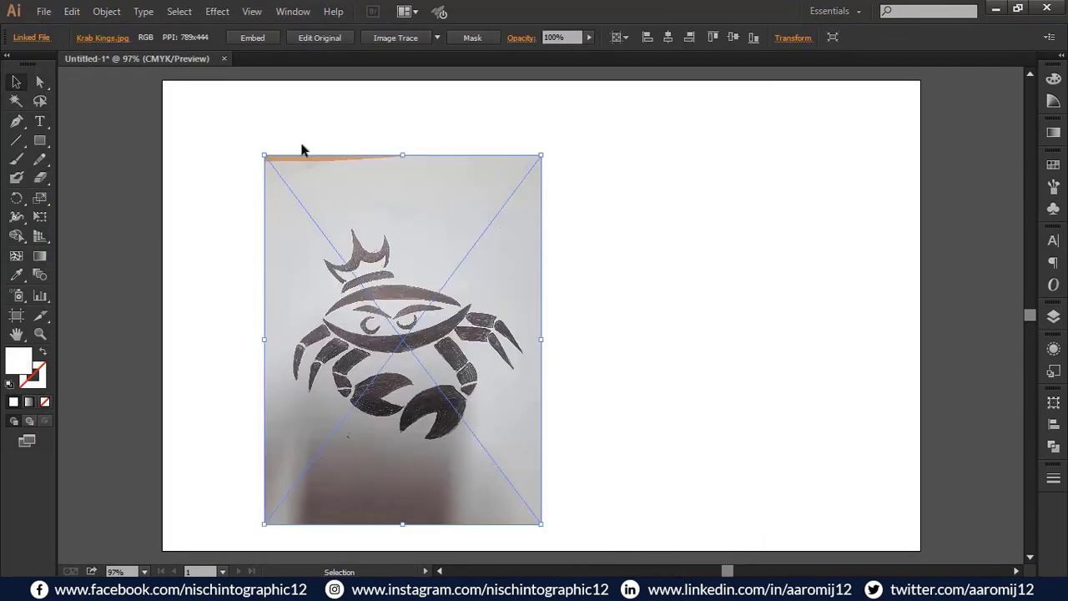
{"action": "left_click", "coordinate": [255, 40]}
{"action": "mouse_move", "coordinate": [427, 297]}
{"action": "left_mouse_down"}
{"action": "mouse_move", "coordinate": [582, 279]}
{"action": "mouse_move", "coordinate": [571, 261]}
{"action": "left_mouse_up"}
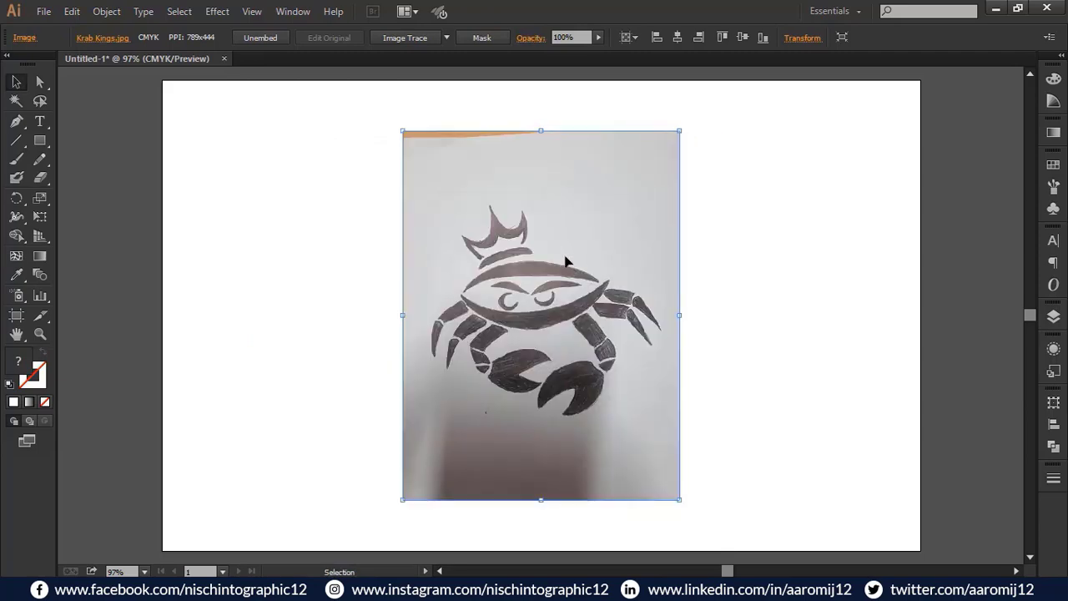
Zoom in on the sketch and set new paths to no fill with a black stroke
{"action": "key", "text": "ctrl+shift+a"}
{"action": "scroll", "coordinate": [564, 261], "scroll_direction": "up", "scroll_amount": 3}
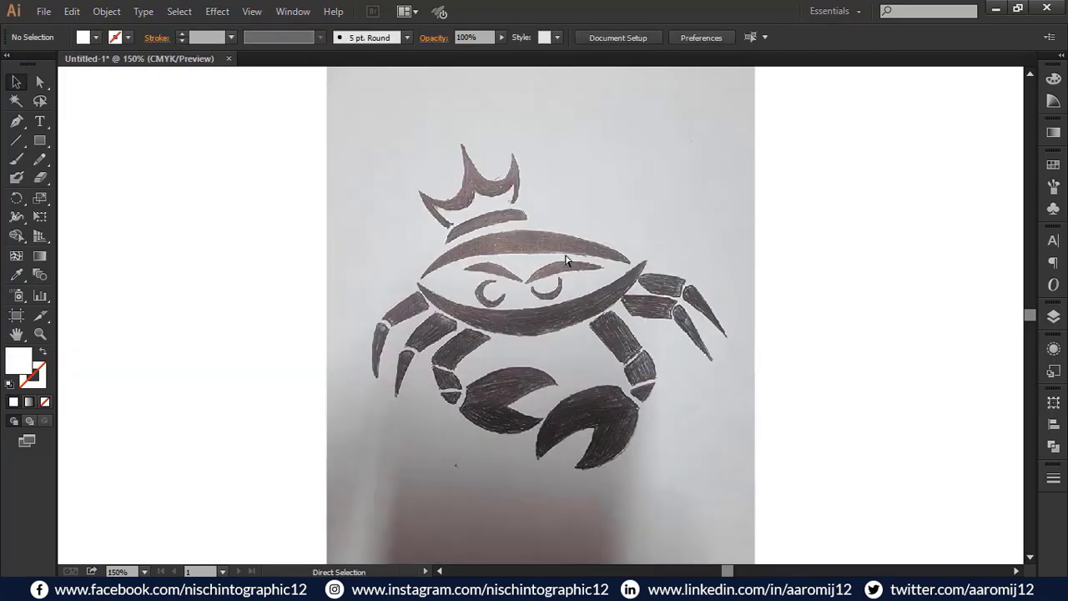
{"action": "scroll", "coordinate": [564, 258], "scroll_direction": "up", "scroll_amount": 2}
{"action": "scroll", "coordinate": [563, 258], "scroll_direction": "up", "scroll_amount": 1}
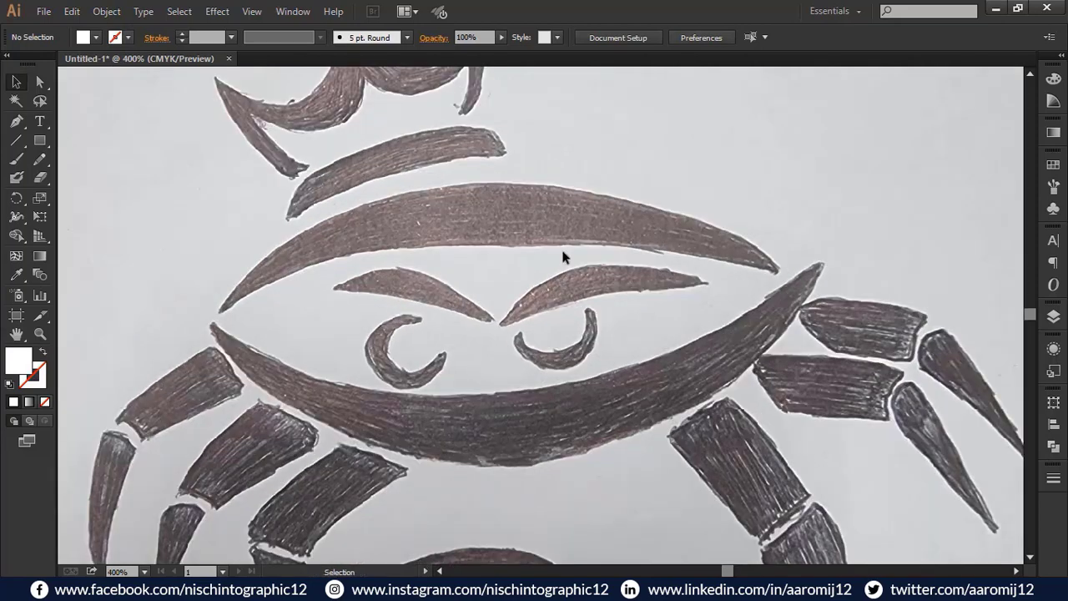
{"action": "scroll", "coordinate": [562, 255], "scroll_direction": "up", "scroll_amount": 1}
{"action": "left_click", "coordinate": [84, 37]}
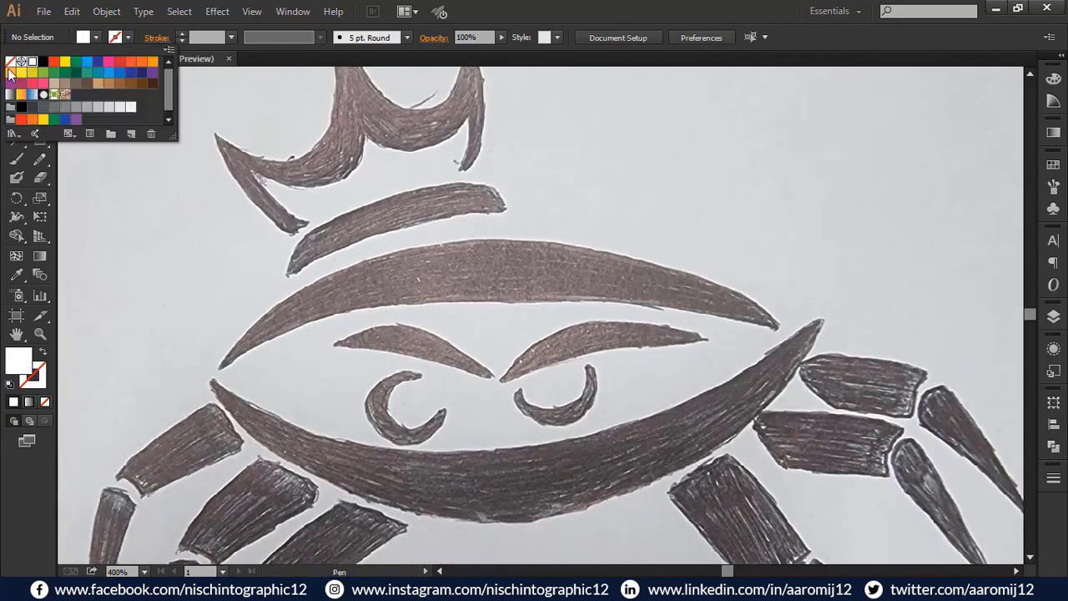
{"action": "left_click", "coordinate": [96, 37]}
{"action": "left_click", "coordinate": [42, 60]}
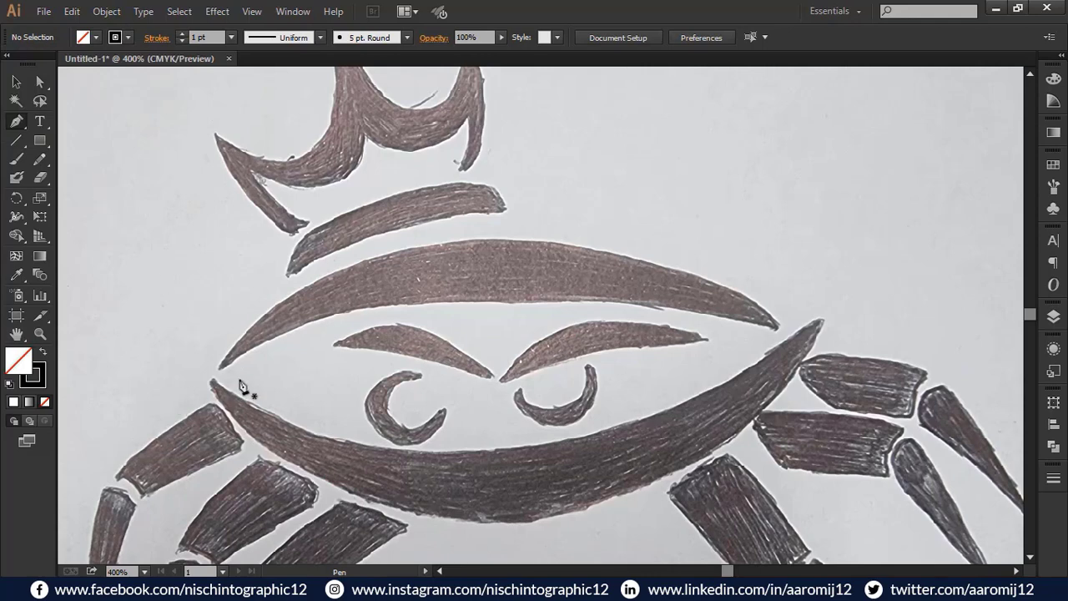
Trace a closed curved outline around the crab's upper shell arc
{"action": "left_click", "coordinate": [217, 370]}
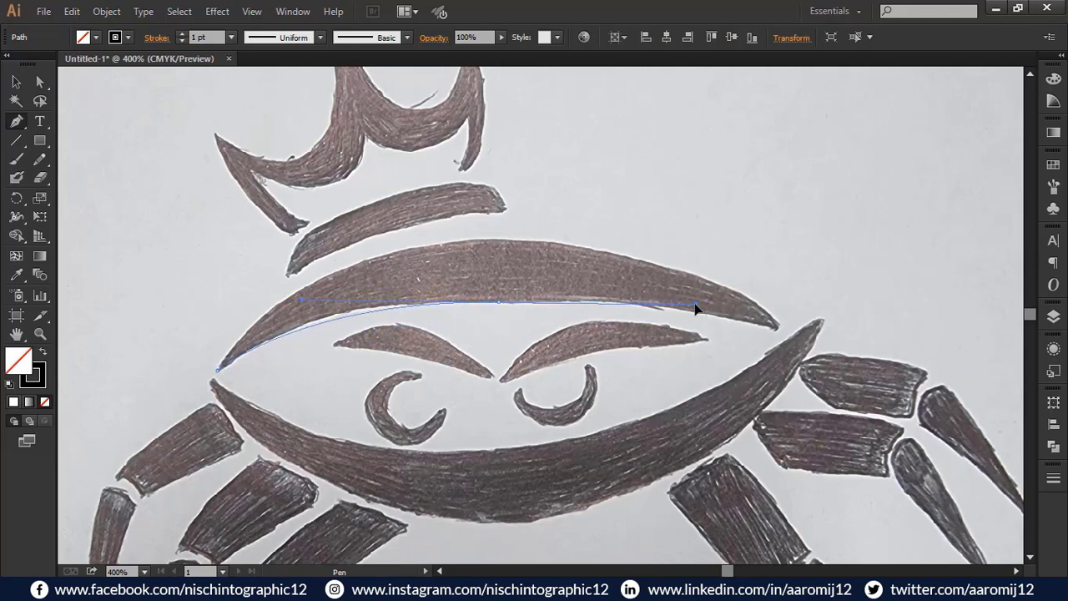
{"action": "left_click_drag", "start_coordinate": [695, 309], "coordinate": [705, 305]}
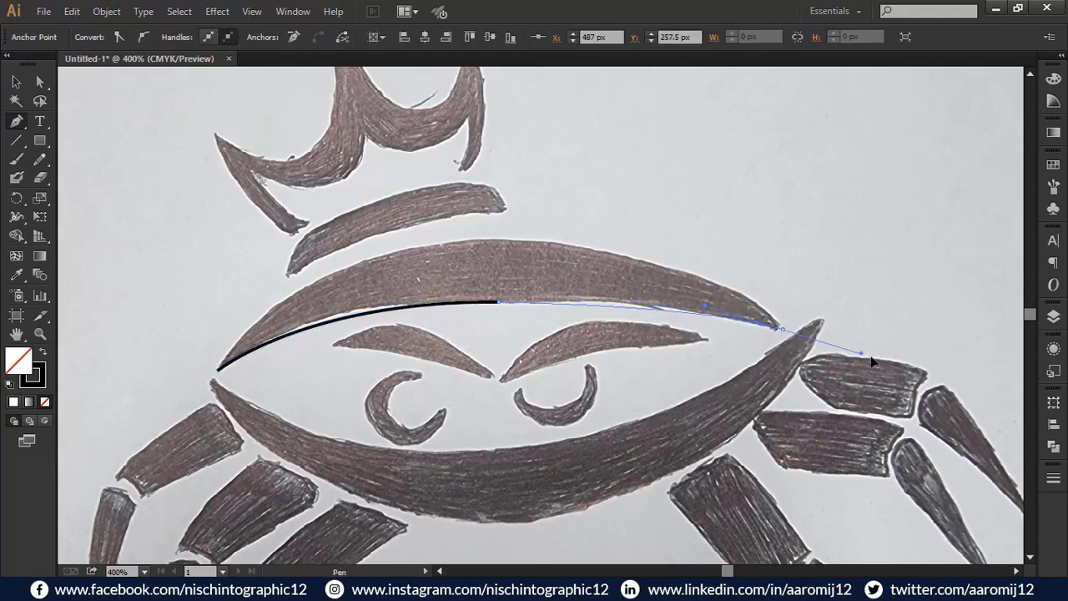
{"action": "left_click_drag", "start_coordinate": [976, 380], "coordinate": [980, 379]}
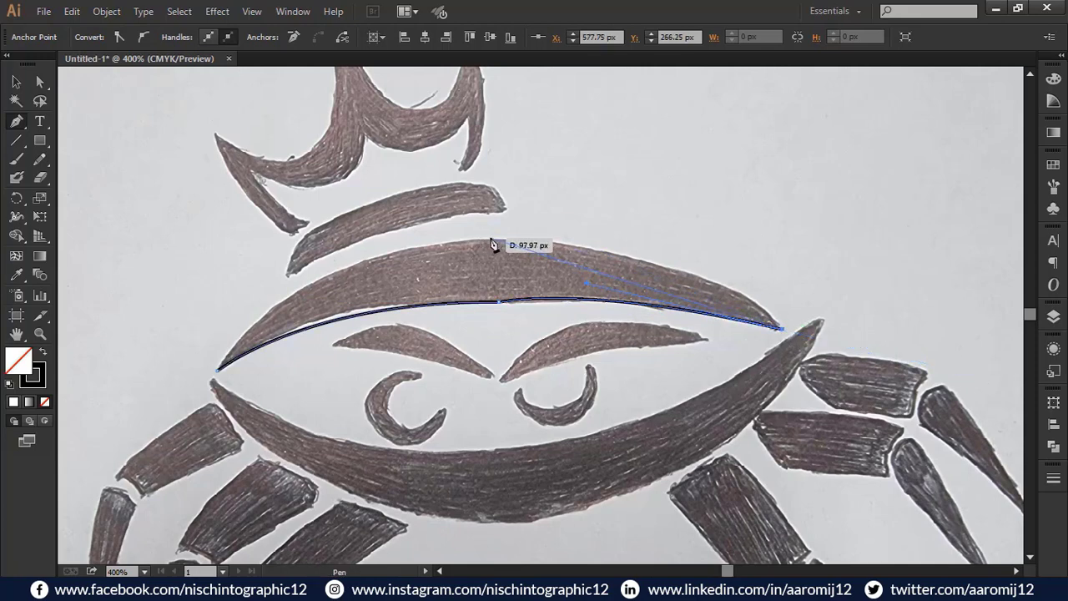
{"action": "left_click_drag", "start_coordinate": [482, 241], "coordinate": [299, 230]}
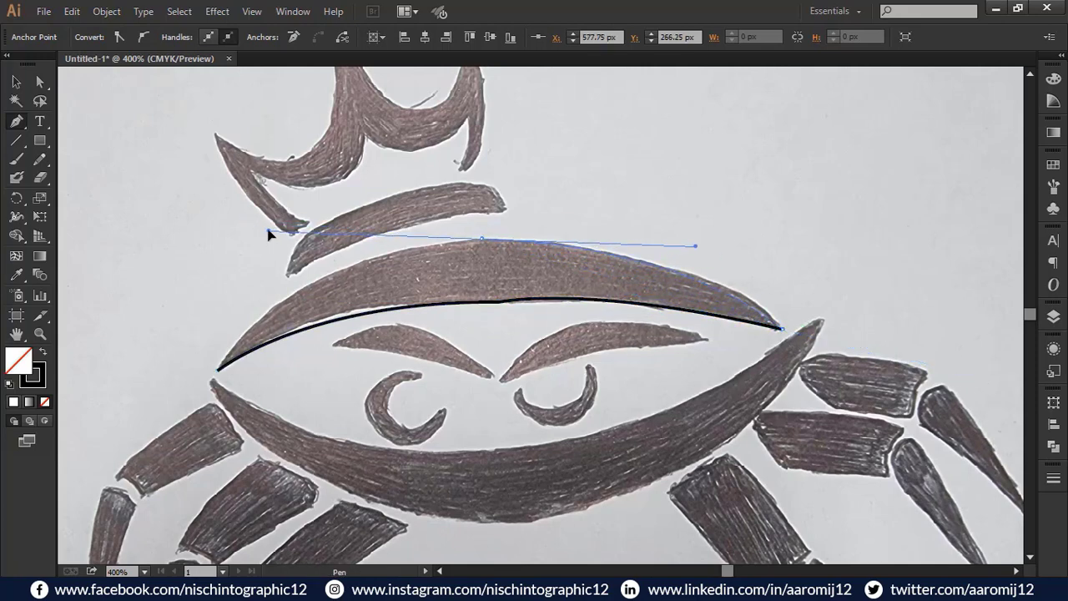
{"action": "left_click_drag", "start_coordinate": [216, 369], "coordinate": [127, 503]}
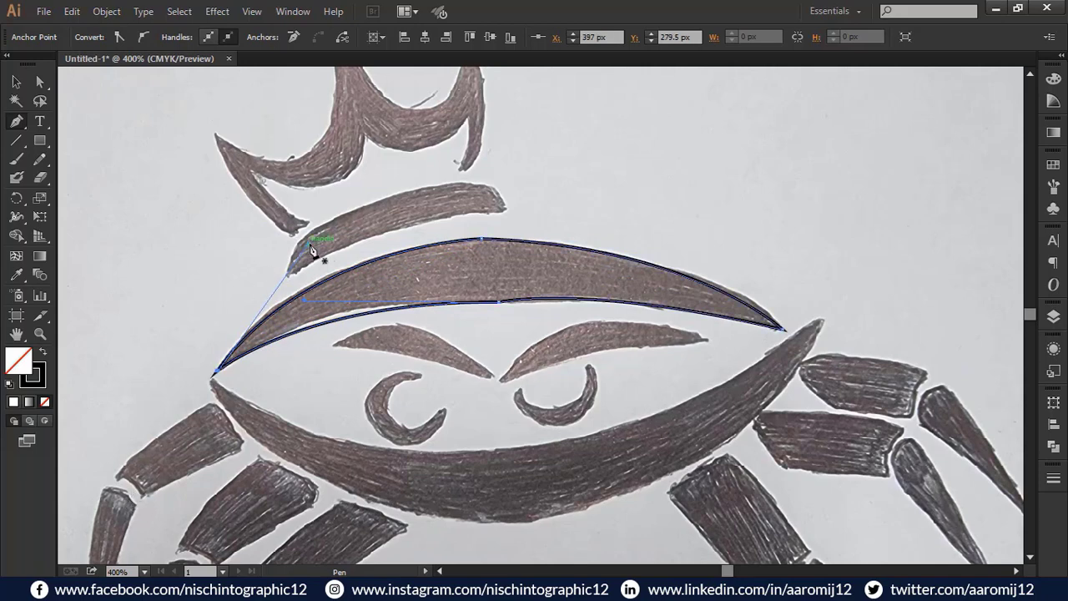
Trace a closed curved outline around the crab's lower shell arc
{"action": "scroll", "coordinate": [303, 320], "scroll_direction": "down", "scroll_amount": 1}
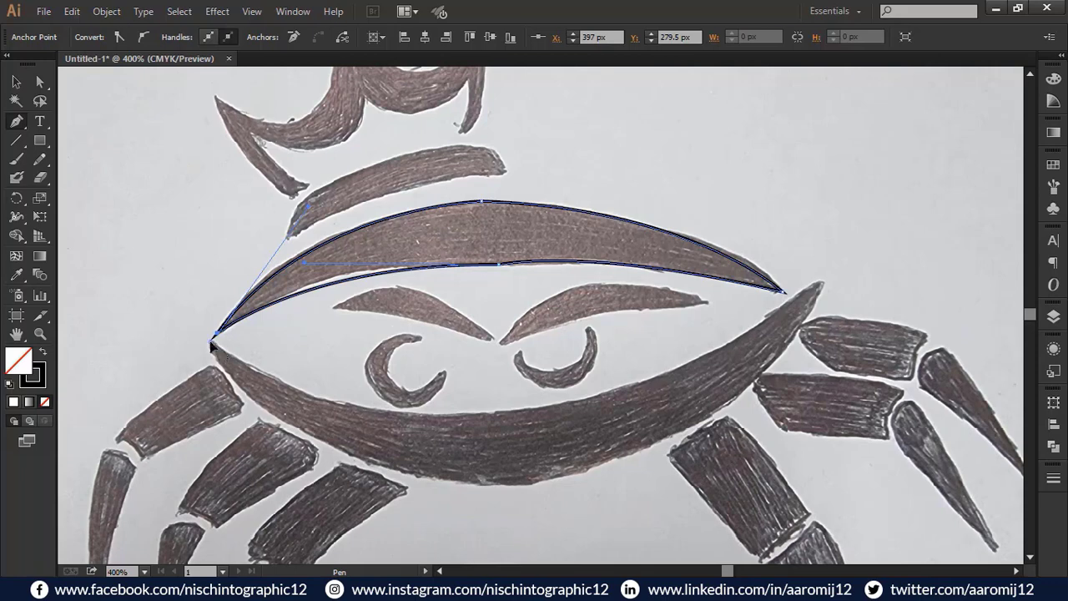
{"action": "left_click", "coordinate": [212, 343]}
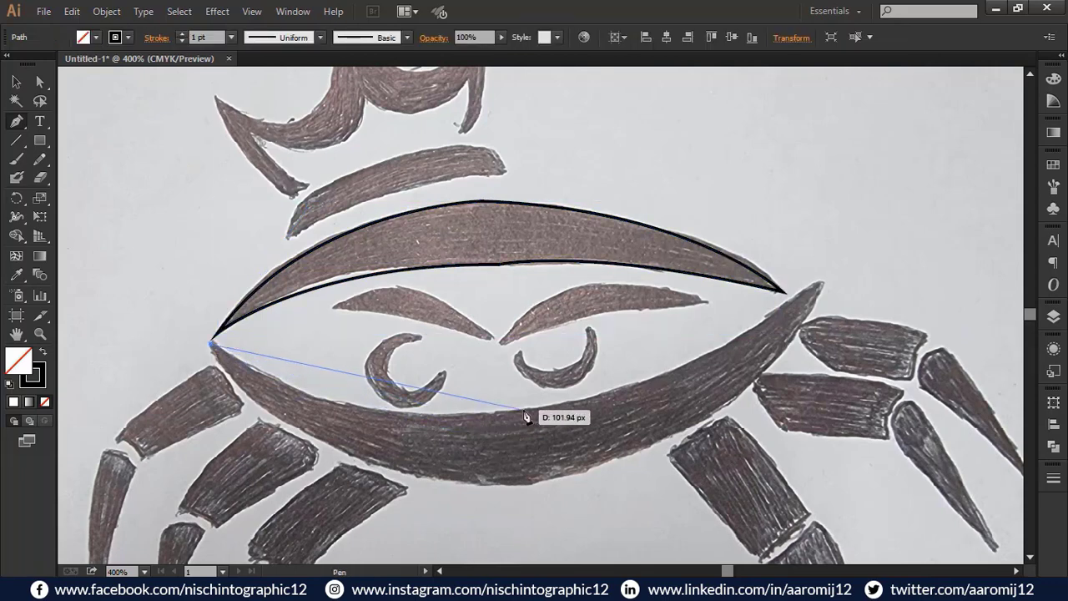
{"action": "left_click_drag", "start_coordinate": [526, 412], "coordinate": [698, 380]}
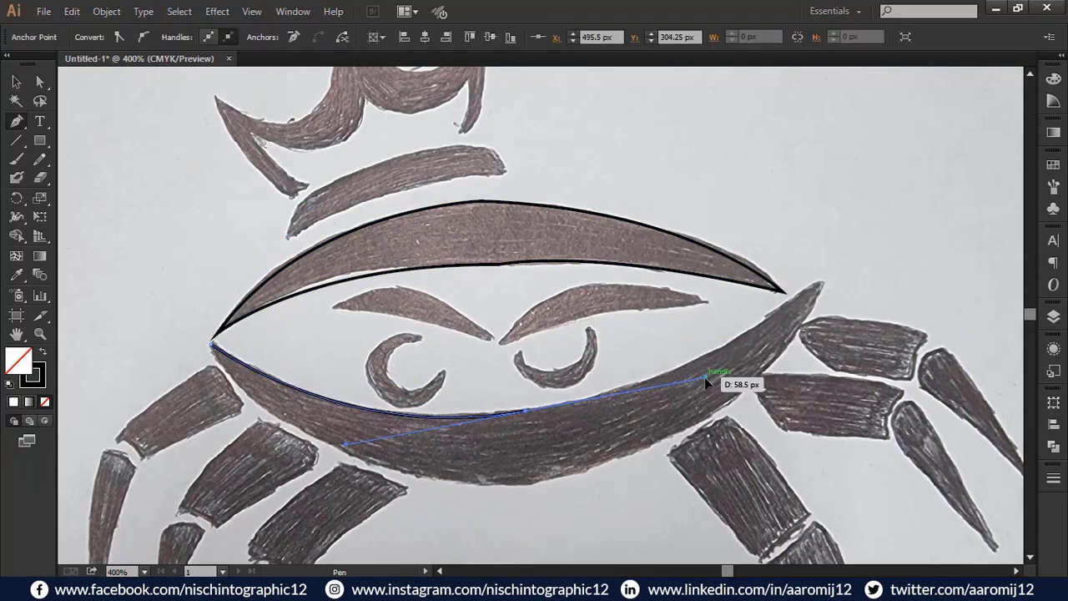
{"action": "left_click_drag", "start_coordinate": [822, 282], "coordinate": [970, 152]}
{"action": "scroll", "coordinate": [822, 287], "scroll_direction": "down", "scroll_amount": 2}
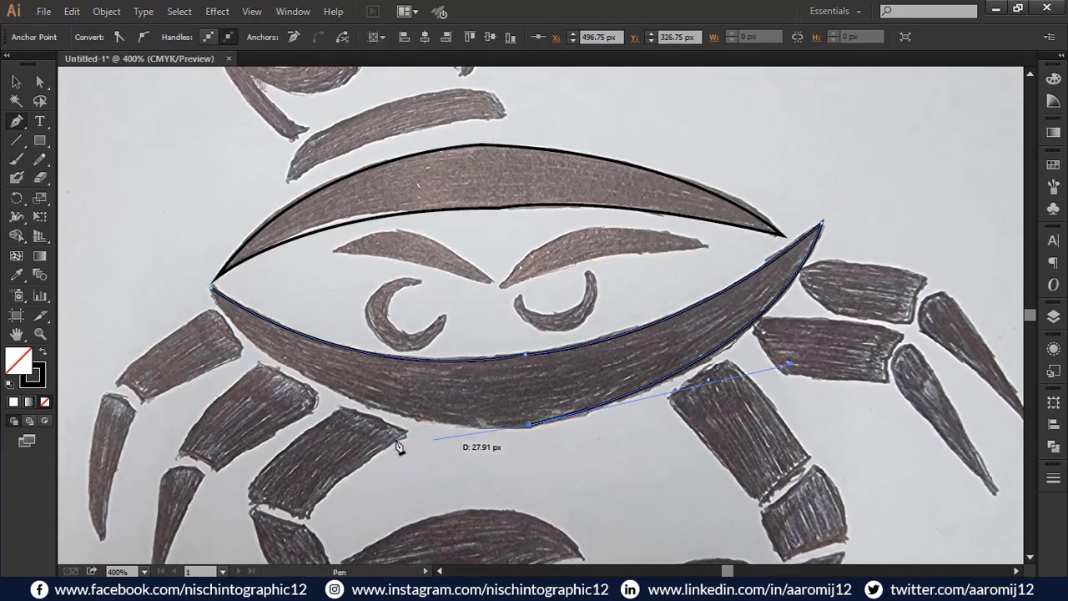
{"action": "left_click_drag", "start_coordinate": [215, 294], "coordinate": [284, 426]}
{"action": "left_click", "coordinate": [122, 144], "text": "ctrl"}
{"action": "scroll", "coordinate": [191, 174], "scroll_direction": "up", "scroll_amount": 3}
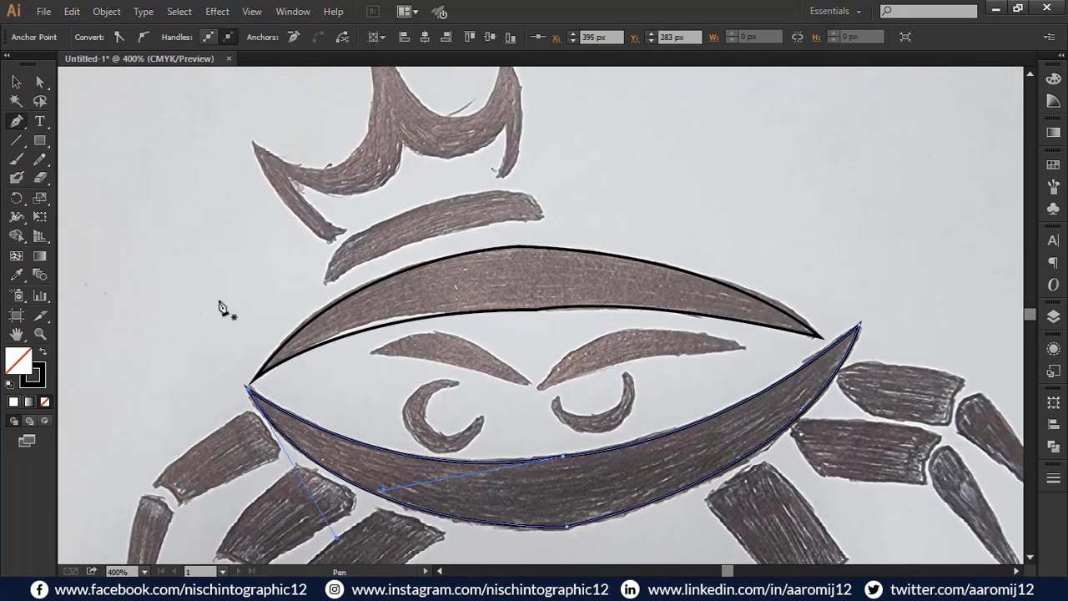
Begin outlining the band beneath the crown along its bottom and top edges
{"action": "left_click", "coordinate": [326, 282]}
{"action": "left_click_drag", "start_coordinate": [543, 218], "coordinate": [668, 218]}
{"action": "left_click_drag", "start_coordinate": [508, 192], "coordinate": [481, 190]}
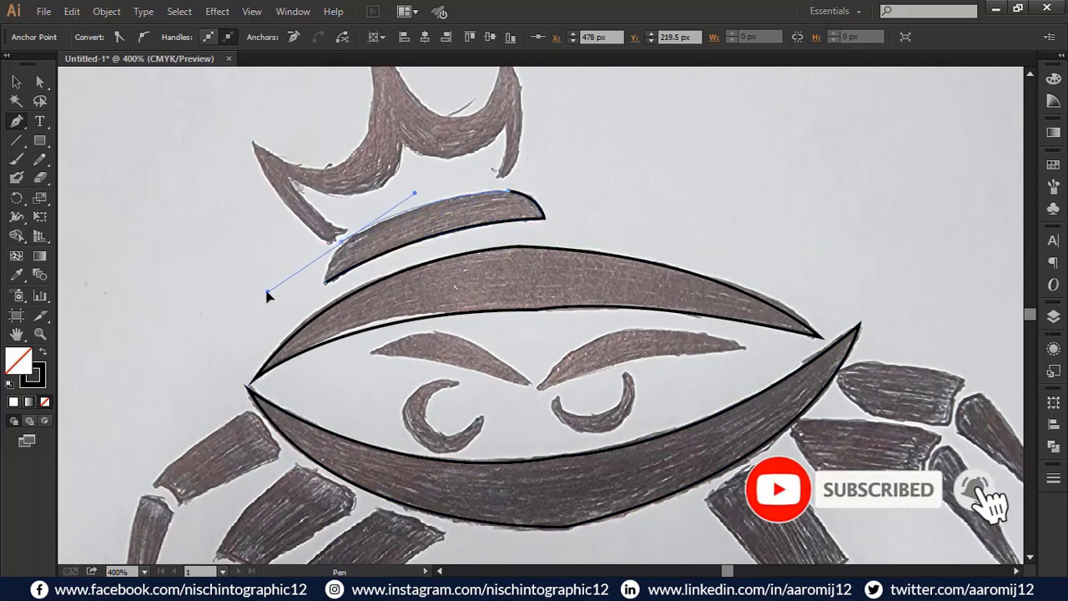
Close the outline of the band beneath the crown
{"action": "left_click_drag", "start_coordinate": [325, 282], "coordinate": [332, 307]}
{"action": "scroll", "coordinate": [332, 307], "scroll_direction": "up", "scroll_amount": 2}
{"action": "scroll", "coordinate": [504, 259], "scroll_direction": "up", "scroll_amount": 2}
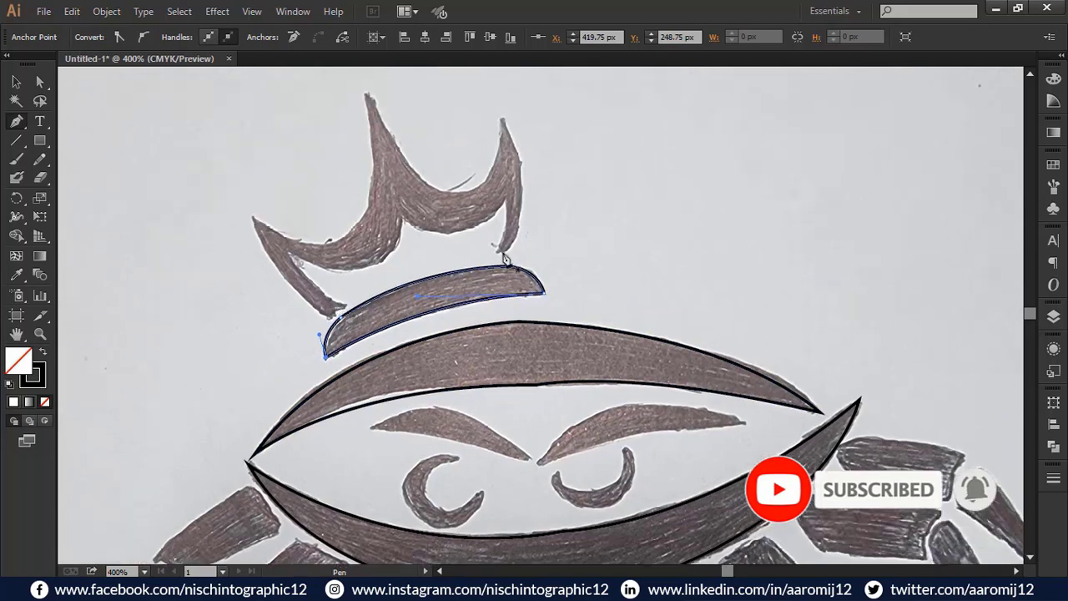
{"action": "left_click", "coordinate": [497, 250]}
Trace the crown's outline from its lower right across to the left tip
{"action": "left_click", "coordinate": [505, 200]}
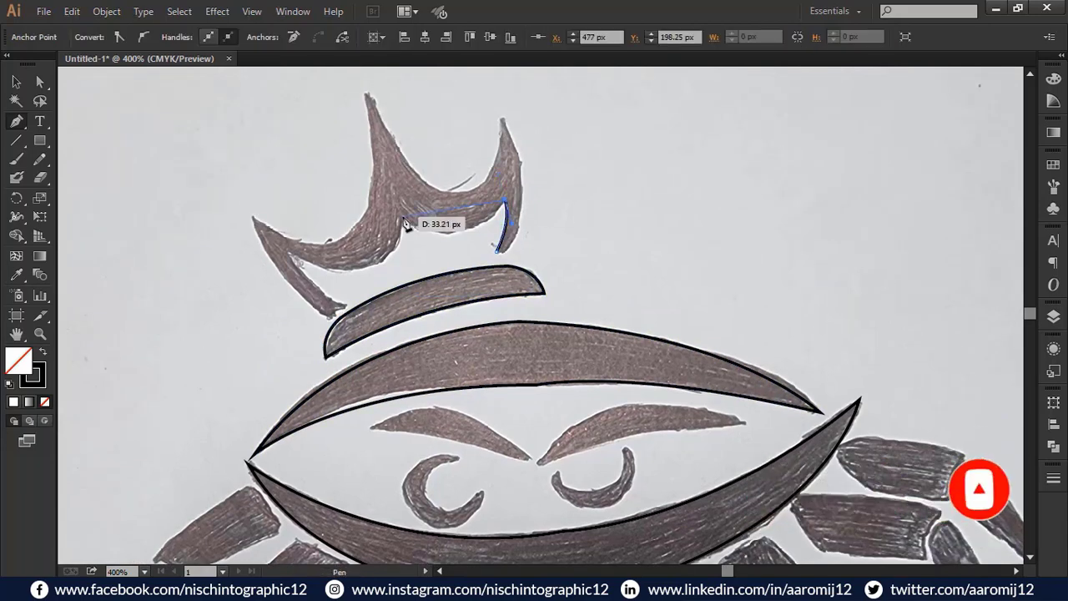
{"action": "left_click_drag", "start_coordinate": [401, 218], "coordinate": [340, 175]}
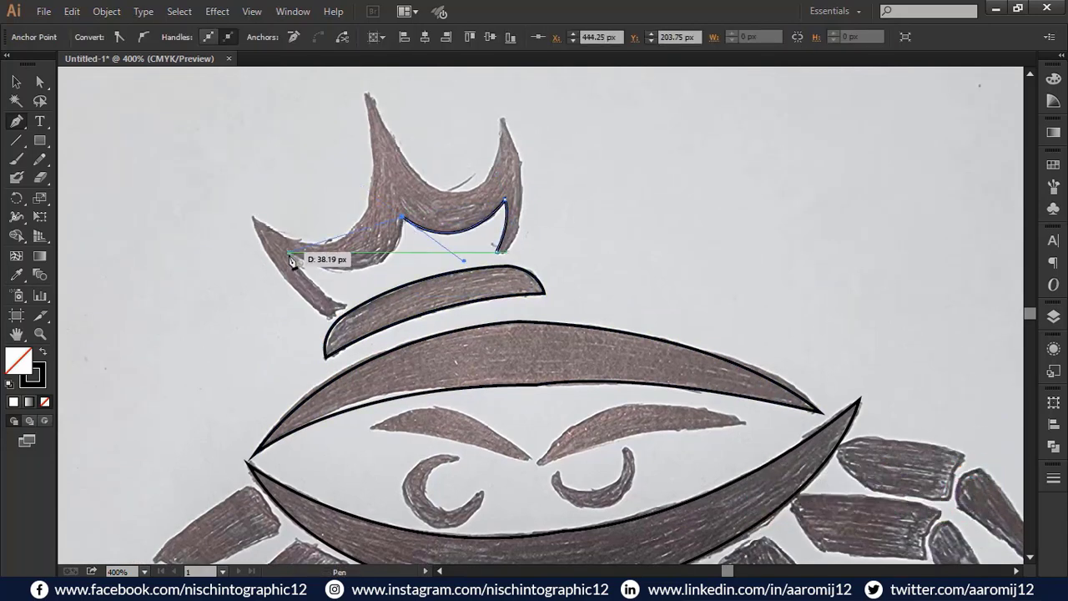
{"action": "left_click_drag", "start_coordinate": [288, 252], "coordinate": [179, 198]}
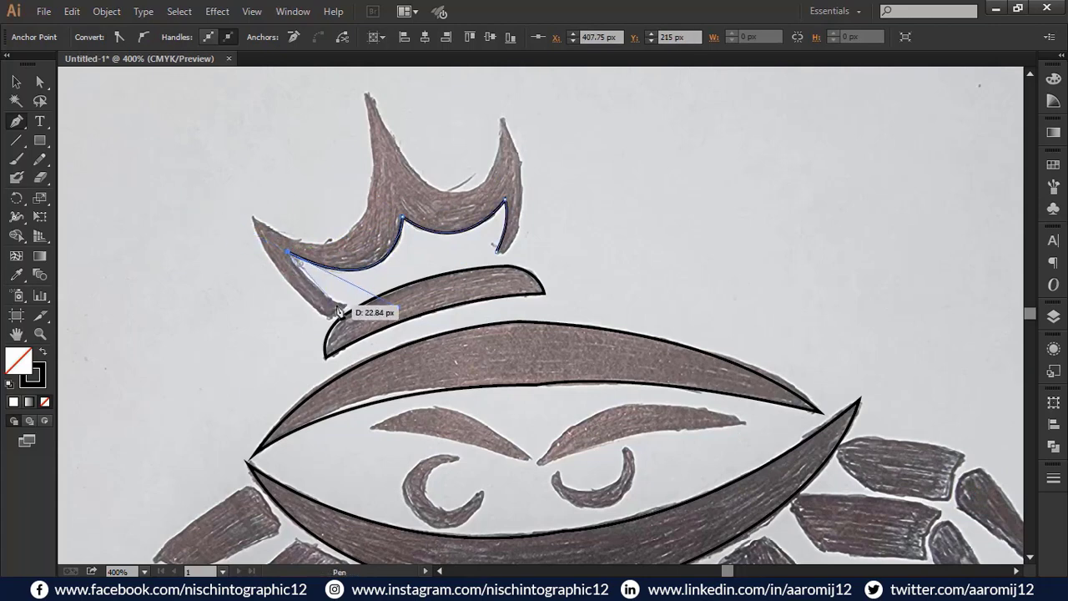
{"action": "left_click_drag", "start_coordinate": [338, 309], "coordinate": [311, 311]}
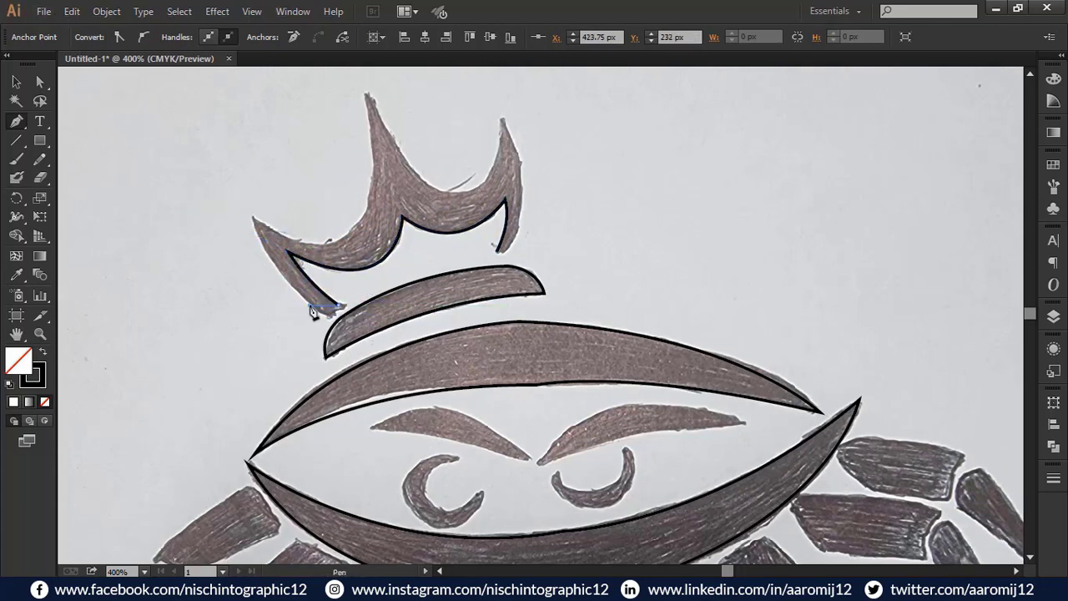
{"action": "left_click_drag", "start_coordinate": [255, 218], "coordinate": [265, 192]}
{"action": "left_click_drag", "start_coordinate": [361, 219], "coordinate": [364, 205]}
{"action": "scroll", "coordinate": [364, 149], "scroll_direction": "up", "scroll_amount": 1}
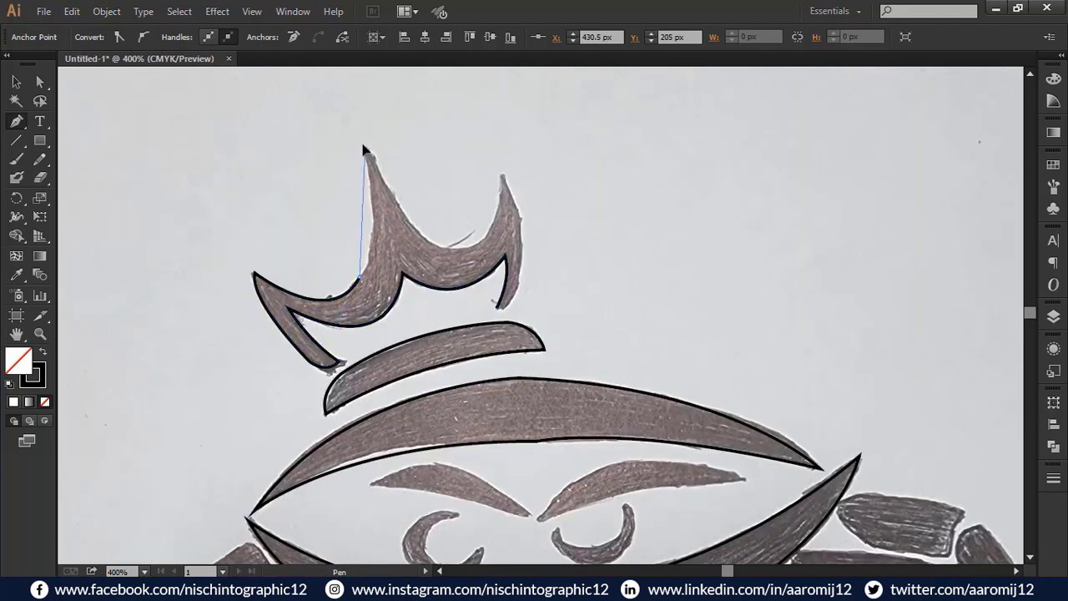
Finish the crown outline over the tall middle tip and right tip, closing the path
{"action": "left_click", "coordinate": [363, 150]}
{"action": "scroll", "coordinate": [346, 109], "scroll_direction": "up", "scroll_amount": 1}
{"action": "left_click_drag", "start_coordinate": [440, 302], "coordinate": [476, 314]}
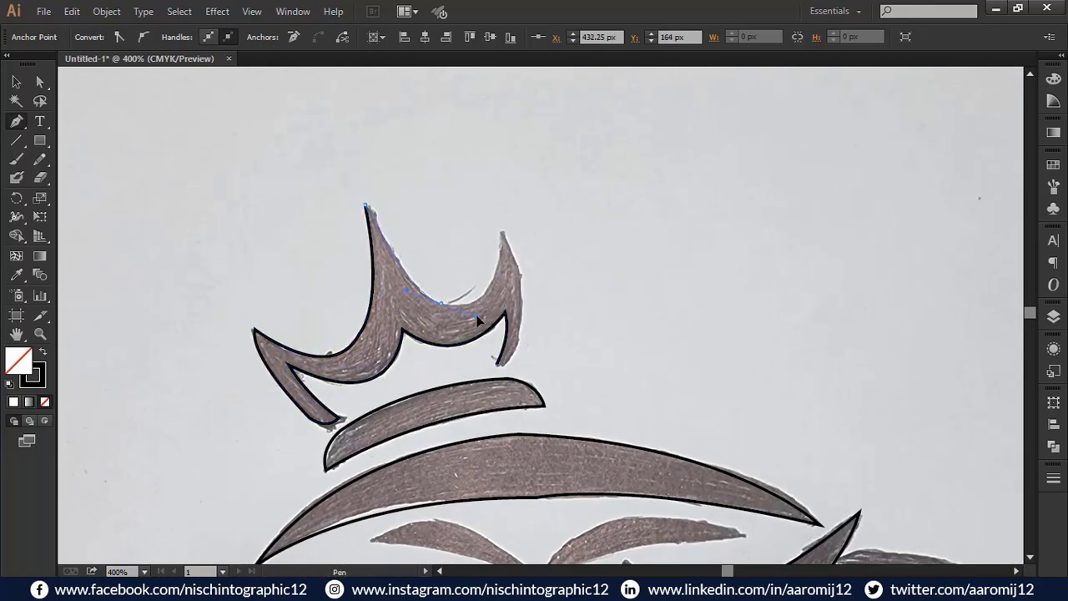
{"action": "left_click_drag", "start_coordinate": [500, 227], "coordinate": [493, 167]}
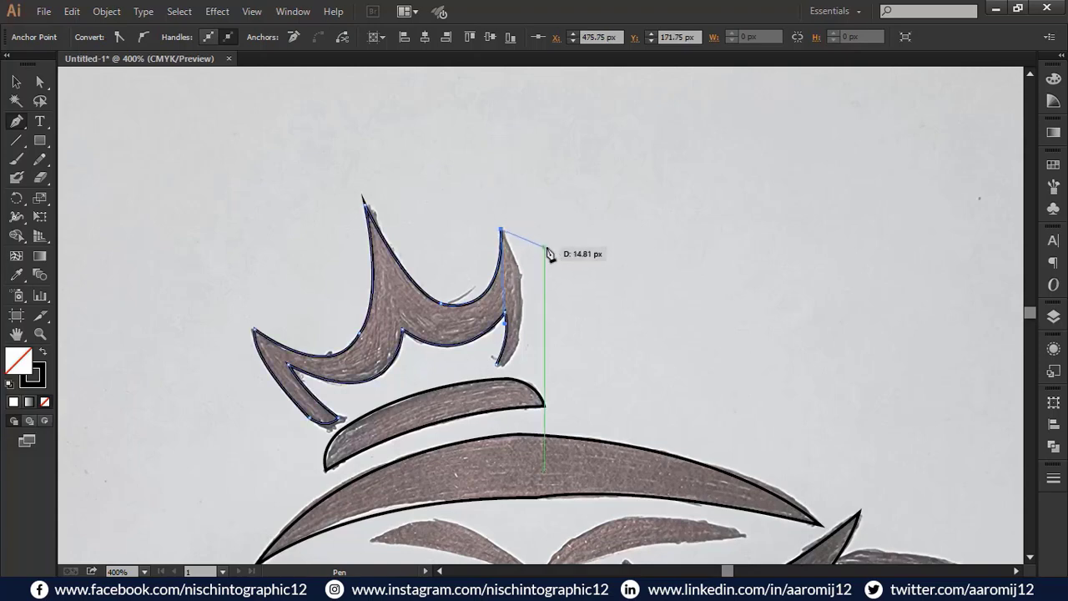
{"action": "scroll", "coordinate": [513, 252], "scroll_direction": "down", "scroll_amount": 2}
{"action": "left_click_drag", "start_coordinate": [517, 241], "coordinate": [490, 305]}
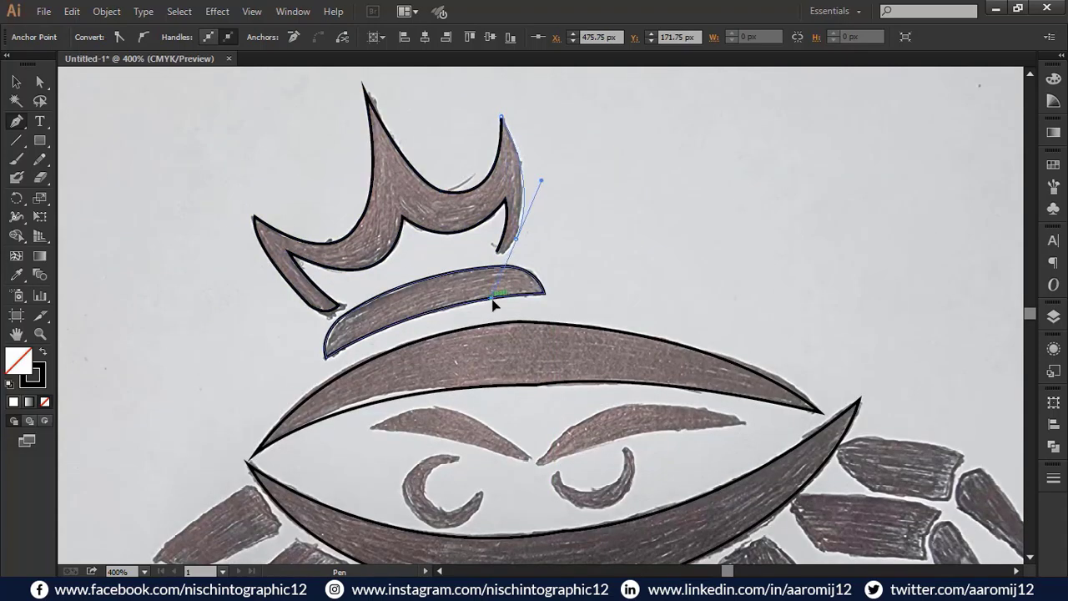
{"action": "mouse_move", "coordinate": [515, 238]}
{"action": "left_mouse_down"}
{"action": "mouse_move", "coordinate": [509, 279]}
{"action": "mouse_move", "coordinate": [492, 250]}
{"action": "left_mouse_up"}
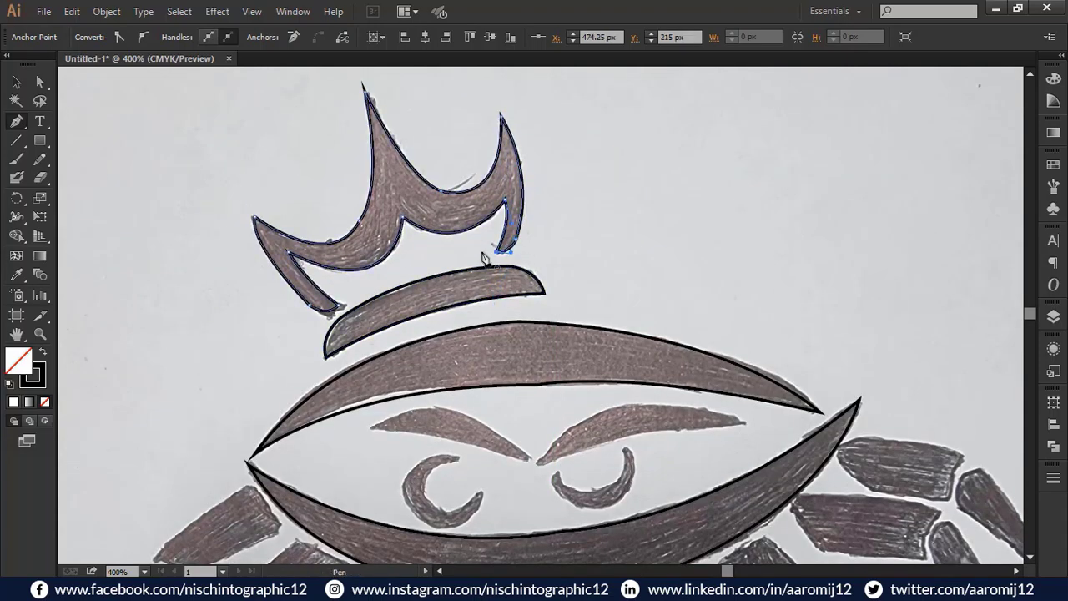
{"action": "scroll", "coordinate": [484, 255], "scroll_direction": "down", "scroll_amount": 3}
{"action": "scroll", "coordinate": [470, 258], "scroll_direction": "down", "scroll_amount": 3}
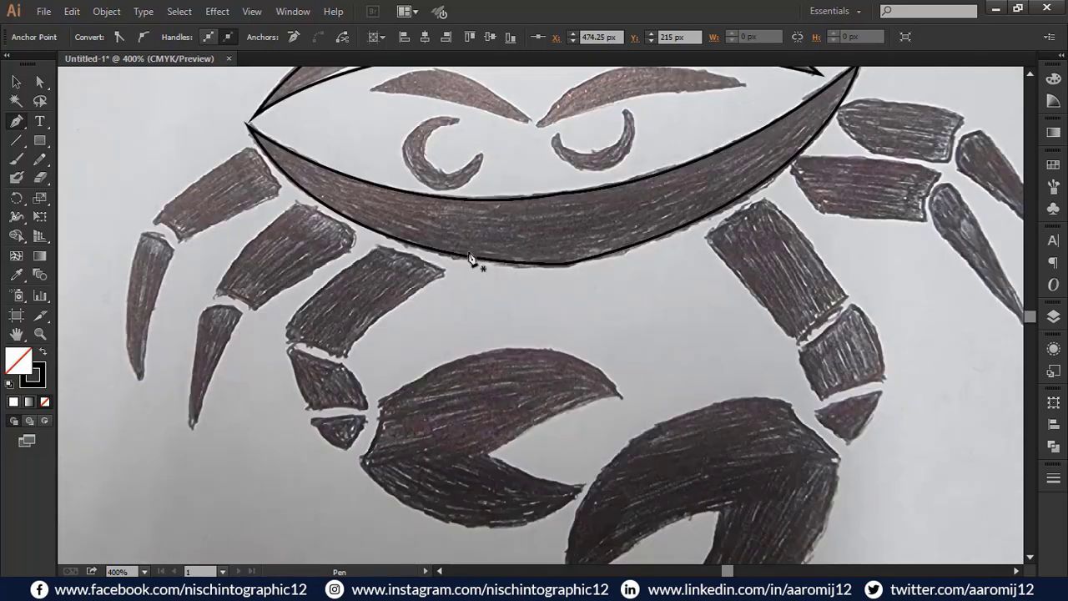
Outline the upper-left leg segment and the left leg tip
{"action": "left_click", "coordinate": [248, 148]}
{"action": "left_click", "coordinate": [281, 190]}
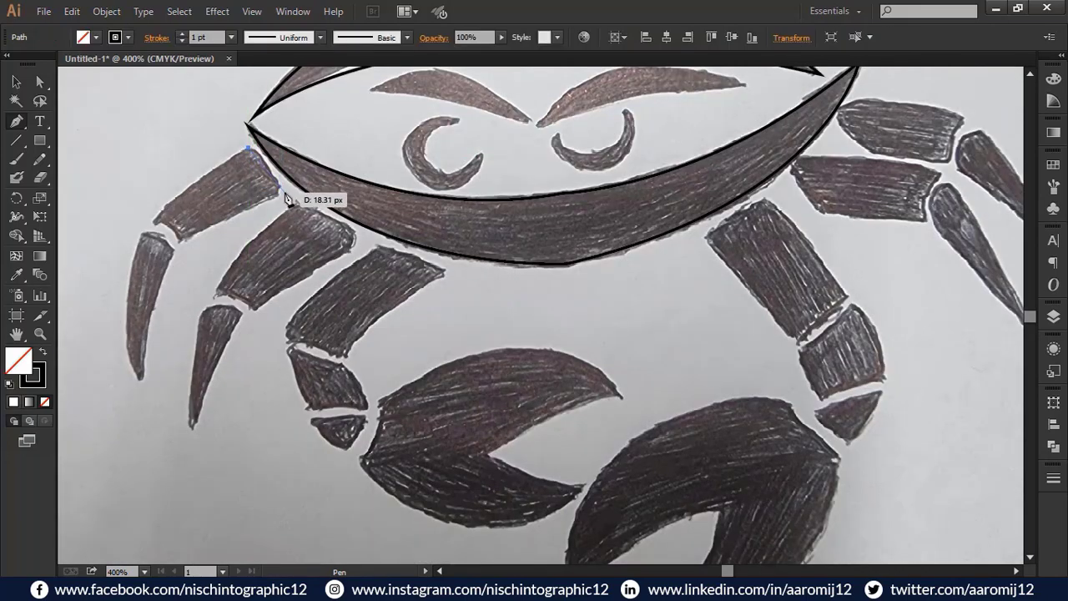
{"action": "left_click_drag", "start_coordinate": [153, 226], "coordinate": [154, 225]}
{"action": "scroll", "coordinate": [159, 217], "scroll_direction": "up", "scroll_amount": 1}
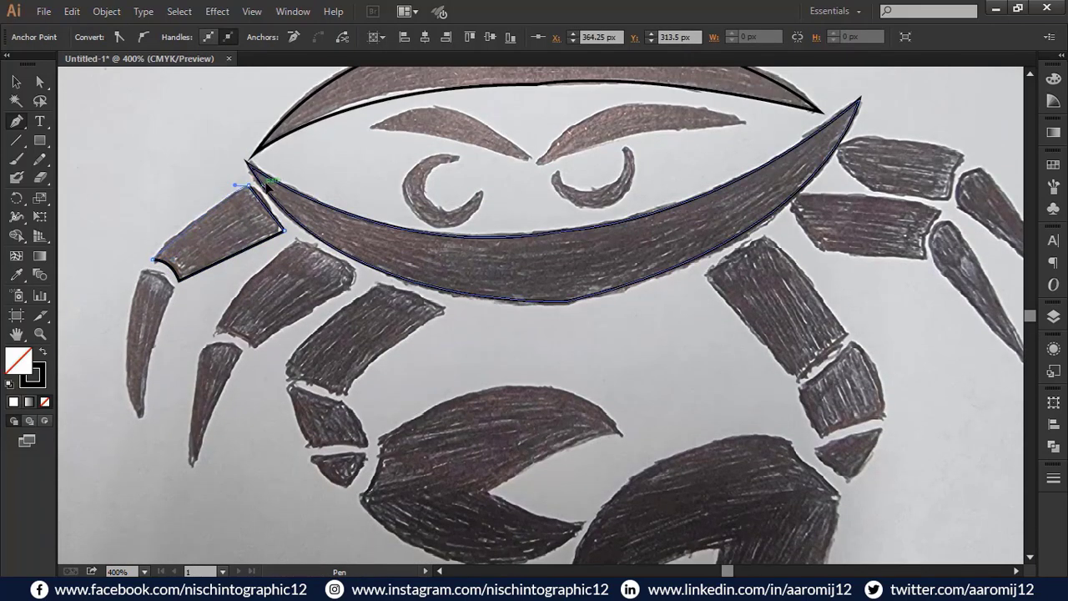
{"action": "scroll", "coordinate": [171, 184], "scroll_direction": "down", "scroll_amount": 3}
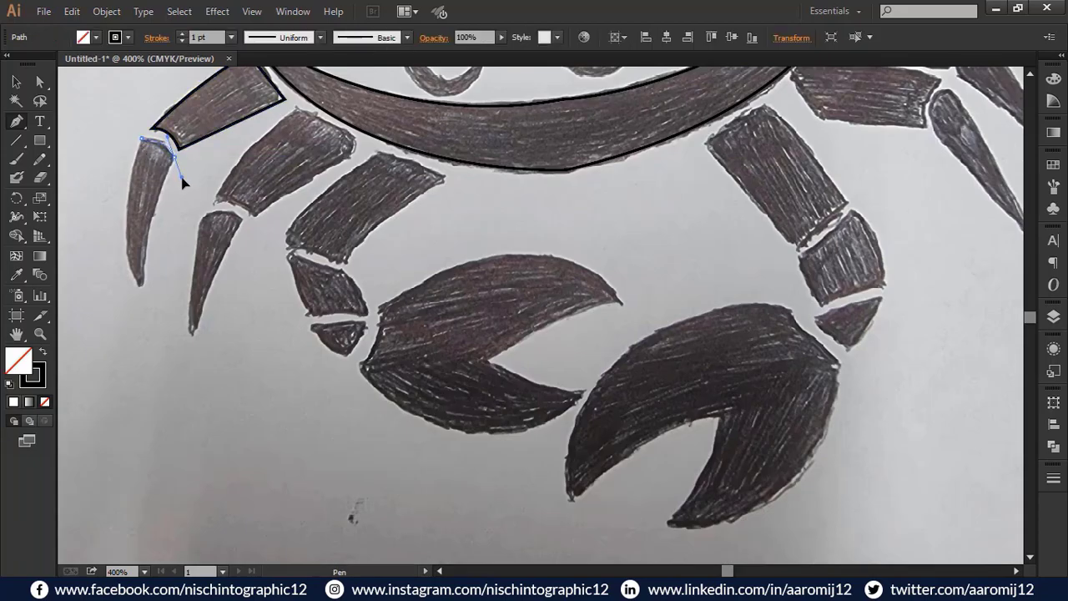
{"action": "left_click", "coordinate": [172, 155]}
{"action": "left_click", "coordinate": [140, 285]}
{"action": "left_click", "coordinate": [140, 138]}
{"action": "left_click", "coordinate": [172, 156]}
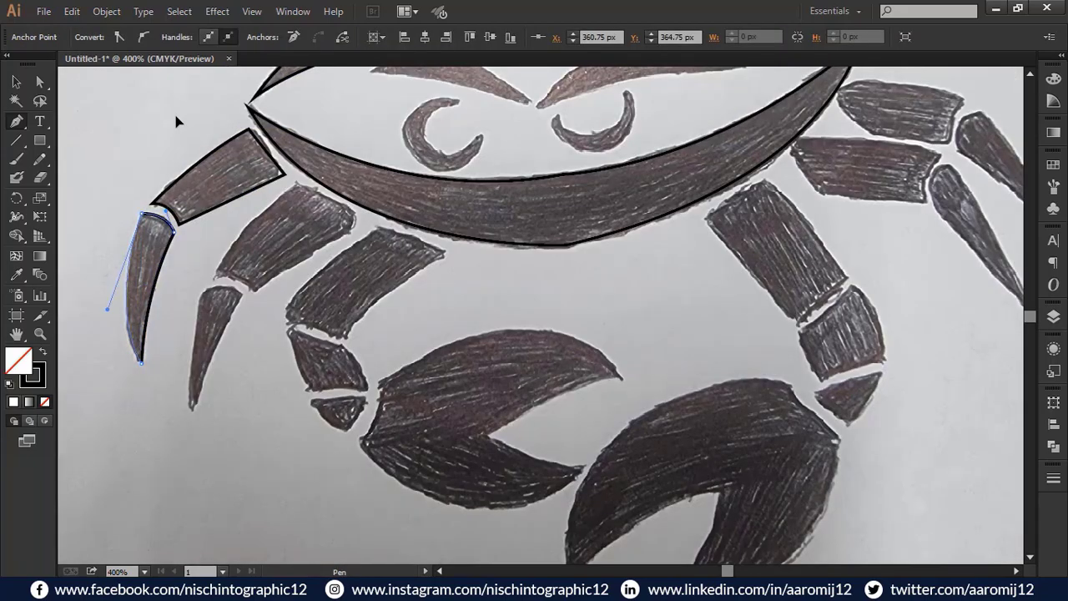
{"action": "scroll", "coordinate": [167, 209], "scroll_direction": "down", "scroll_amount": 1}
Outline the second left leg segment and its pointed leg tip
{"action": "left_click", "coordinate": [296, 148]}
{"action": "left_click", "coordinate": [362, 179]}
{"action": "left_click", "coordinate": [254, 248]}
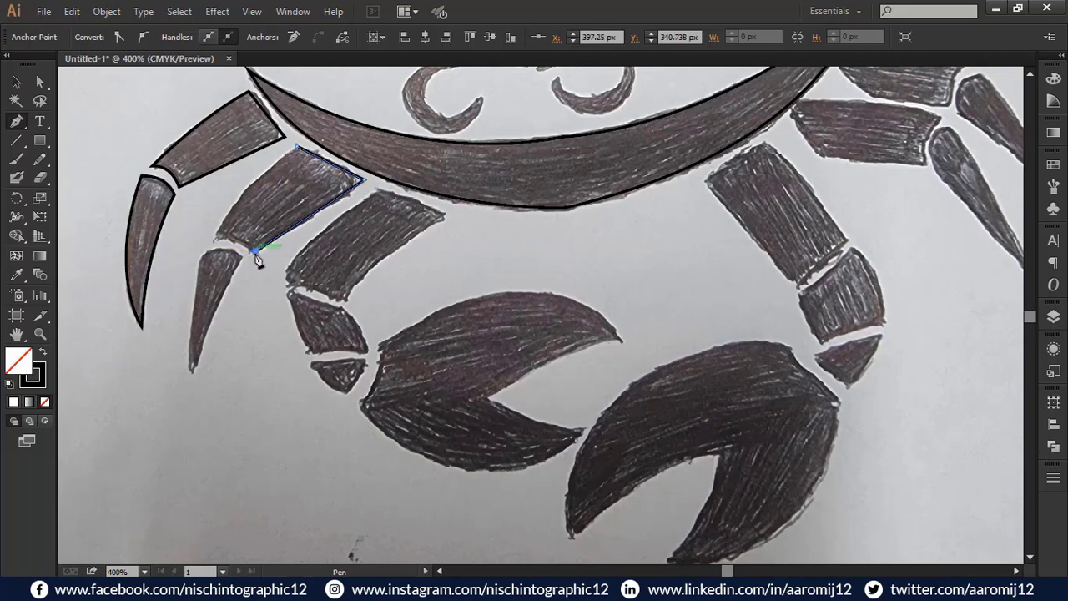
{"action": "left_click", "coordinate": [214, 244]}
{"action": "scroll", "coordinate": [214, 244], "scroll_direction": "down", "scroll_amount": 1}
{"action": "left_click", "coordinate": [296, 112]}
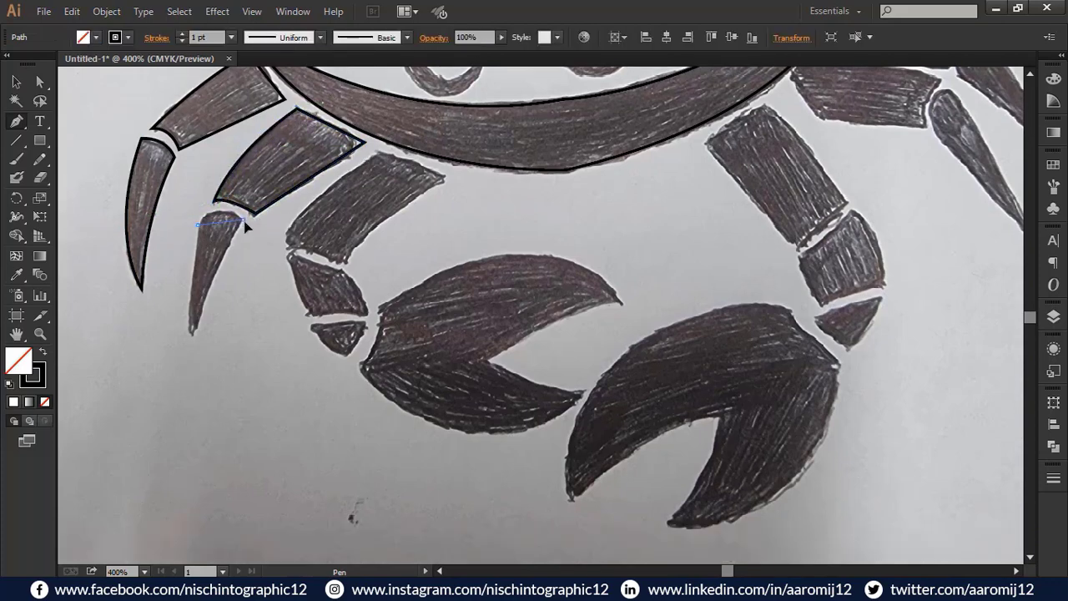
{"action": "left_click", "coordinate": [197, 224]}
{"action": "left_click_drag", "start_coordinate": [242, 219], "coordinate": [224, 284]}
{"action": "left_click", "coordinate": [193, 332]}
{"action": "left_click", "coordinate": [198, 224]}
{"action": "scroll", "coordinate": [210, 162], "scroll_direction": "up", "scroll_amount": 1}
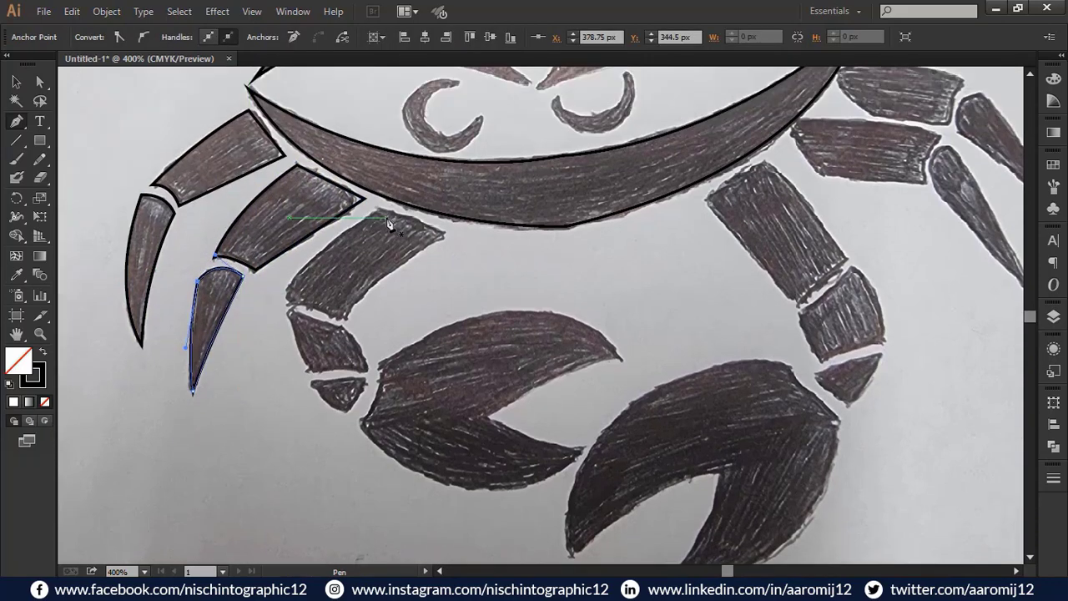
Outline the next left leg segment as a closed four-corner shape
{"action": "left_click", "coordinate": [376, 206]}
{"action": "left_click", "coordinate": [448, 235]}
{"action": "scroll", "coordinate": [451, 238], "scroll_direction": "down", "scroll_amount": 1}
{"action": "left_click", "coordinate": [346, 260]}
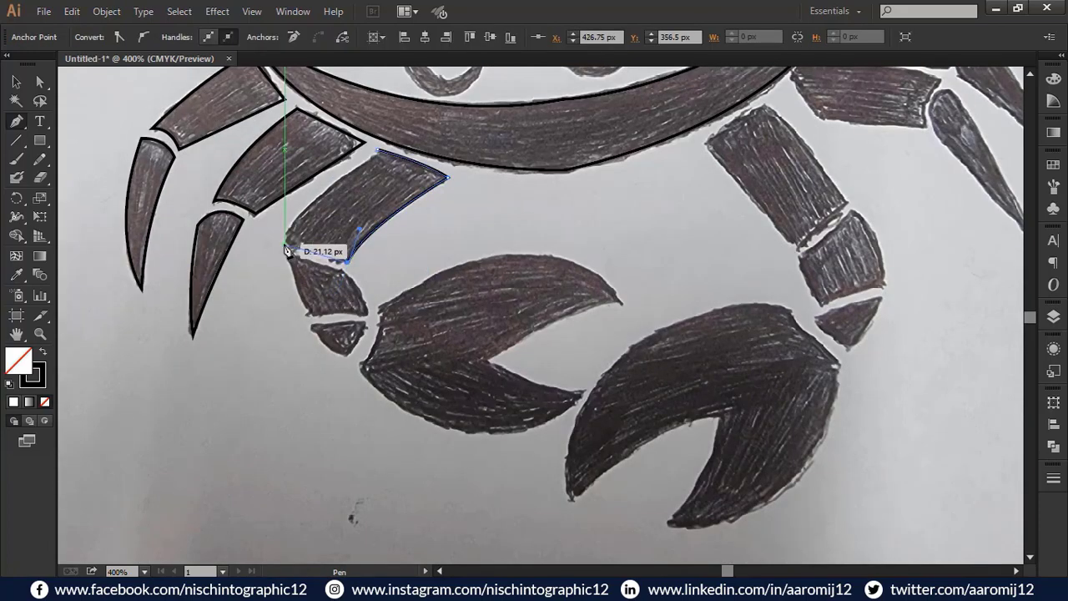
{"action": "left_click", "coordinate": [283, 245]}
{"action": "scroll", "coordinate": [283, 245], "scroll_direction": "up", "scroll_amount": 1}
{"action": "left_click", "coordinate": [377, 207]}
{"action": "scroll", "coordinate": [380, 216], "scroll_direction": "down", "scroll_amount": 2}
Outline the lower left leg segment and the small triangle below it
{"action": "left_click", "coordinate": [286, 236]}
{"action": "left_click", "coordinate": [344, 252]}
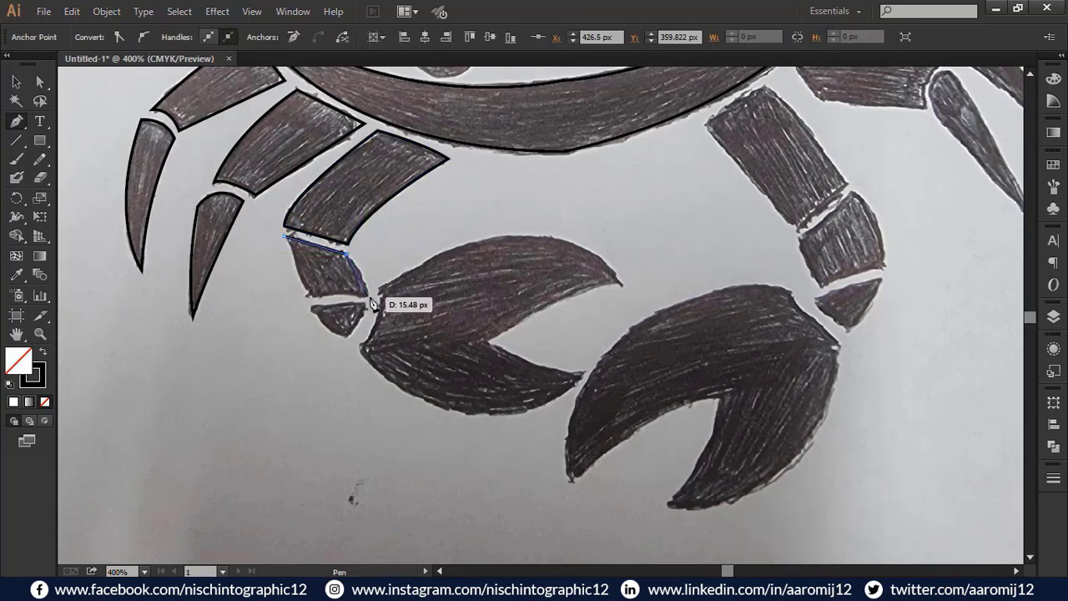
{"action": "left_click", "coordinate": [311, 299]}
{"action": "left_click", "coordinate": [285, 237]}
{"action": "scroll", "coordinate": [288, 242], "scroll_direction": "down", "scroll_amount": 1}
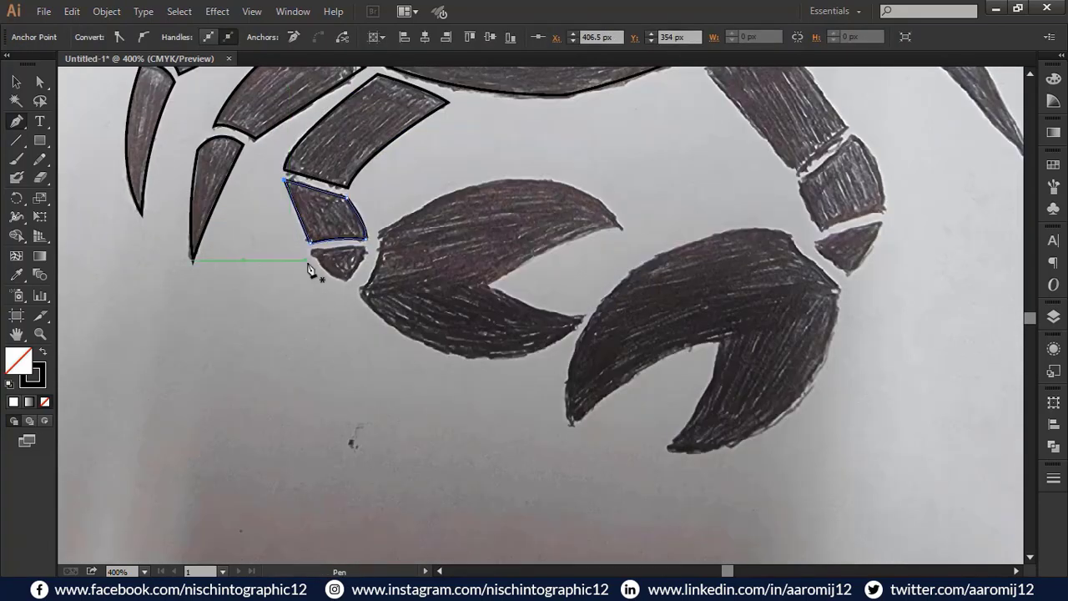
{"action": "left_click", "coordinate": [310, 251]}
{"action": "left_click", "coordinate": [365, 247]}
{"action": "left_click", "coordinate": [310, 251]}
Trace the left pincer with its lower tip, notch and upper tip as a closed path
{"action": "left_click", "coordinate": [362, 289]}
{"action": "left_click", "coordinate": [587, 316]}
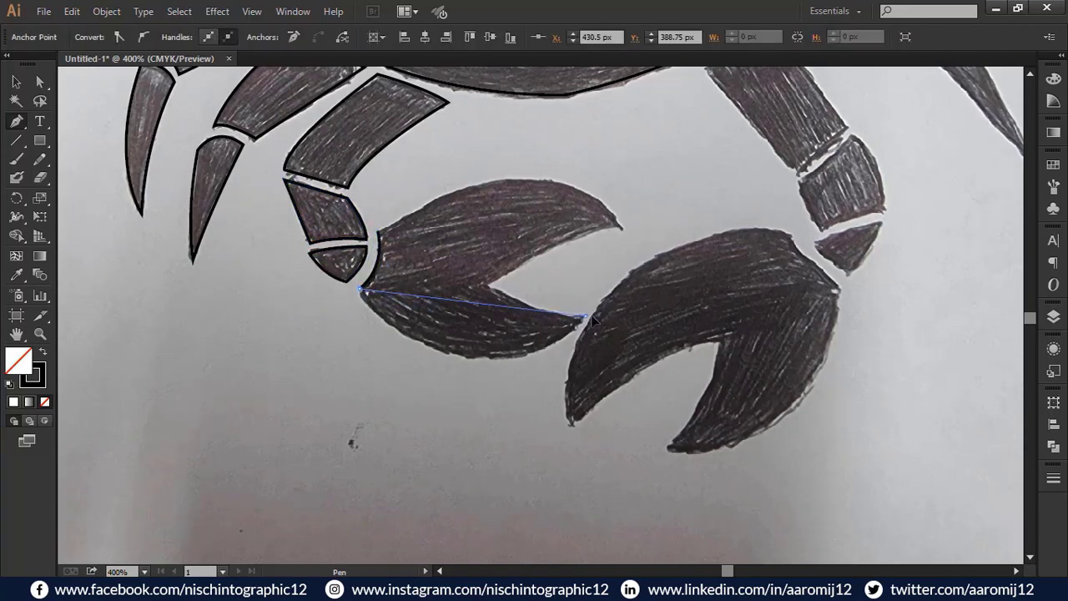
{"action": "left_click", "coordinate": [487, 286]}
{"action": "left_click", "coordinate": [624, 229]}
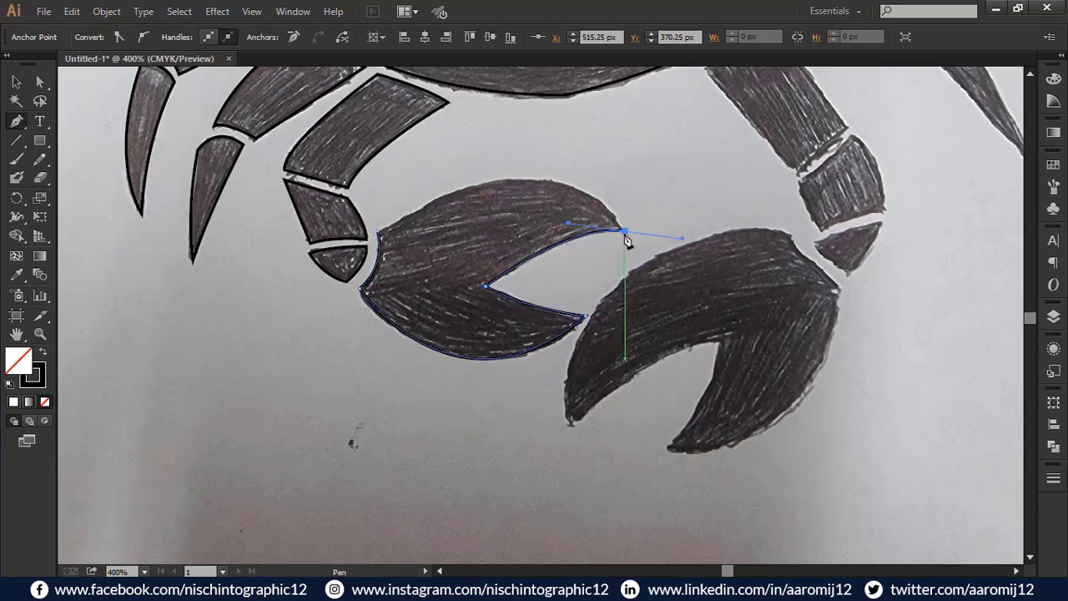
{"action": "left_click_drag", "start_coordinate": [477, 187], "coordinate": [373, 215]}
{"action": "left_click", "coordinate": [378, 230]}
{"action": "left_click", "coordinate": [361, 290]}
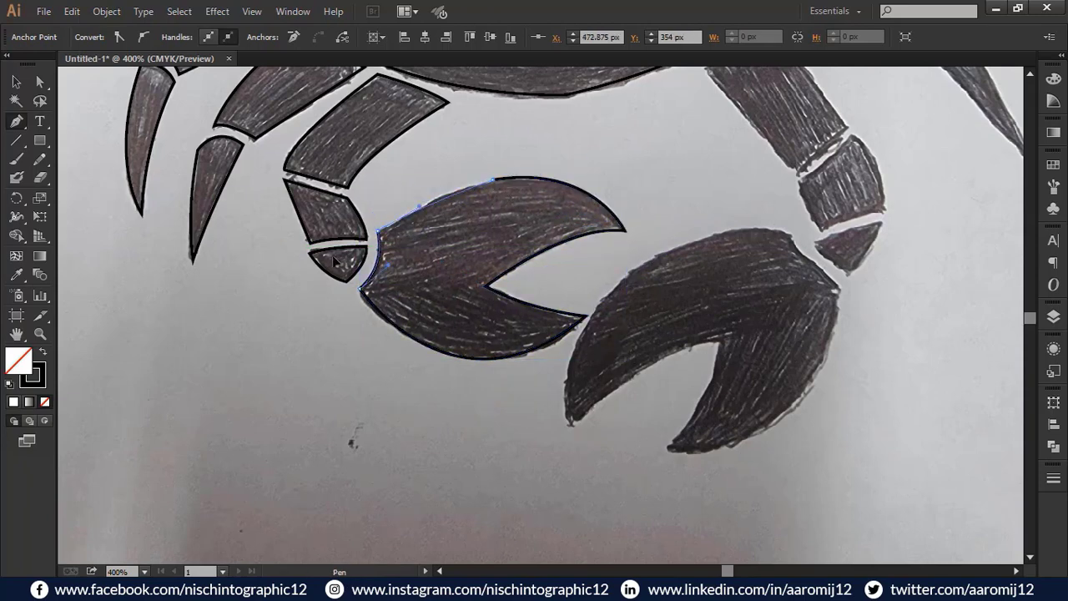
Trace the right pincer as a closed curved outline
{"action": "left_click_drag", "start_coordinate": [413, 346], "coordinate": [212, 263]}
{"action": "left_click", "coordinate": [517, 247]}
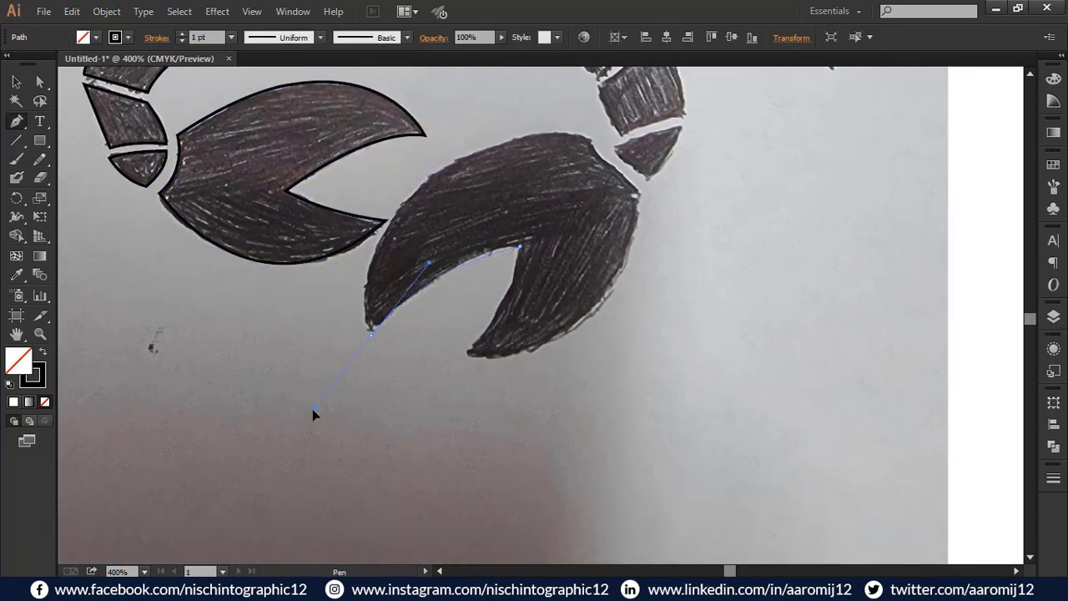
{"action": "scroll", "coordinate": [312, 413], "scroll_direction": "up", "scroll_amount": 3}
{"action": "mouse_move", "coordinate": [466, 249]}
{"action": "left_mouse_down"}
{"action": "mouse_move", "coordinate": [533, 219]}
{"action": "mouse_move", "coordinate": [596, 242]}
{"action": "left_mouse_up"}
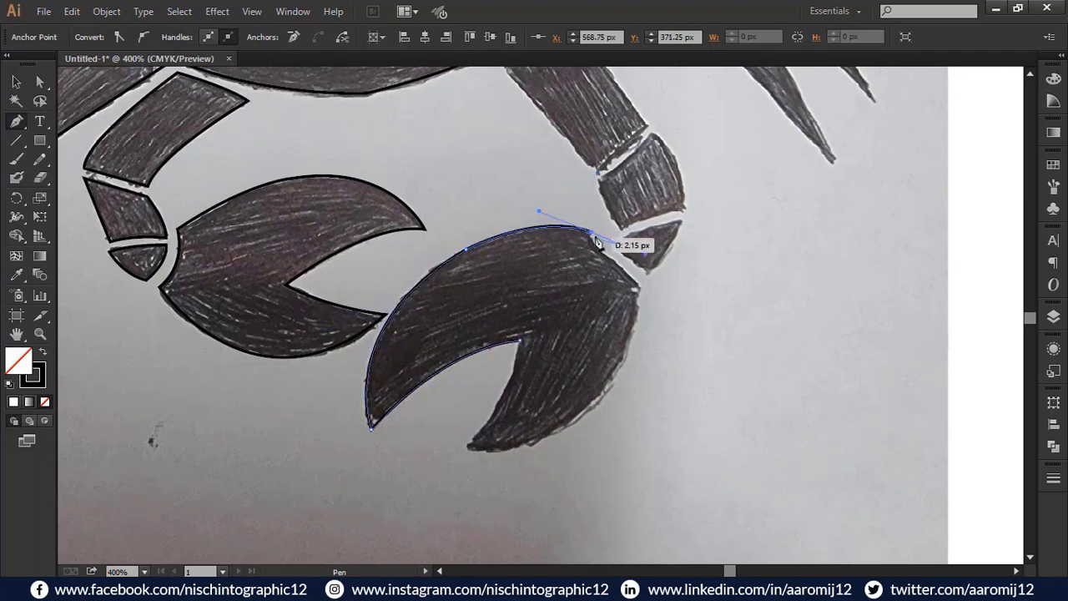
{"action": "scroll", "coordinate": [670, 318], "scroll_direction": "down", "scroll_amount": 2}
{"action": "left_click", "coordinate": [460, 375]}
{"action": "left_click_drag", "start_coordinate": [518, 266], "coordinate": [525, 275]}
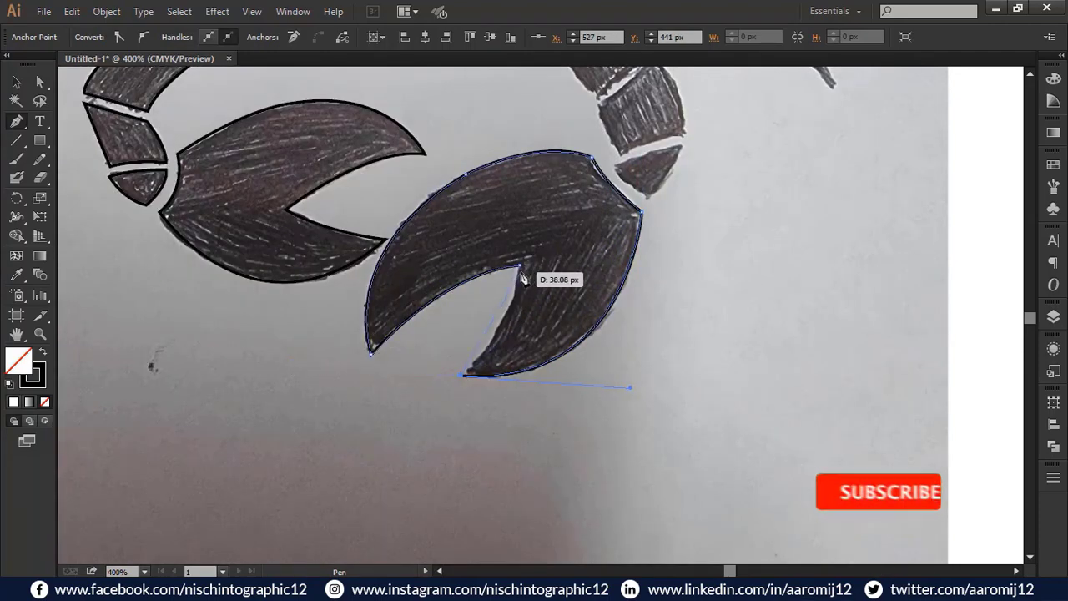
{"action": "scroll", "coordinate": [588, 286], "scroll_direction": "up", "scroll_amount": 1}
Outline the rectangular right leg segment
{"action": "scroll", "coordinate": [588, 286], "scroll_direction": "up", "scroll_amount": 4}
{"action": "left_click", "coordinate": [560, 158]}
{"action": "left_click", "coordinate": [504, 198]}
{"action": "left_click", "coordinate": [598, 300]}
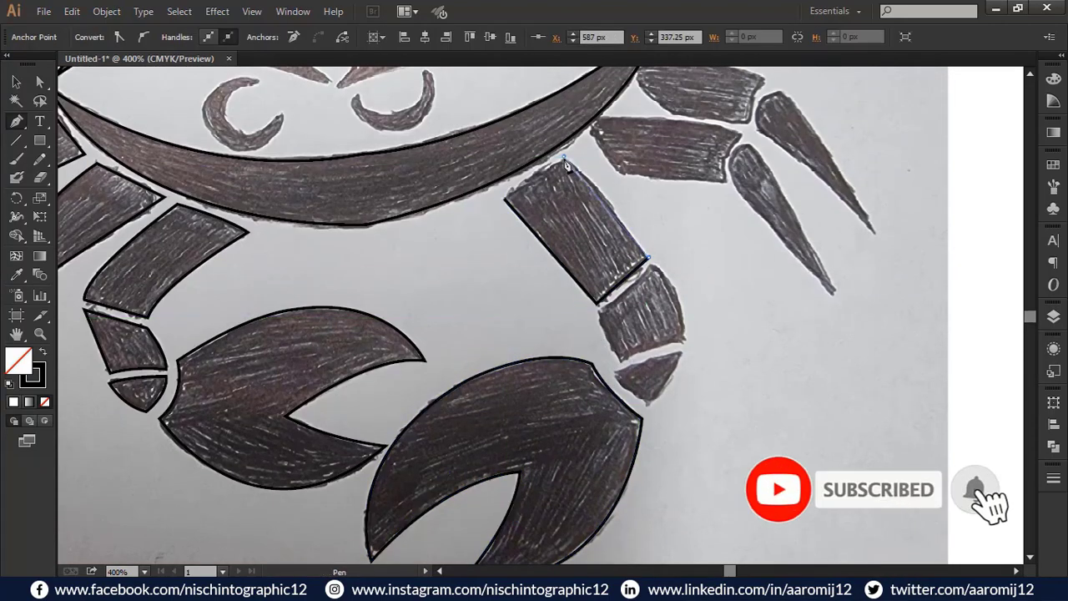
{"action": "left_click", "coordinate": [649, 259]}
{"action": "left_click_drag", "start_coordinate": [561, 159], "coordinate": [557, 164]}
{"action": "scroll", "coordinate": [557, 164], "scroll_direction": "down", "scroll_amount": 2}
Outline the leg segment below it and the small triangle piece
{"action": "left_click", "coordinate": [653, 204]}
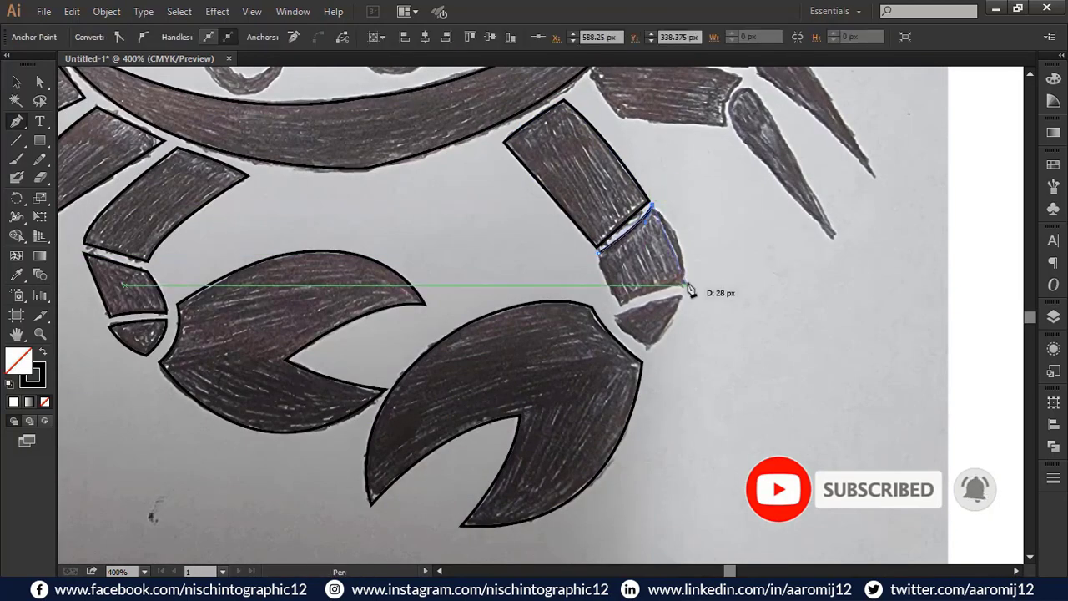
{"action": "left_click_drag", "start_coordinate": [685, 286], "coordinate": [690, 296]}
{"action": "left_click", "coordinate": [622, 300]}
{"action": "left_click", "coordinate": [601, 254]}
{"action": "left_click", "coordinate": [652, 205]}
{"action": "scroll", "coordinate": [667, 292], "scroll_direction": "down", "scroll_amount": 2}
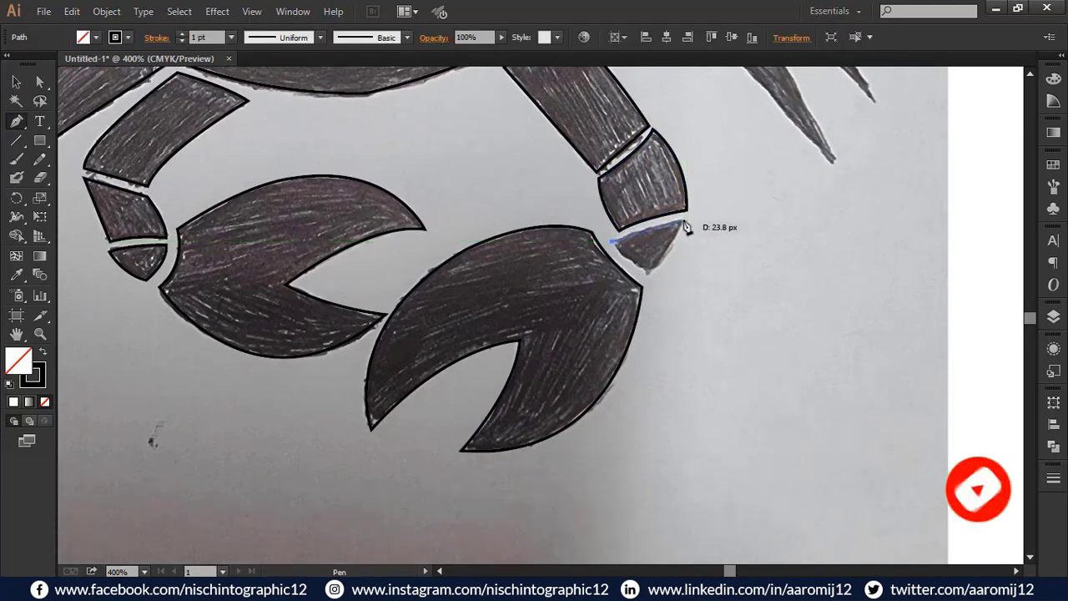
{"action": "left_click", "coordinate": [613, 242]}
{"action": "left_click", "coordinate": [682, 220]}
{"action": "left_click", "coordinate": [650, 277]}
{"action": "left_click", "coordinate": [613, 242]}
{"action": "scroll", "coordinate": [609, 238], "scroll_direction": "up", "scroll_amount": 6}
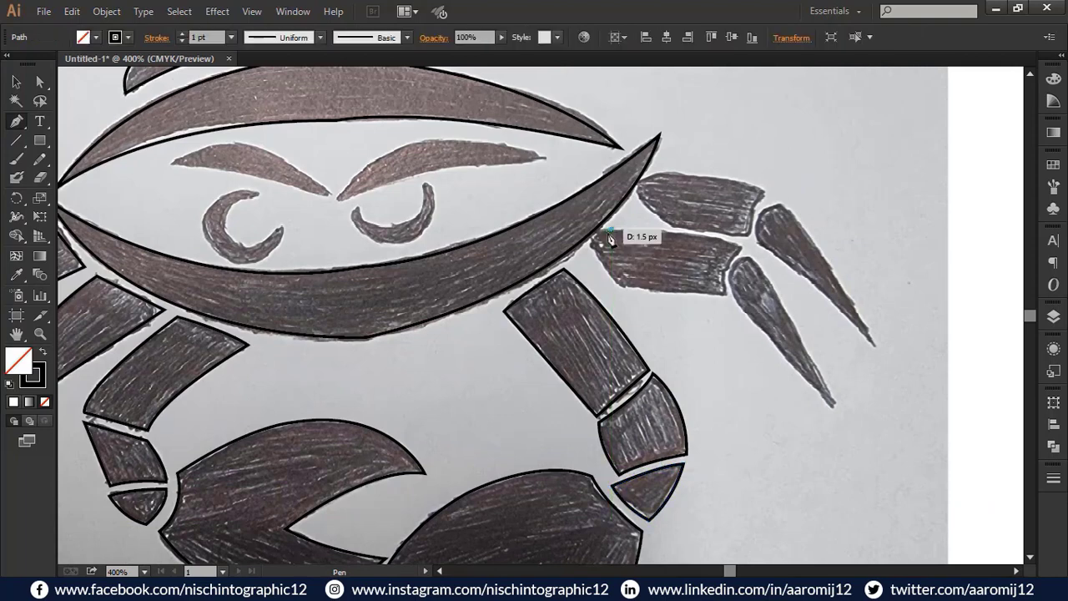
Outline the two upper right leg segments with closed paths
{"action": "left_click_drag", "start_coordinate": [613, 287], "coordinate": [638, 294]}
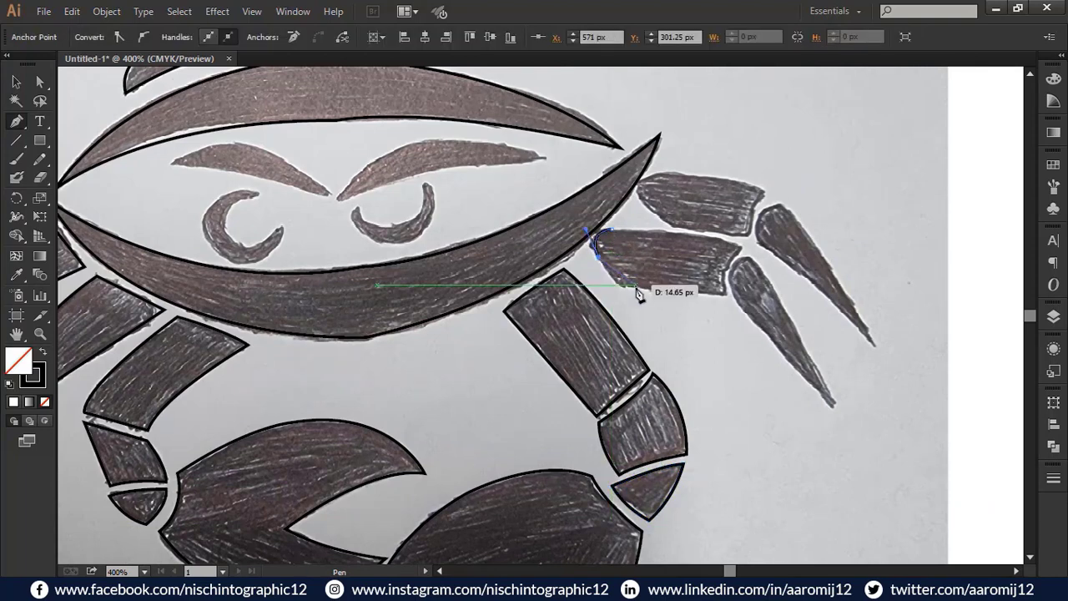
{"action": "left_click", "coordinate": [743, 251]}
{"action": "left_click_drag", "start_coordinate": [603, 241], "coordinate": [630, 254]}
{"action": "scroll", "coordinate": [530, 229], "scroll_direction": "up", "scroll_amount": 1}
{"action": "left_click", "coordinate": [763, 226]}
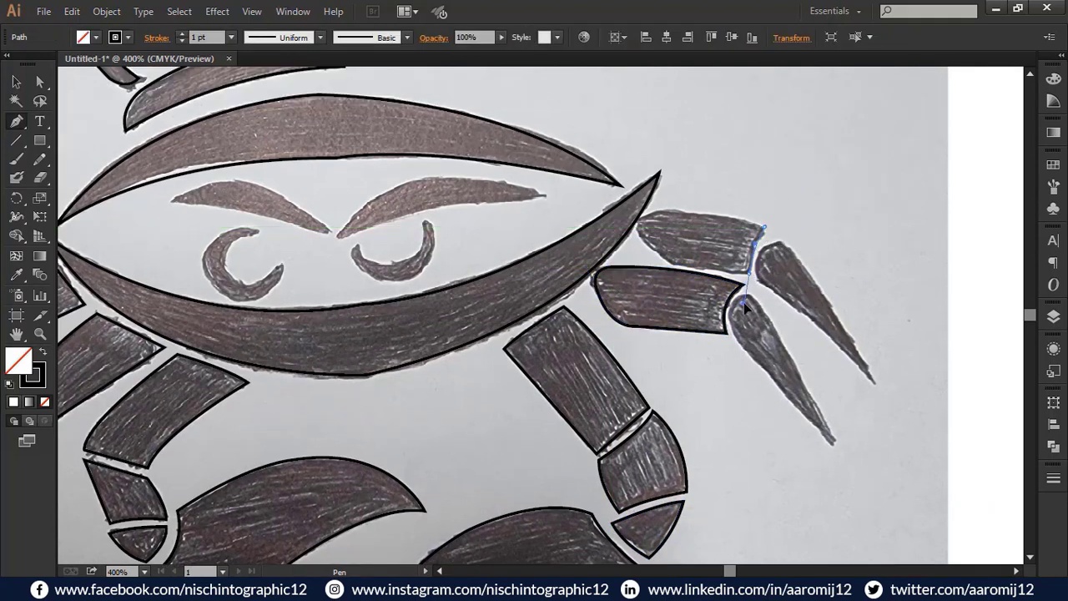
{"action": "left_click", "coordinate": [749, 271]}
{"action": "left_click", "coordinate": [667, 263]}
{"action": "left_click_drag", "start_coordinate": [642, 227], "coordinate": [726, 217]}
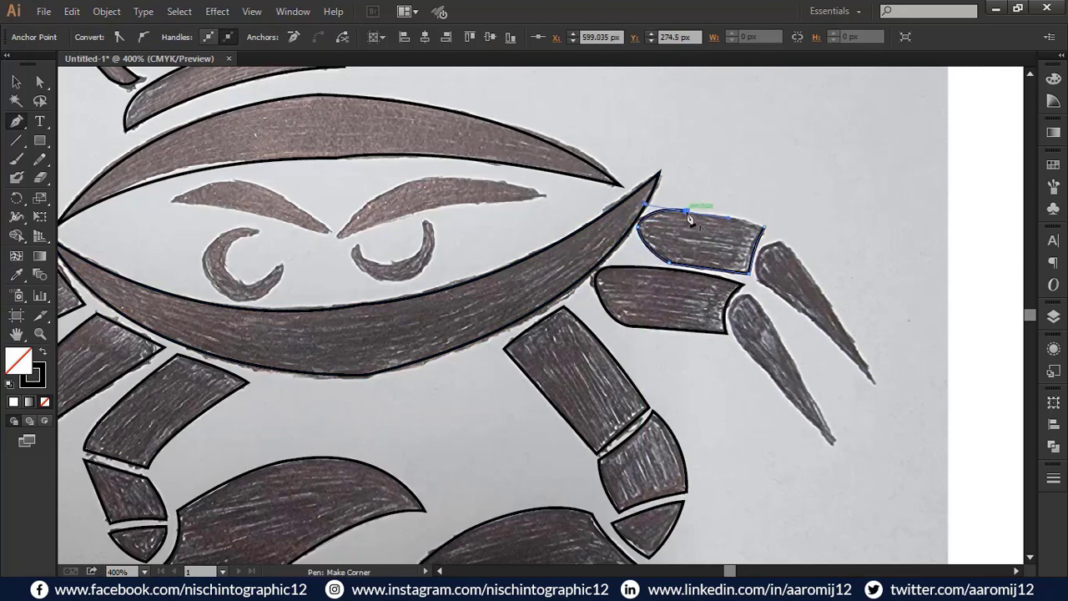
{"action": "scroll", "coordinate": [787, 242], "scroll_direction": "down", "scroll_amount": 2}
Trace the upper and lower right claw tips
{"action": "left_click", "coordinate": [768, 172]}
{"action": "left_click_drag", "start_coordinate": [874, 305], "coordinate": [917, 401]}
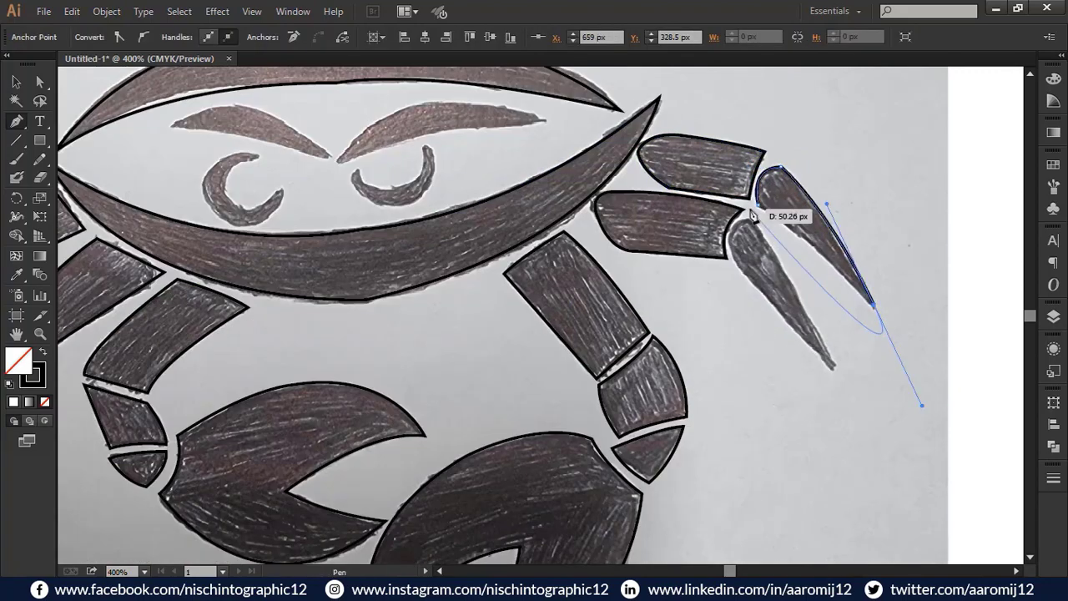
{"action": "left_click", "coordinate": [715, 182], "text": "ctrl"}
{"action": "scroll", "coordinate": [714, 182], "scroll_direction": "down", "scroll_amount": 1}
{"action": "left_click", "coordinate": [746, 178]}
{"action": "left_click_drag", "start_coordinate": [746, 177], "coordinate": [739, 223]}
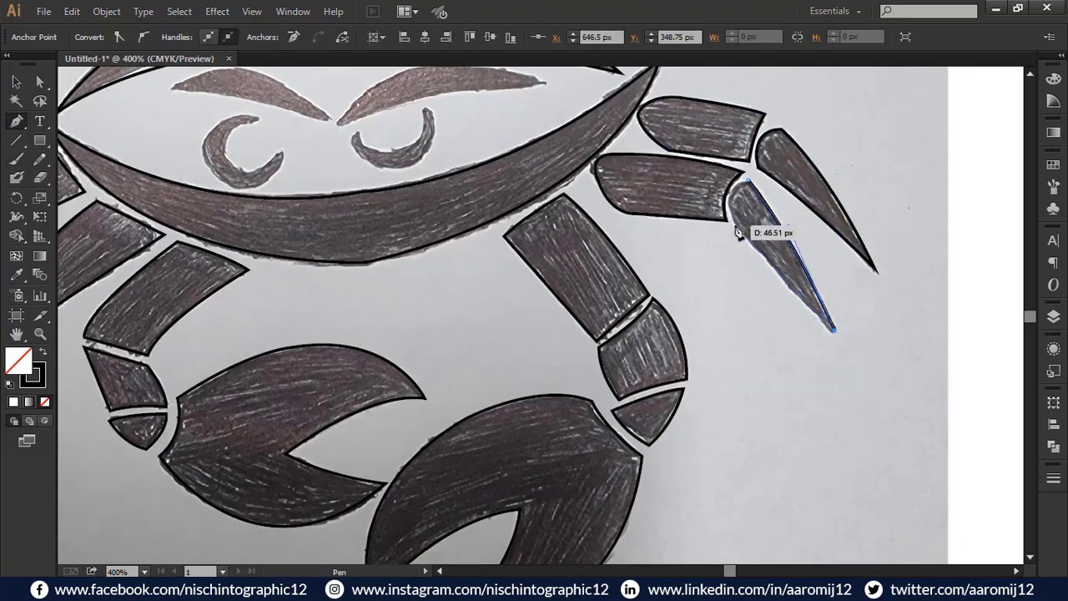
{"action": "scroll", "coordinate": [787, 297], "scroll_direction": "up", "scroll_amount": 1}
{"action": "scroll", "coordinate": [595, 340], "scroll_direction": "up", "scroll_amount": 4}
{"action": "scroll", "coordinate": [595, 339], "scroll_direction": "left", "scroll_amount": 4}
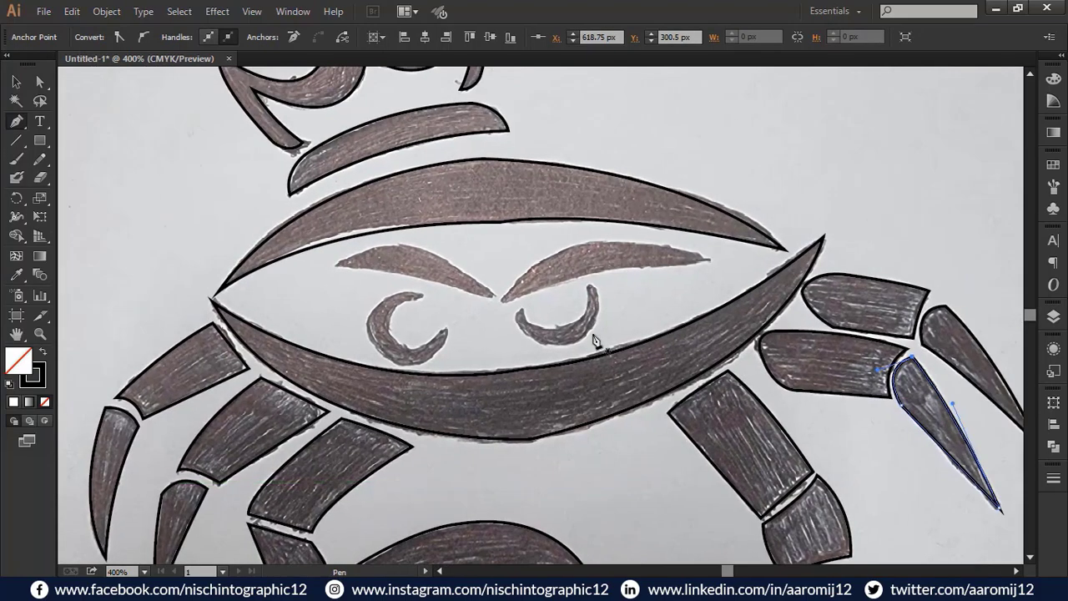
Trace closed outlines around the crab's right and left eyebrows with the Pen tool
{"action": "left_click", "coordinate": [500, 304]}
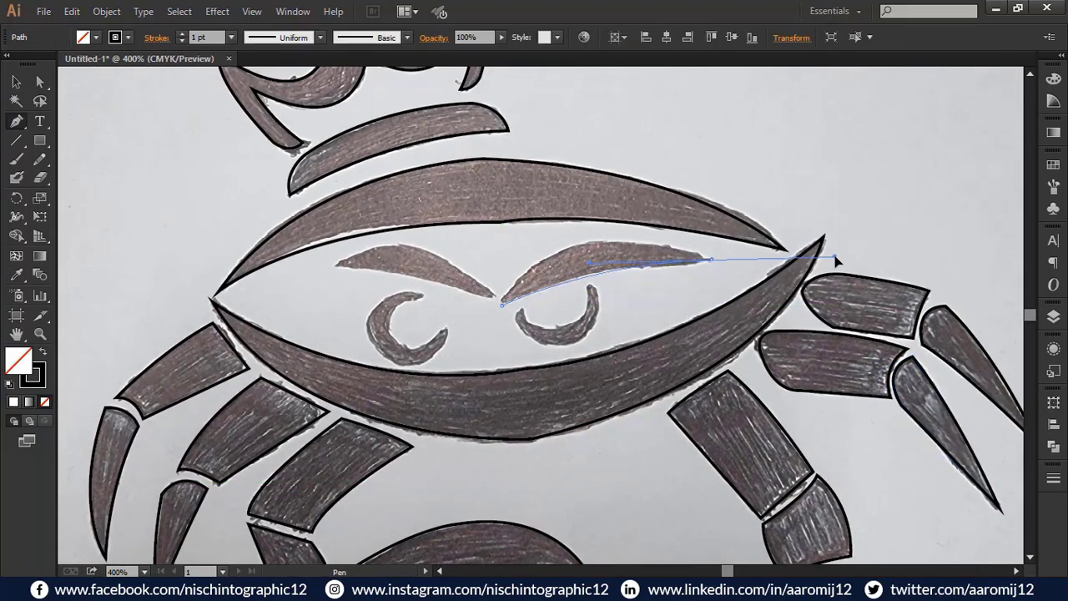
{"action": "left_click_drag", "start_coordinate": [835, 261], "coordinate": [847, 263]}
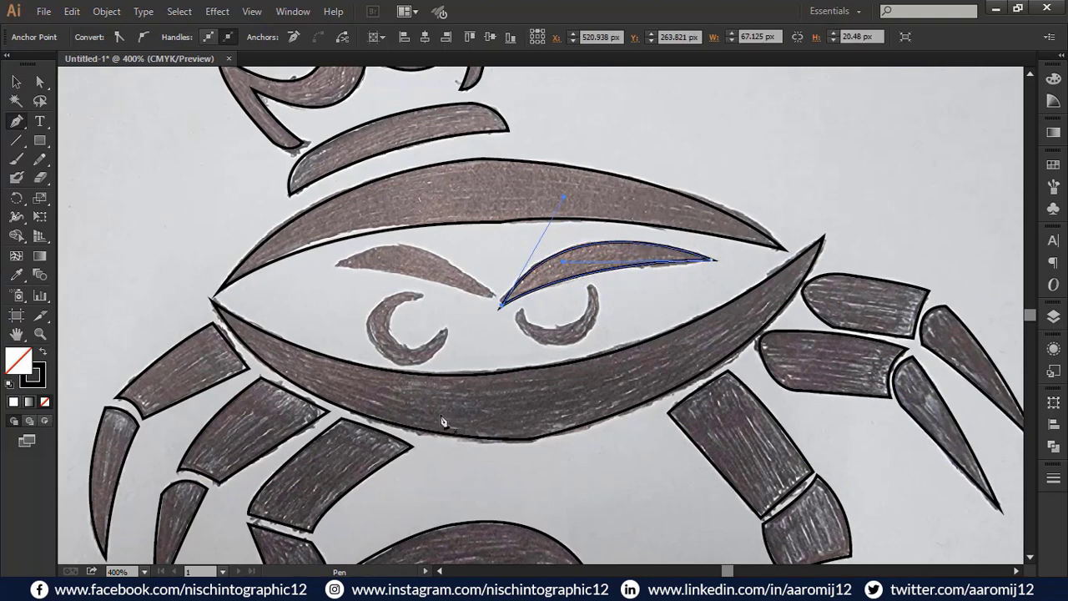
{"action": "left_click", "coordinate": [498, 299]}
{"action": "key", "text": "ctrl"}
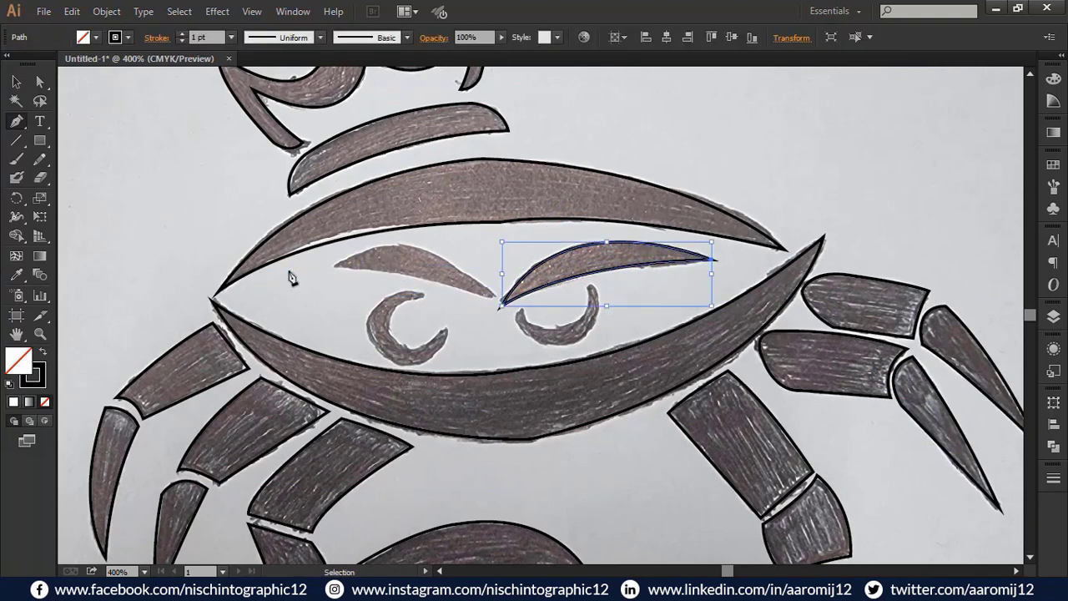
{"action": "left_click_drag", "start_coordinate": [329, 268], "coordinate": [393, 263]}
{"action": "left_click_drag", "start_coordinate": [493, 297], "coordinate": [461, 295]}
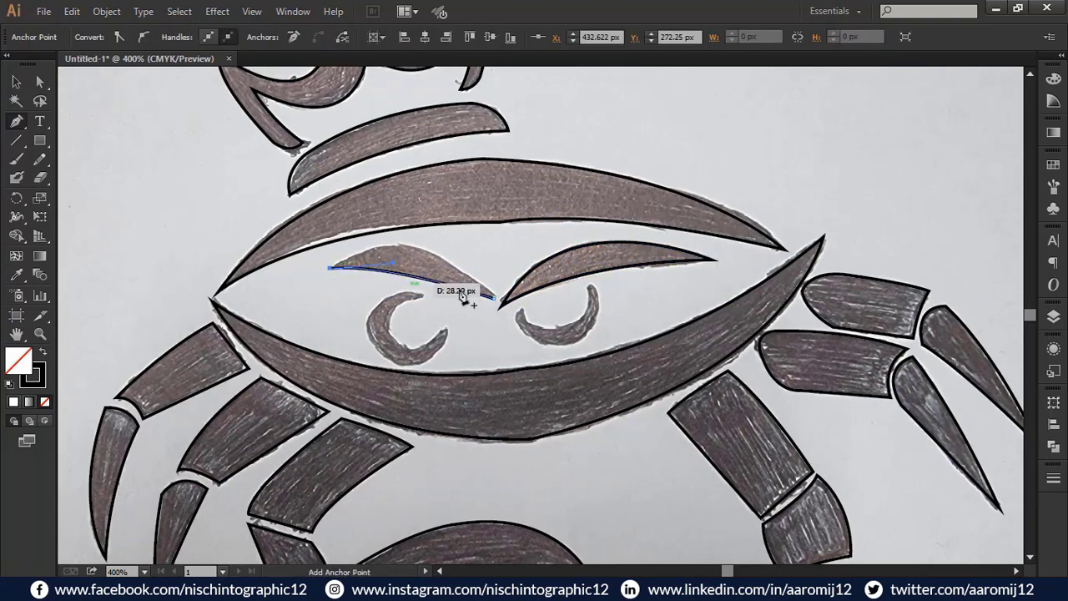
Trace the left and right crescent pupils as closed curved paths, then zoom out
{"action": "scroll", "coordinate": [584, 394], "scroll_direction": "down", "scroll_amount": 1}
{"action": "left_click", "coordinate": [330, 231]}
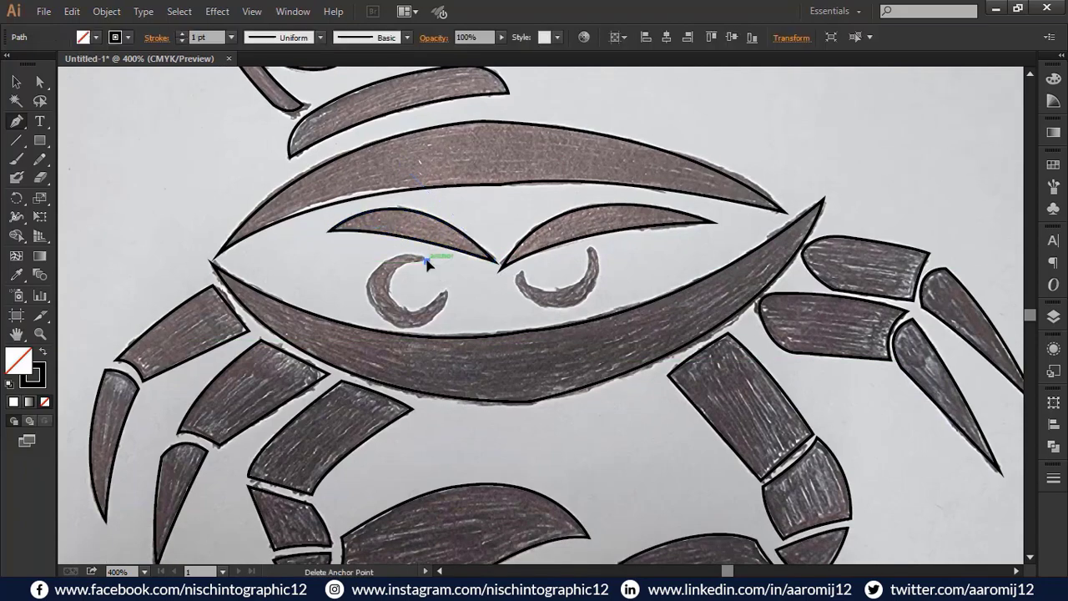
{"action": "mouse_move", "coordinate": [425, 261]}
{"action": "left_mouse_down"}
{"action": "mouse_move", "coordinate": [400, 311]}
{"action": "mouse_move", "coordinate": [450, 294]}
{"action": "left_mouse_up"}
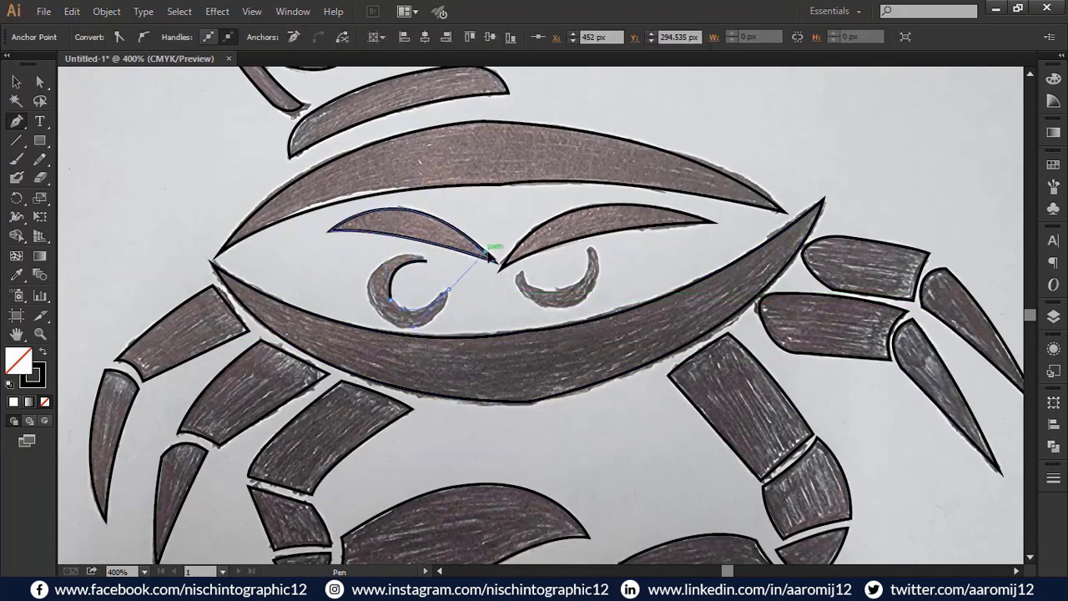
{"action": "left_click_drag", "start_coordinate": [398, 326], "coordinate": [367, 326]}
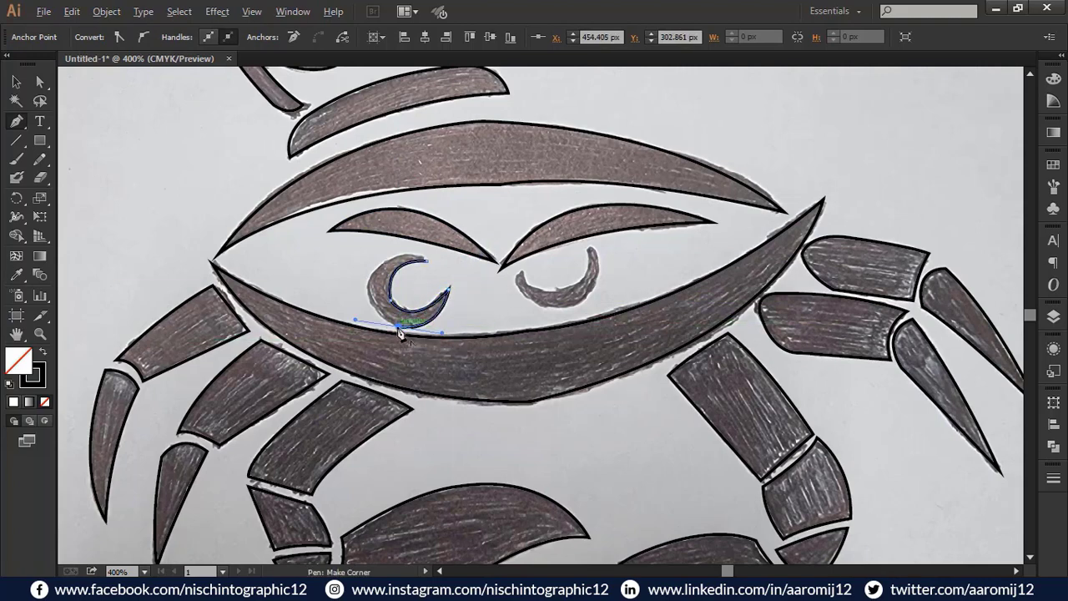
{"action": "left_click", "coordinate": [426, 260]}
{"action": "mouse_move", "coordinate": [522, 270]}
{"action": "left_mouse_down"}
{"action": "mouse_move", "coordinate": [572, 290]}
{"action": "mouse_move", "coordinate": [581, 223]}
{"action": "left_mouse_up"}
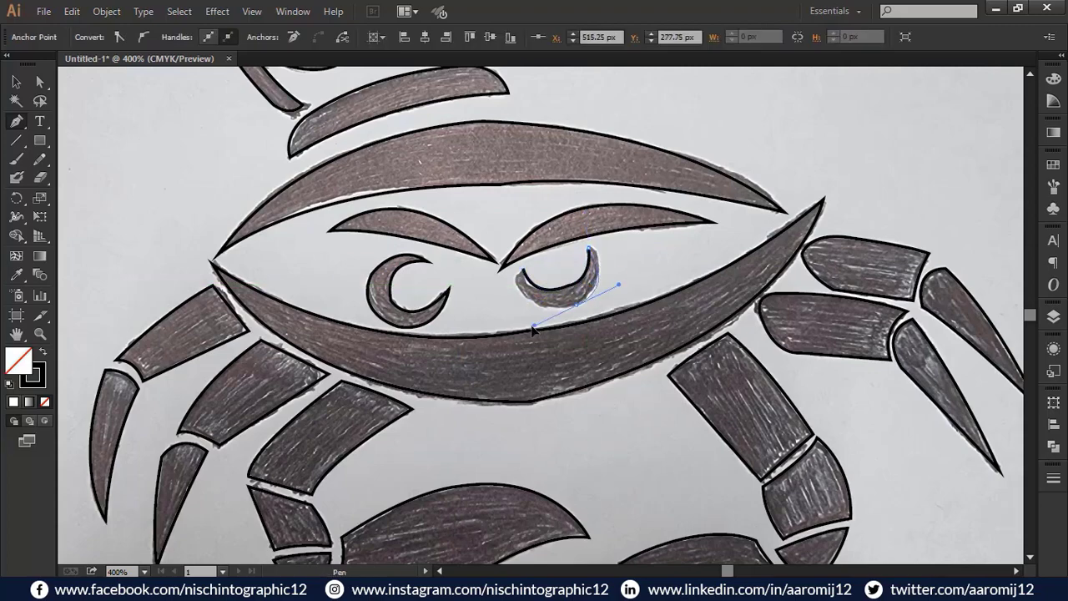
{"action": "left_click_drag", "start_coordinate": [556, 318], "coordinate": [555, 318]}
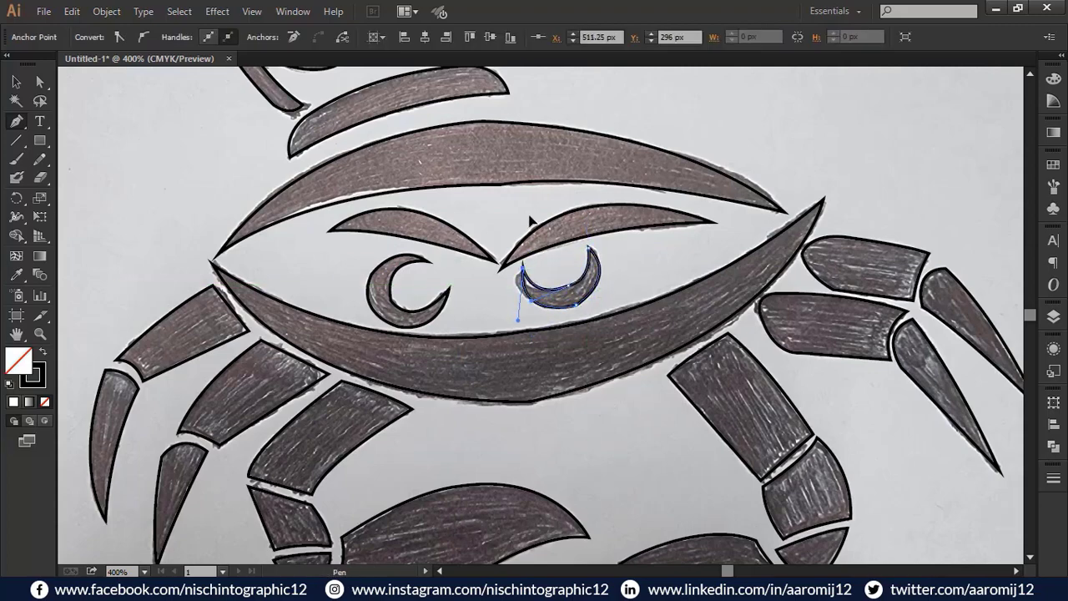
{"action": "key", "text": "ctrl+minus"}
{"action": "key", "text": "ctrl+minus"}
Select all traced crab paths and fill them with black
{"action": "key", "text": "v"}
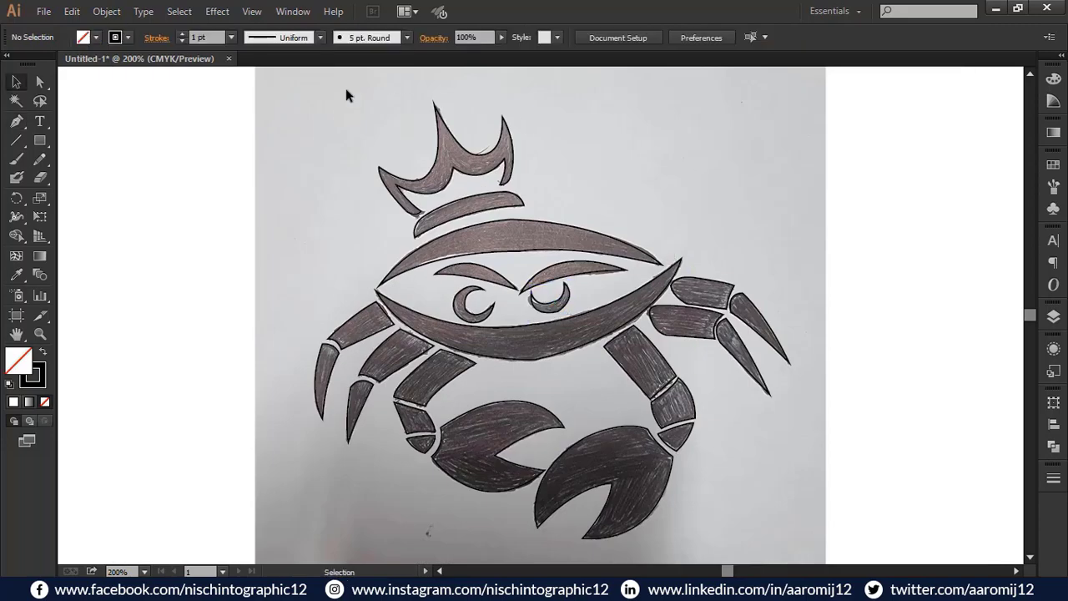
{"action": "left_click_drag", "start_coordinate": [346, 91], "coordinate": [718, 524]}
{"action": "left_click", "coordinate": [681, 179]}
{"action": "left_click_drag", "start_coordinate": [285, 88], "coordinate": [768, 532]}
{"action": "left_click", "coordinate": [96, 37]}
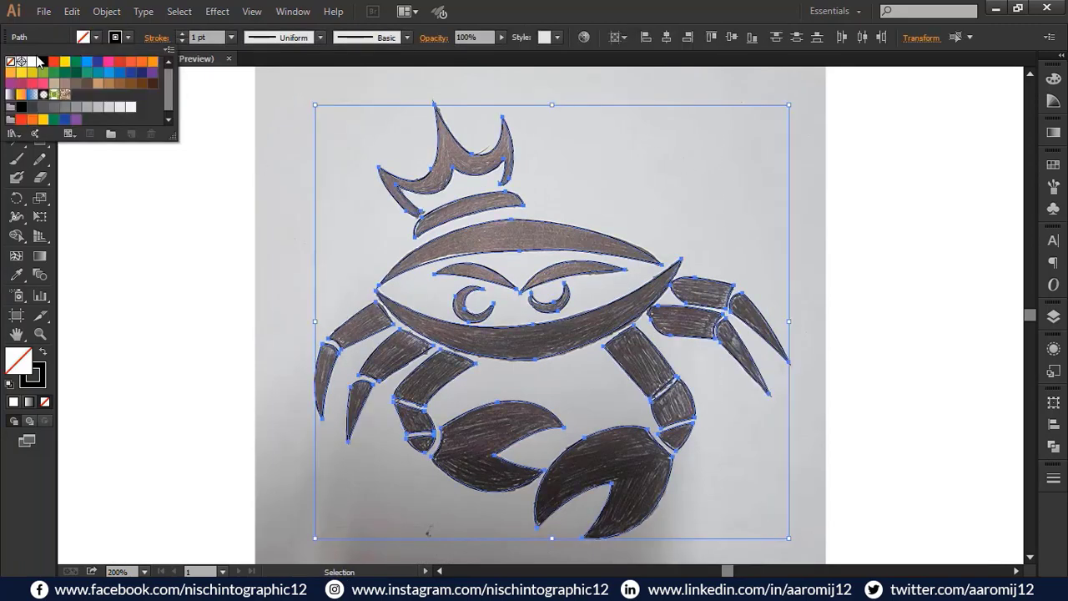
{"action": "left_click", "coordinate": [38, 60]}
Delete the background sketch photo, leaving the black crab on white
{"action": "left_click", "coordinate": [144, 209]}
{"action": "left_click", "coordinate": [769, 262]}
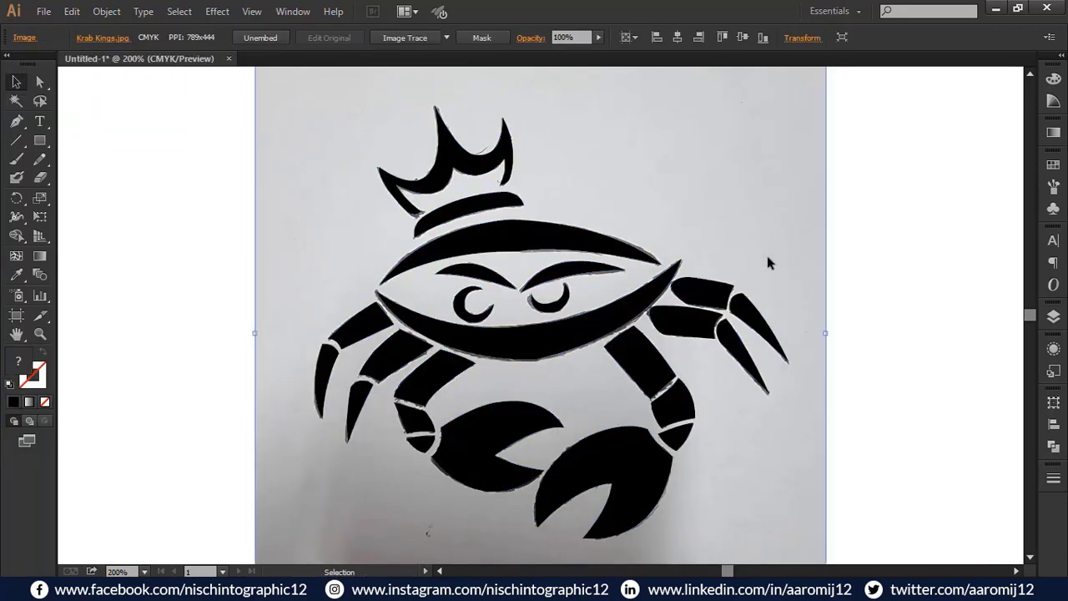
{"action": "key", "text": "Delete"}
{"action": "key", "text": "ctrl+plus"}
{"action": "key", "text": "ctrl+plus"}
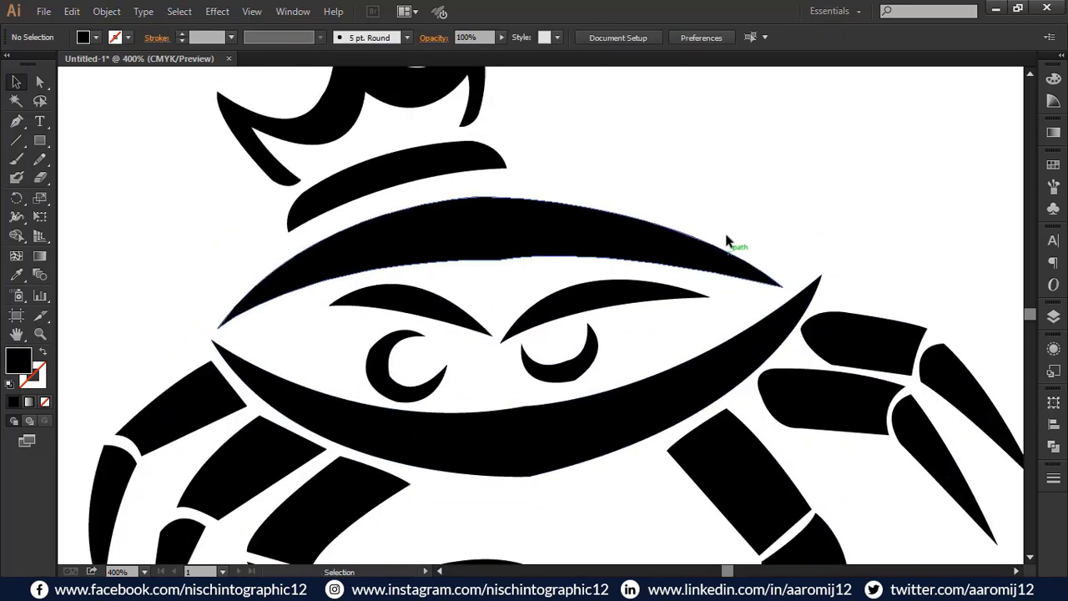
{"action": "key", "text": "a"}
{"action": "left_click", "coordinate": [499, 274]}
Round the top of the shell band and inspect the mouth band's bottom anchor
{"action": "left_click", "coordinate": [482, 216]}
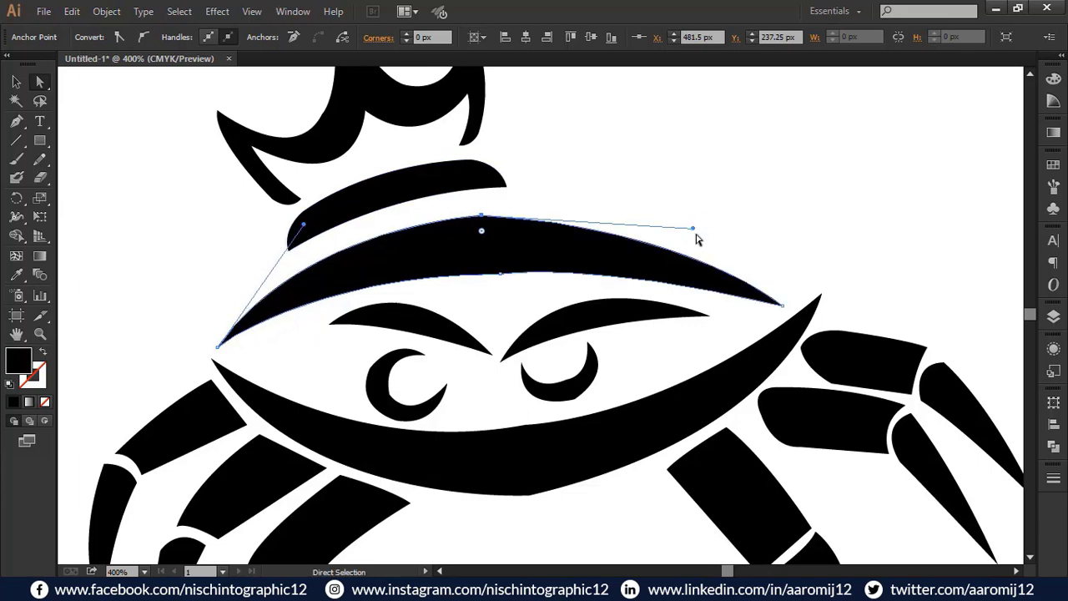
{"action": "mouse_move", "coordinate": [482, 231]}
{"action": "left_mouse_down"}
{"action": "mouse_move", "coordinate": [501, 336]}
{"action": "mouse_move", "coordinate": [482, 154]}
{"action": "mouse_move", "coordinate": [479, 292]}
{"action": "left_mouse_up"}
{"action": "scroll", "coordinate": [479, 291], "scroll_direction": "up", "scroll_amount": 5}
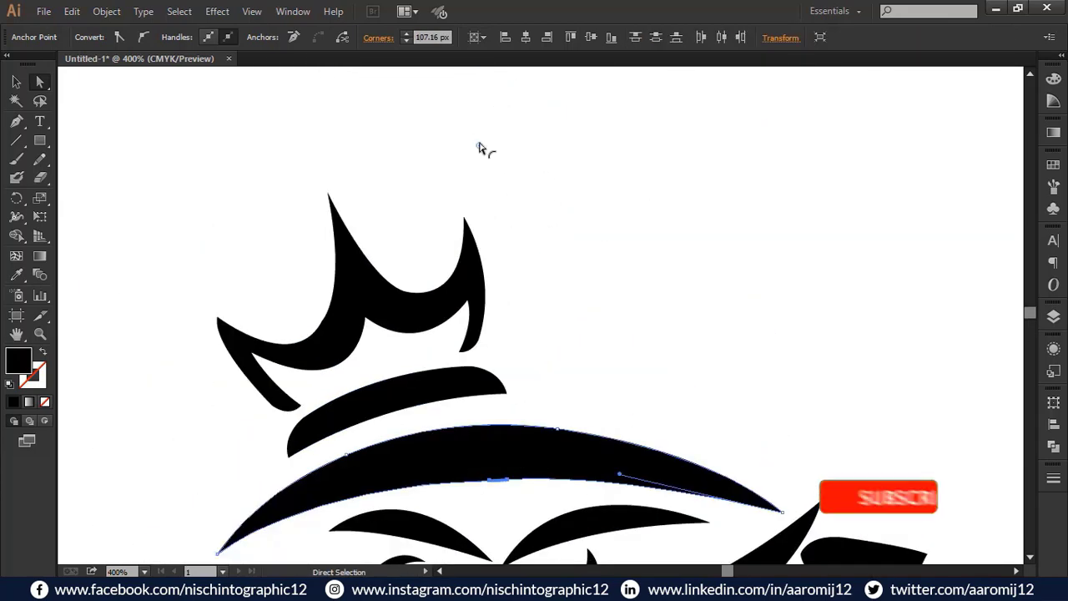
{"action": "scroll", "coordinate": [479, 292], "scroll_direction": "down", "scroll_amount": 5}
{"action": "left_click", "coordinate": [523, 375]}
{"action": "scroll", "coordinate": [548, 346], "scroll_direction": "down", "scroll_amount": 3}
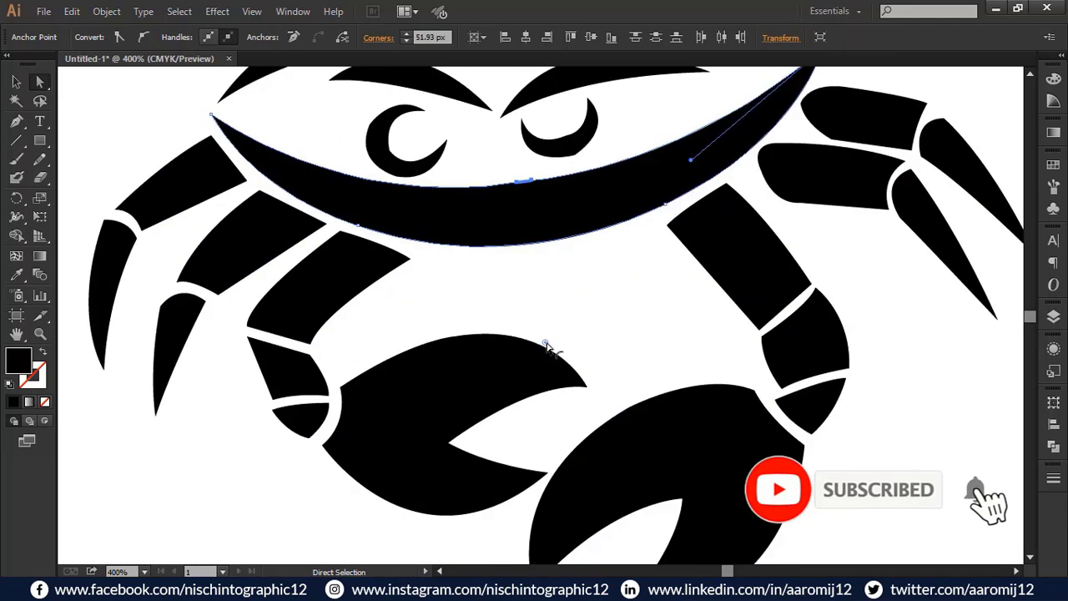
{"action": "scroll", "coordinate": [560, 371], "scroll_direction": "up", "scroll_amount": 1}
{"action": "scroll", "coordinate": [560, 371], "scroll_direction": "up", "scroll_amount": 2}
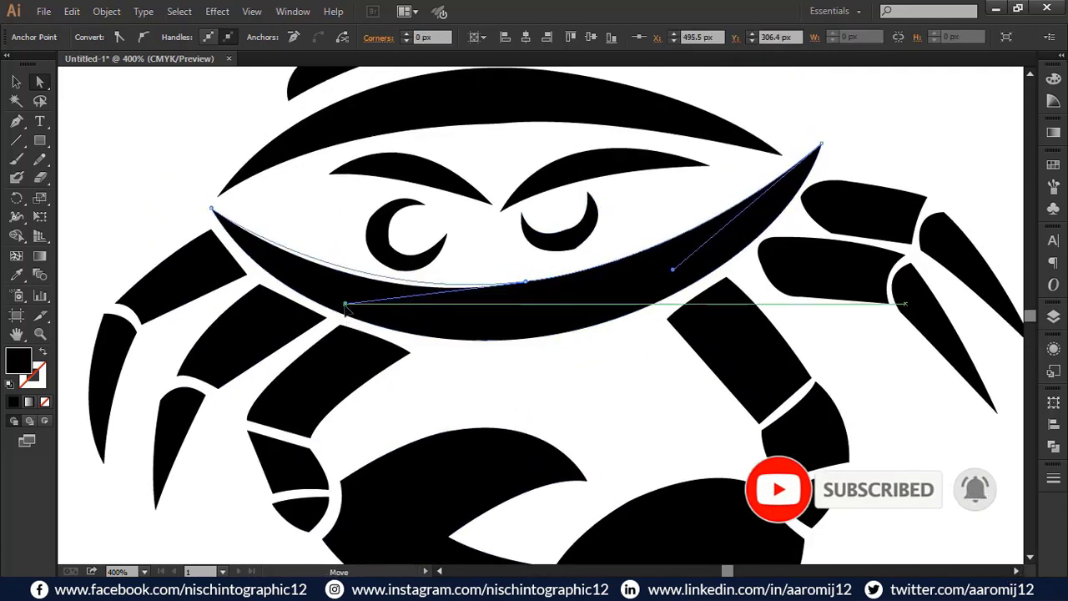
{"action": "left_click", "coordinate": [600, 384]}
{"action": "scroll", "coordinate": [601, 385], "scroll_direction": "up", "scroll_amount": 4}
Check the eyebrow and pupil anchors and adjust the right pupil's bottom anchor
{"action": "left_click", "coordinate": [489, 333]}
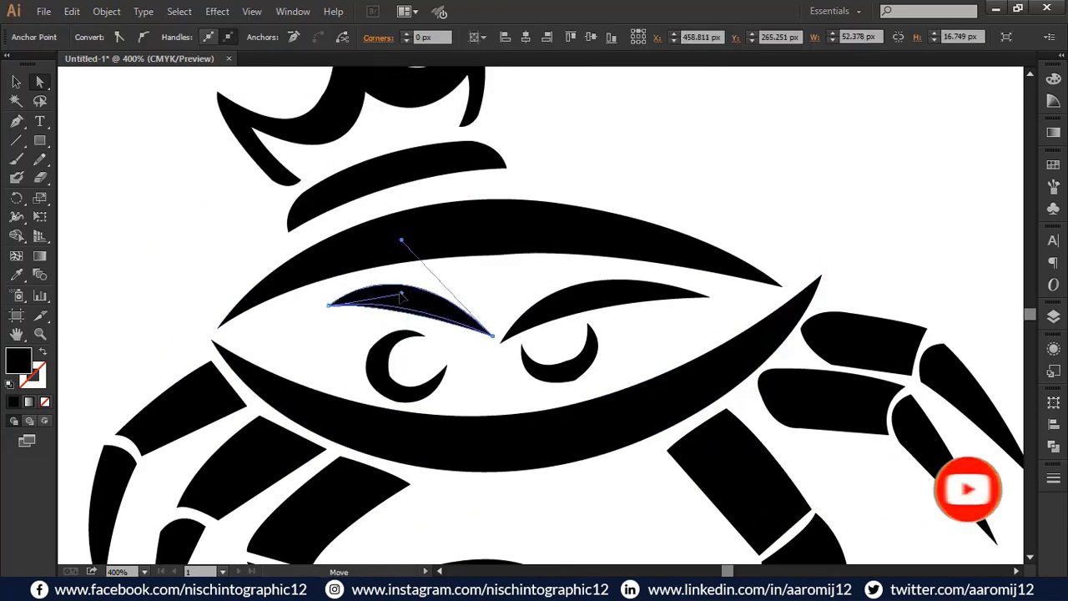
{"action": "left_click", "coordinate": [660, 326]}
{"action": "left_click", "coordinate": [575, 308]}
{"action": "left_click", "coordinate": [392, 359]}
{"action": "left_click", "coordinate": [500, 358]}
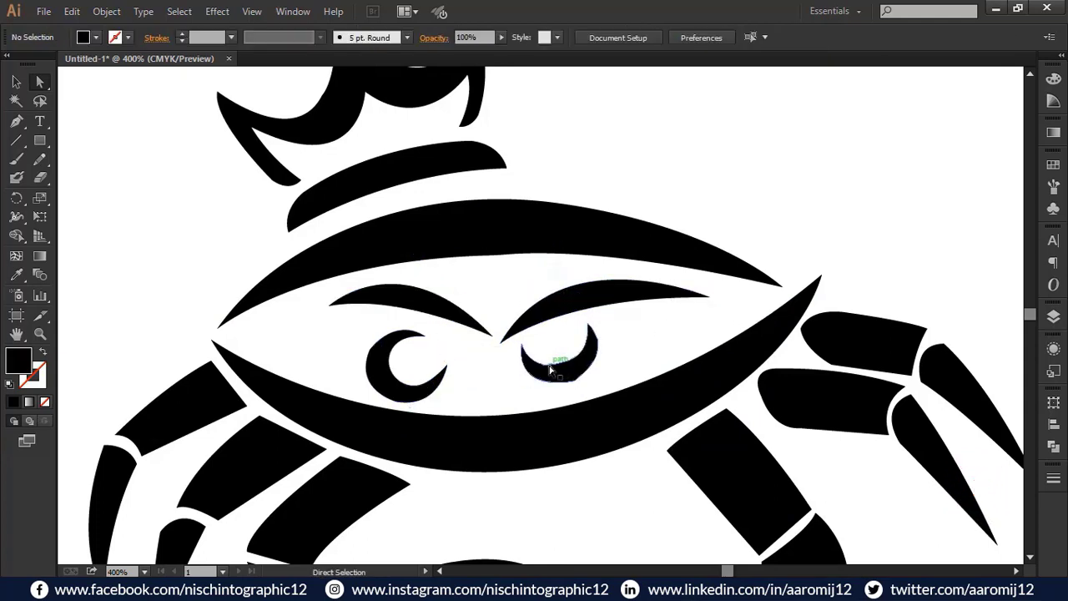
{"action": "left_click", "coordinate": [570, 375]}
{"action": "left_click_drag", "start_coordinate": [571, 376], "coordinate": [545, 382]}
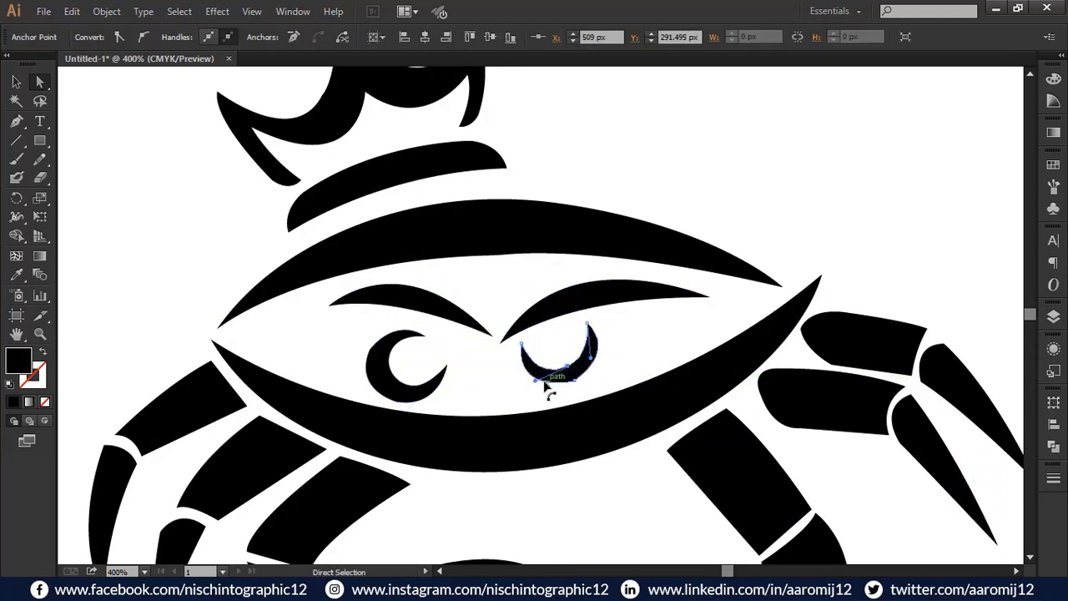
{"action": "left_click", "coordinate": [651, 357]}
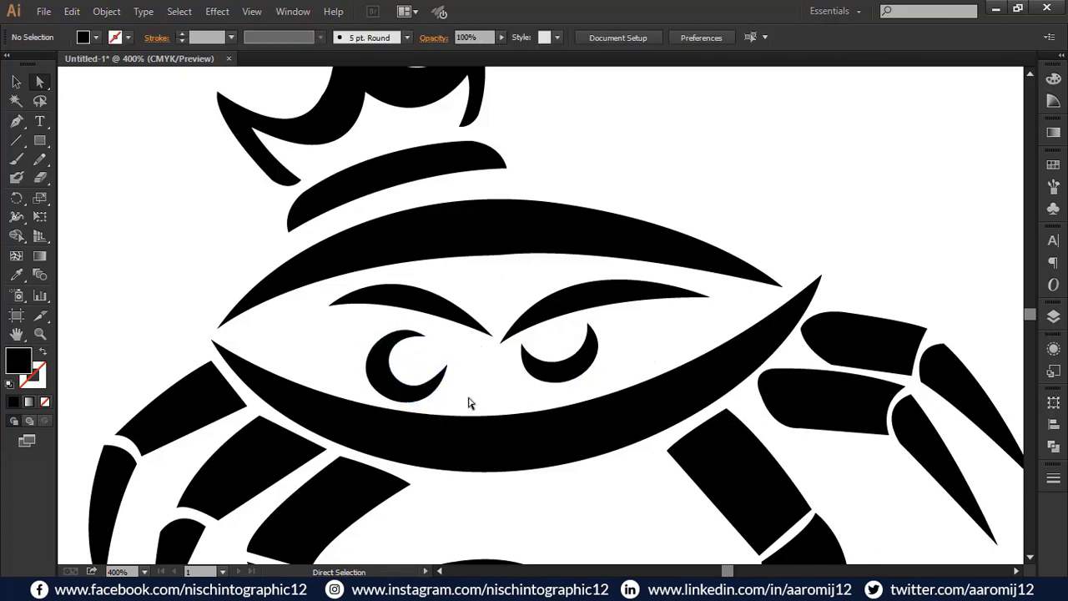
Check anchors on the left pupil and a leg segment's corner
{"action": "left_click", "coordinate": [442, 365]}
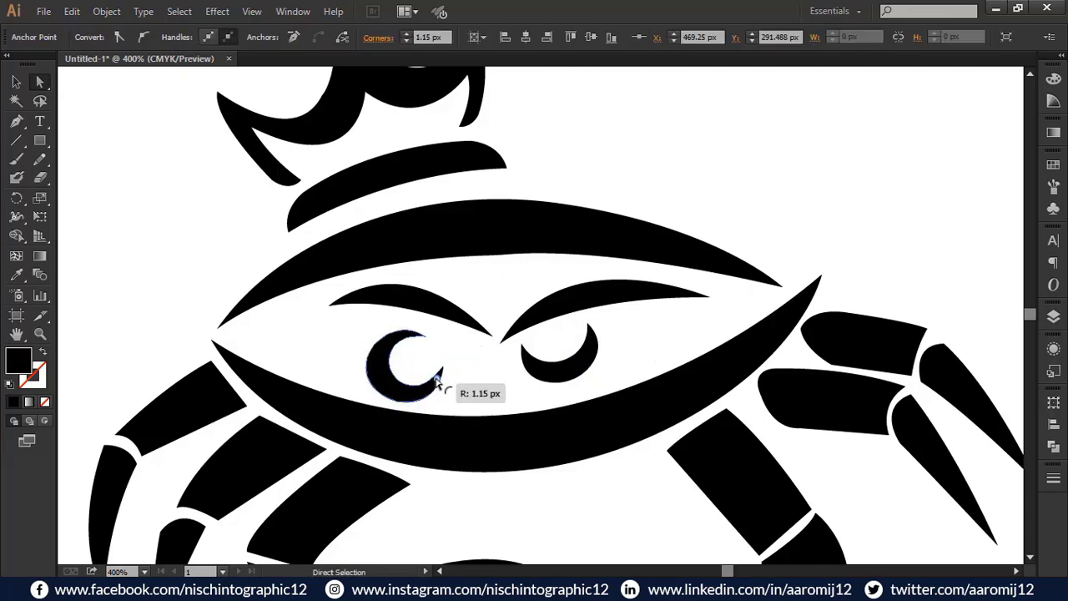
{"action": "left_click", "coordinate": [479, 367]}
{"action": "scroll", "coordinate": [434, 386], "scroll_direction": "down", "scroll_amount": 3}
{"action": "scroll", "coordinate": [643, 415], "scroll_direction": "up", "scroll_amount": 1}
{"action": "scroll", "coordinate": [450, 251], "scroll_direction": "up", "scroll_amount": 1}
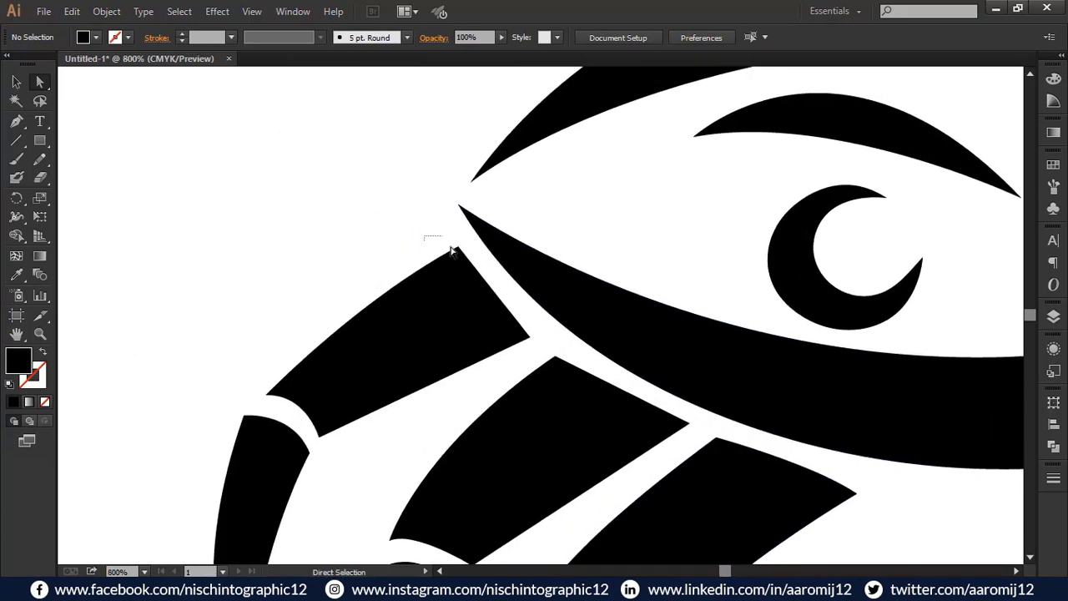
{"action": "left_click", "coordinate": [534, 337]}
{"action": "left_click", "coordinate": [346, 280]}
{"action": "scroll", "coordinate": [261, 261], "scroll_direction": "down", "scroll_amount": 3}
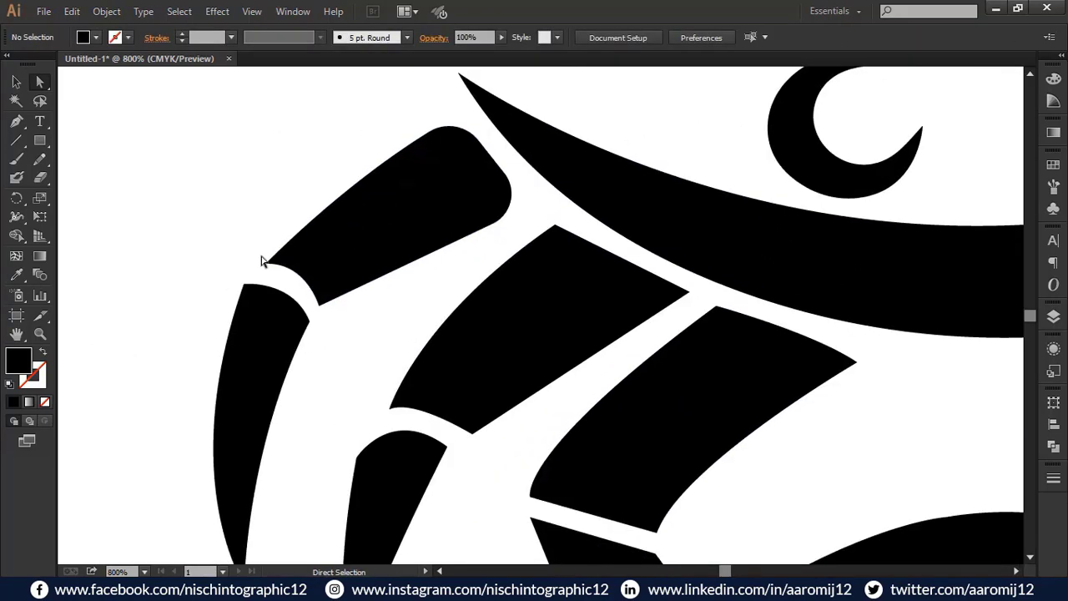
{"action": "scroll", "coordinate": [325, 291], "scroll_direction": "down", "scroll_amount": 1}
Round a leg segment's corners, including the leg tip's bottom and top-right corners
{"action": "left_click", "coordinate": [252, 241]}
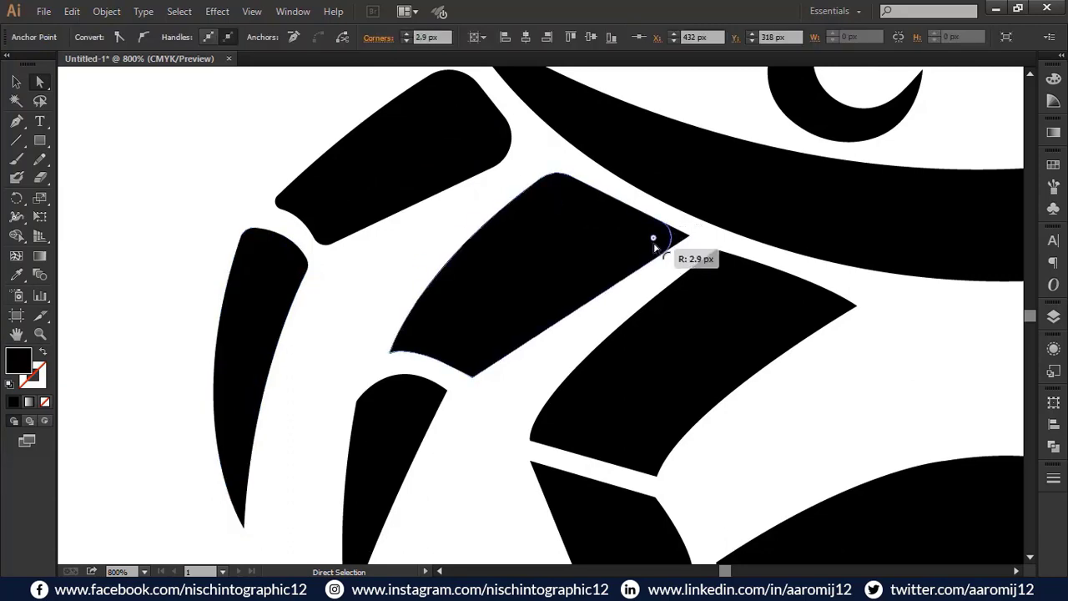
{"action": "left_click_drag", "start_coordinate": [654, 247], "coordinate": [656, 245]}
{"action": "left_click", "coordinate": [390, 293]}
{"action": "scroll", "coordinate": [391, 294], "scroll_direction": "down", "scroll_amount": 1}
{"action": "left_click_drag", "start_coordinate": [471, 308], "coordinate": [472, 311]}
{"action": "scroll", "coordinate": [450, 292], "scroll_direction": "down", "scroll_amount": 1}
{"action": "left_click", "coordinate": [450, 292]}
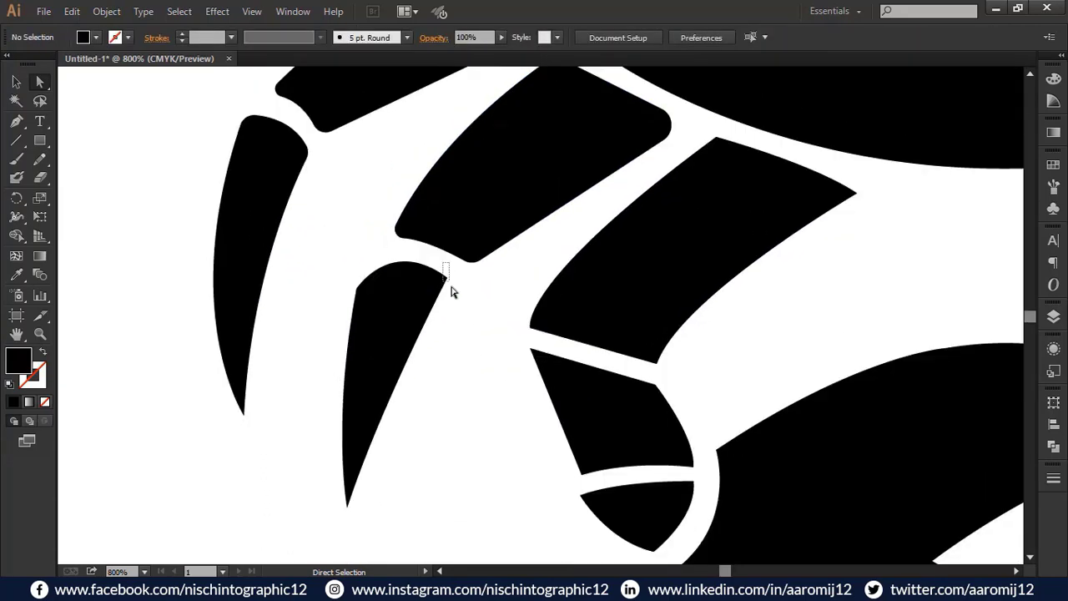
{"action": "scroll", "coordinate": [478, 276], "scroll_direction": "up", "scroll_amount": 3}
{"action": "scroll", "coordinate": [478, 276], "scroll_direction": "right", "scroll_amount": 4}
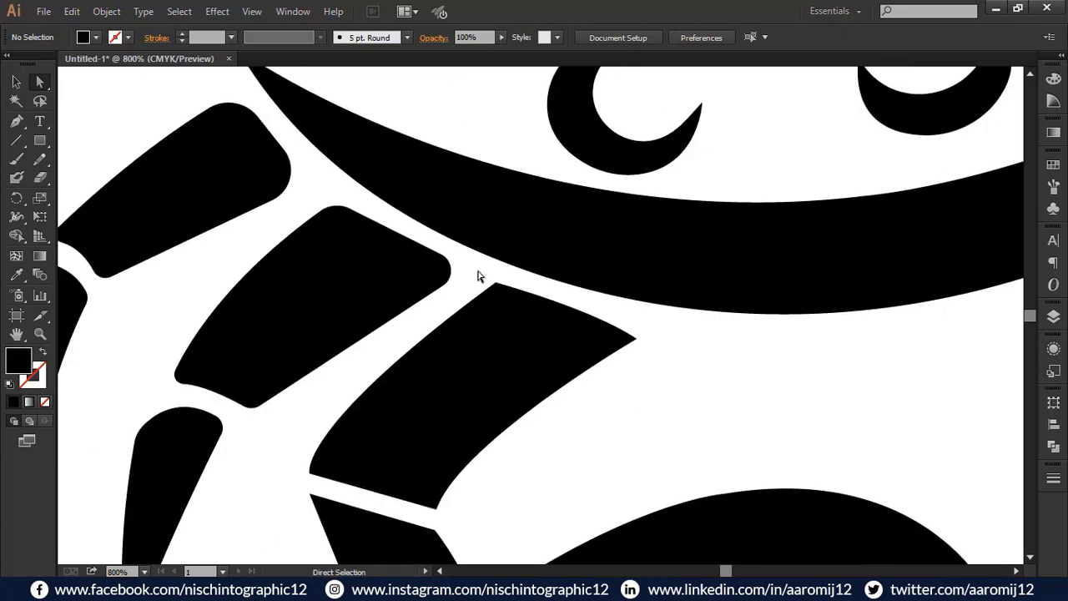
{"action": "left_click_drag", "start_coordinate": [598, 353], "coordinate": [598, 354]}
{"action": "scroll", "coordinate": [336, 287], "scroll_direction": "down", "scroll_amount": 3}
{"action": "left_click", "coordinate": [336, 287]}
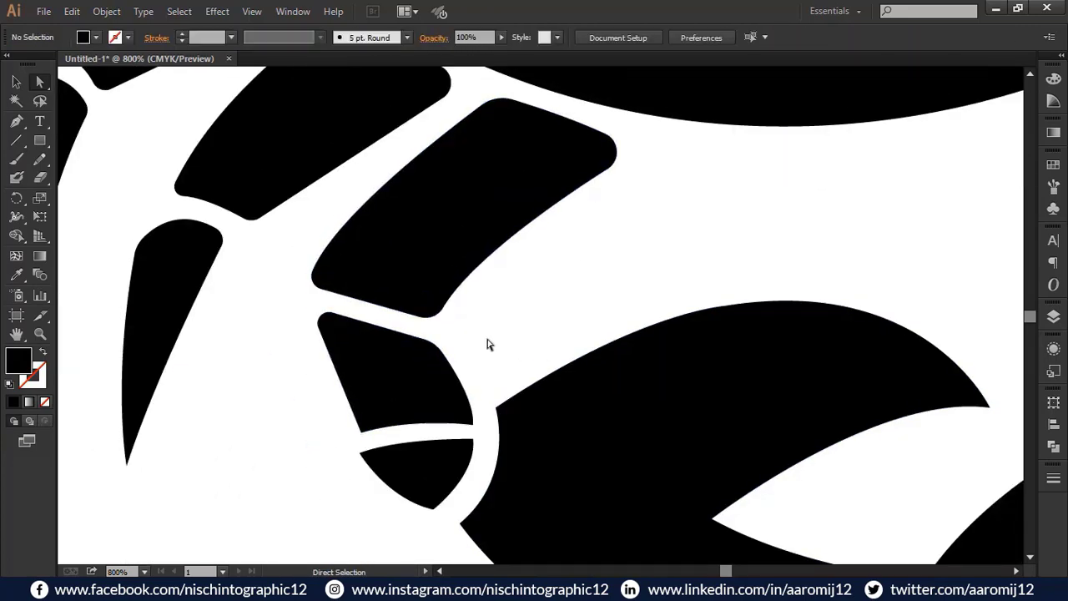
Select anchors on the small leg piece and the large claw's lower-left corner
{"action": "scroll", "coordinate": [467, 362], "scroll_direction": "down", "scroll_amount": 2}
{"action": "left_click", "coordinate": [361, 317]}
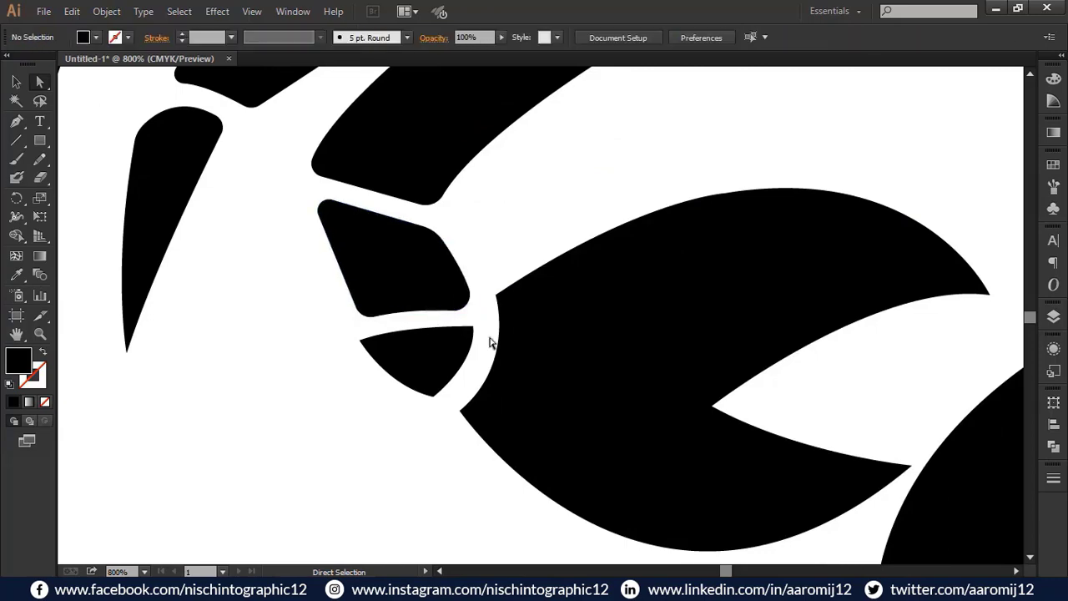
{"action": "scroll", "coordinate": [490, 342], "scroll_direction": "down", "scroll_amount": 2}
{"action": "left_click", "coordinate": [362, 284]}
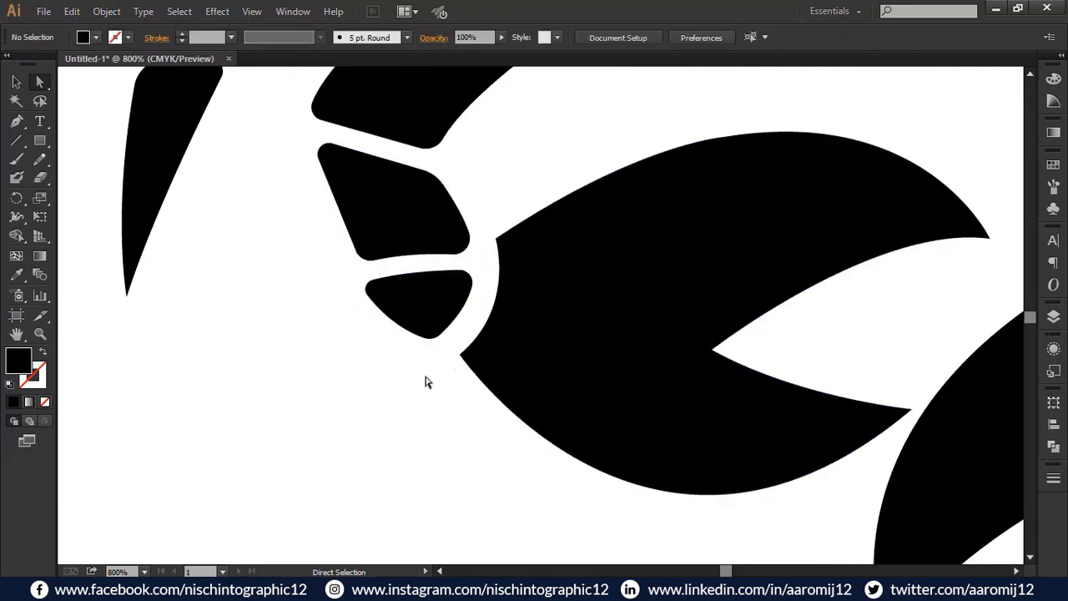
{"action": "left_click", "coordinate": [499, 241]}
{"action": "left_click", "coordinate": [461, 355]}
Round the corner anchors of the leg segment near the claw
{"action": "scroll", "coordinate": [697, 341], "scroll_direction": "down", "scroll_amount": 5}
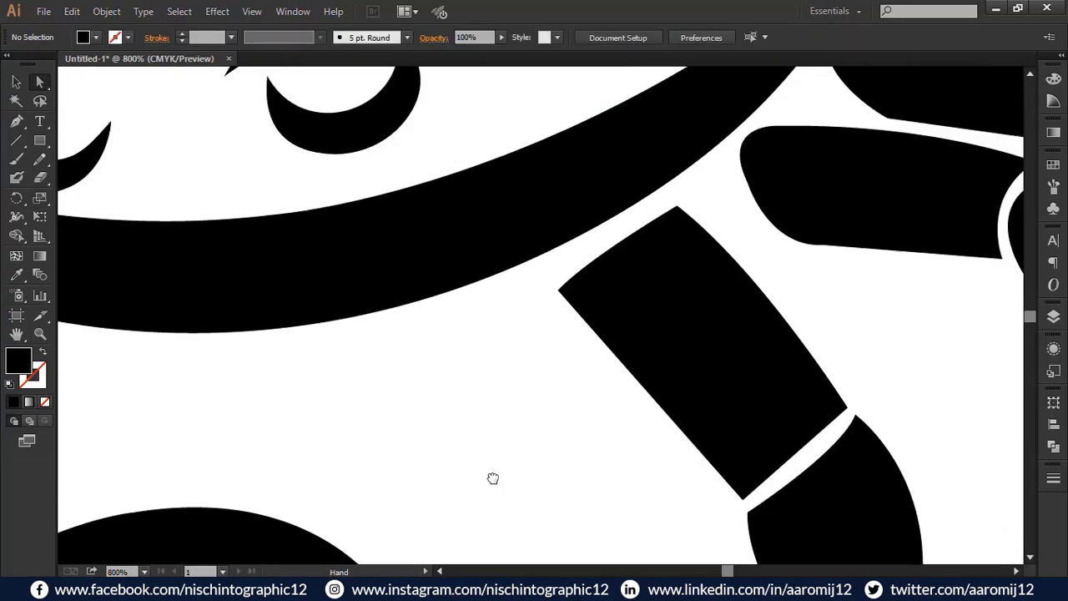
{"action": "left_click_drag", "start_coordinate": [444, 332], "coordinate": [468, 381]}
{"action": "scroll", "coordinate": [399, 406], "scroll_direction": "left", "scroll_amount": 3}
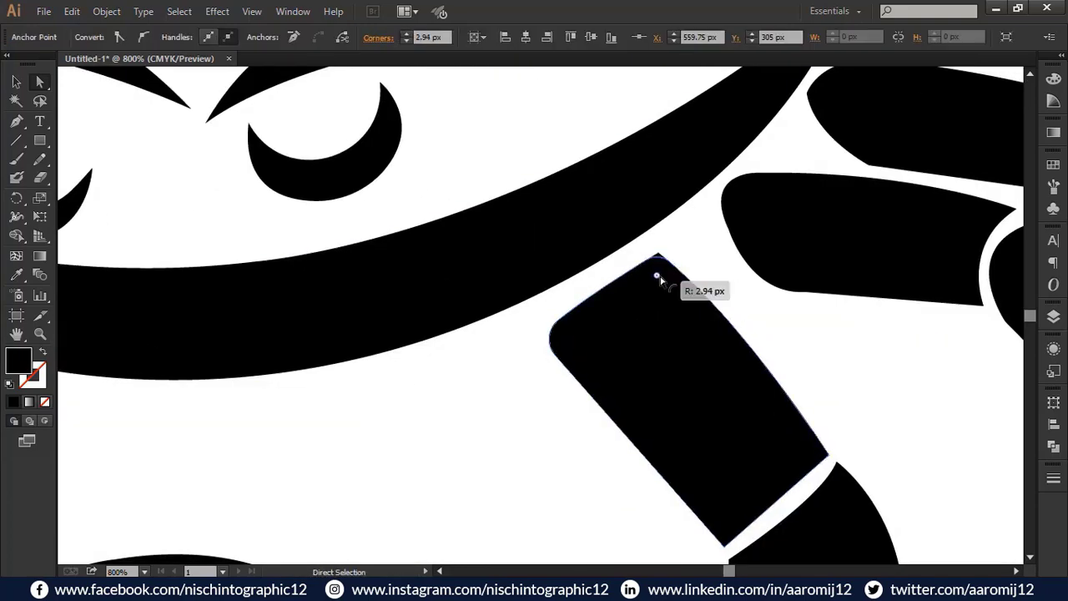
{"action": "scroll", "coordinate": [660, 280], "scroll_direction": "down", "scroll_amount": 4}
{"action": "scroll", "coordinate": [660, 280], "scroll_direction": "right", "scroll_amount": 4}
{"action": "left_click", "coordinate": [641, 274]}
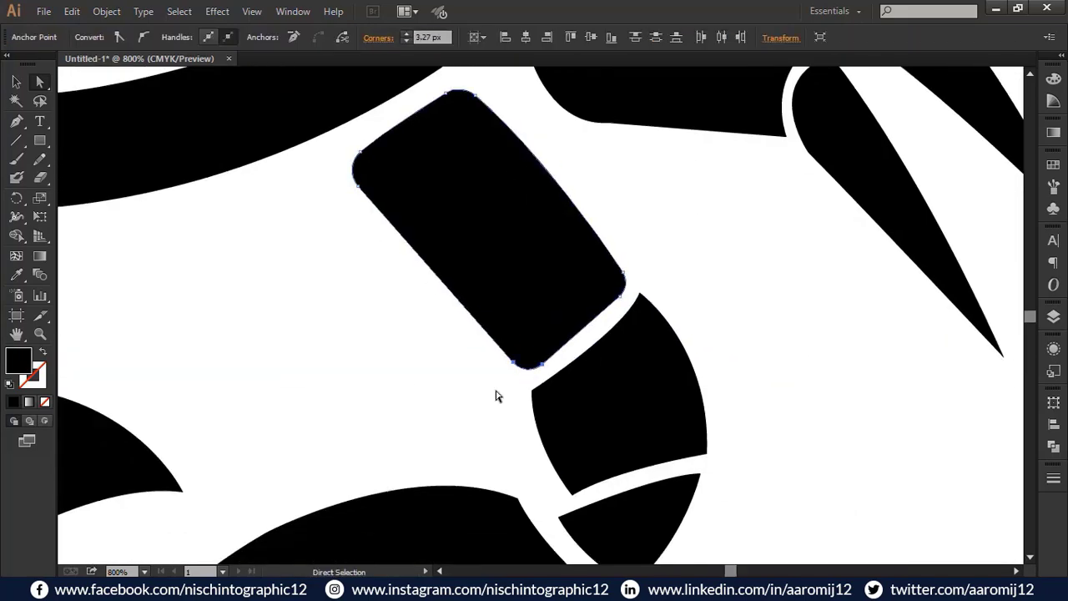
{"action": "scroll", "coordinate": [754, 311], "scroll_direction": "down", "scroll_amount": 4}
{"action": "left_click", "coordinate": [754, 311]}
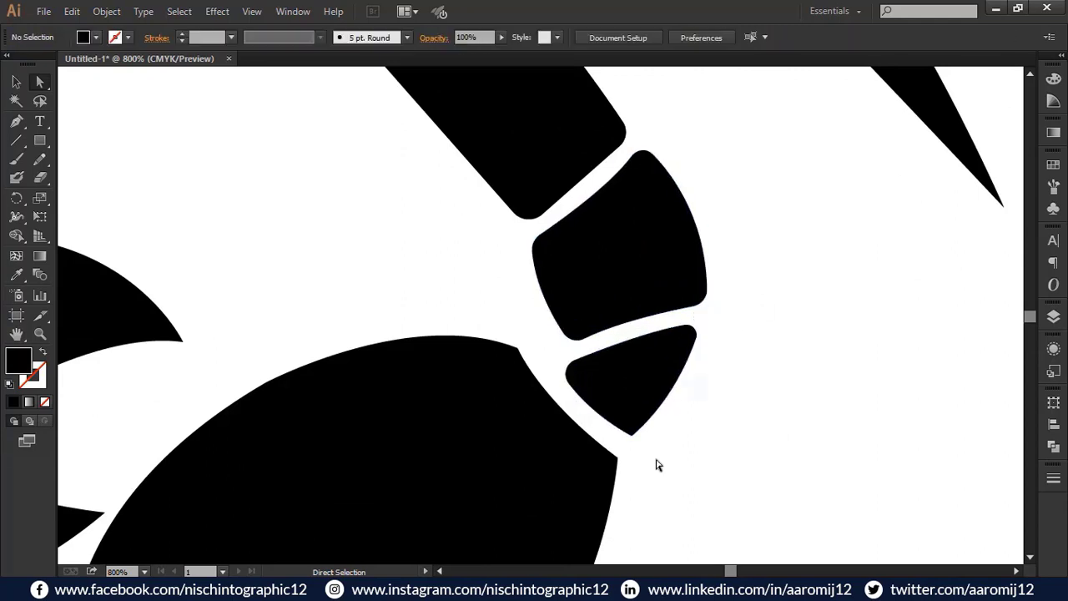
Select corner points on the lower leg pieces and near the claw joint
{"action": "left_click", "coordinate": [631, 427]}
{"action": "scroll", "coordinate": [631, 421], "scroll_direction": "down", "scroll_amount": 2}
{"action": "left_click", "coordinate": [512, 298]}
{"action": "left_click", "coordinate": [654, 407]}
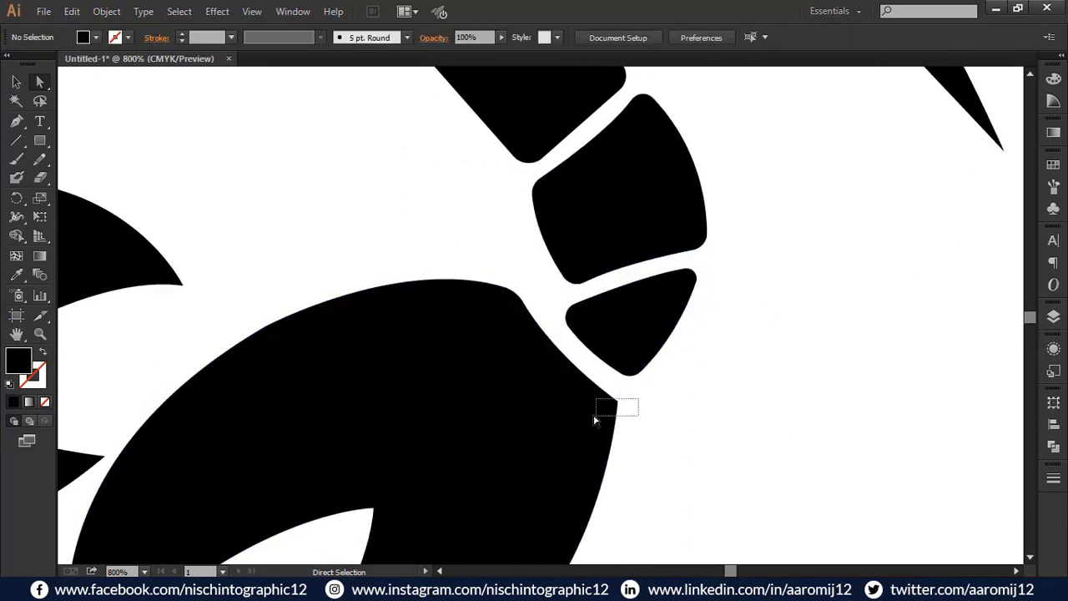
{"action": "left_click_drag", "start_coordinate": [594, 420], "coordinate": [601, 417]}
{"action": "scroll", "coordinate": [812, 320], "scroll_direction": "up", "scroll_amount": 8}
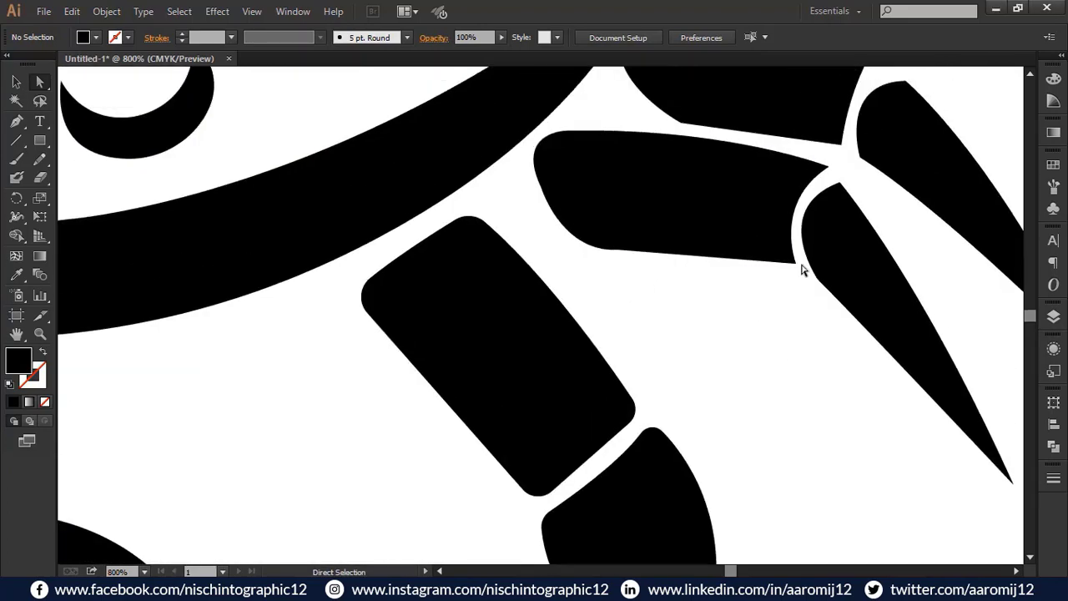
{"action": "left_click", "coordinate": [796, 254]}
{"action": "scroll", "coordinate": [818, 250], "scroll_direction": "up", "scroll_amount": 2}
{"action": "left_click", "coordinate": [805, 269]}
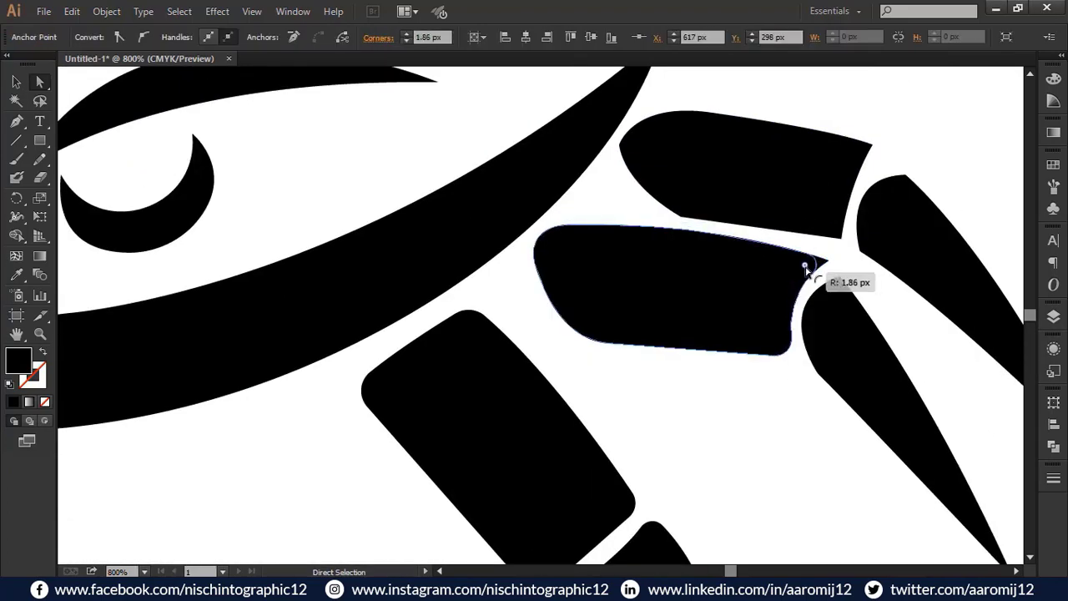
{"action": "scroll", "coordinate": [834, 317], "scroll_direction": "down", "scroll_amount": 2}
Round the top corners of the upper-right leg pieces
{"action": "left_click", "coordinate": [834, 333]}
{"action": "left_click_drag", "start_coordinate": [834, 333], "coordinate": [901, 255]}
{"action": "left_click", "coordinate": [868, 333]}
{"action": "scroll", "coordinate": [868, 334], "scroll_direction": "up", "scroll_amount": 4}
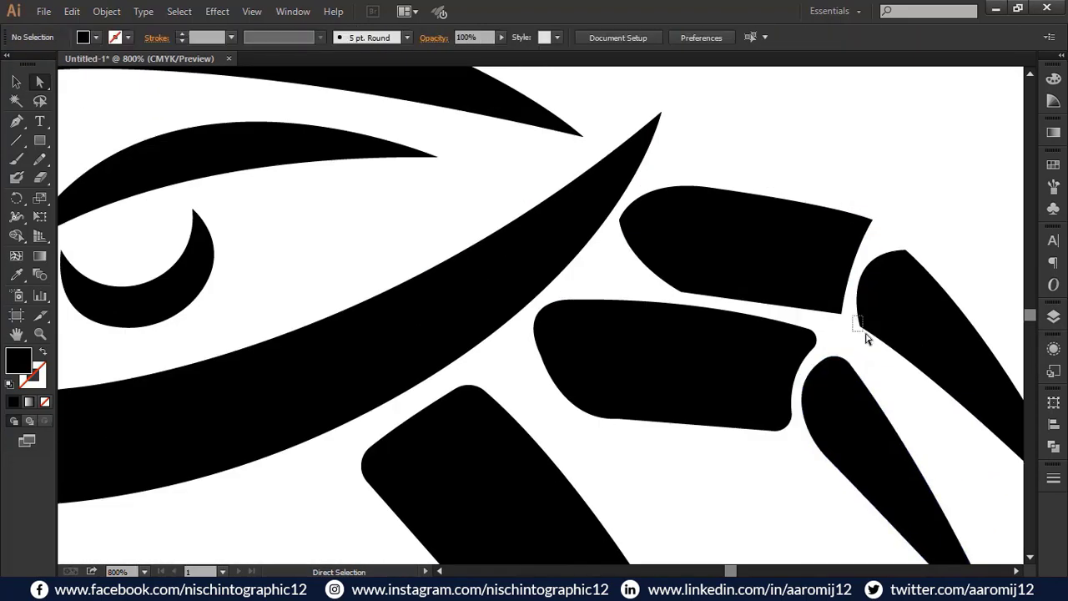
{"action": "left_click_drag", "start_coordinate": [865, 334], "coordinate": [939, 250]}
{"action": "scroll", "coordinate": [851, 334], "scroll_direction": "up", "scroll_amount": 1}
{"action": "left_click", "coordinate": [851, 333]}
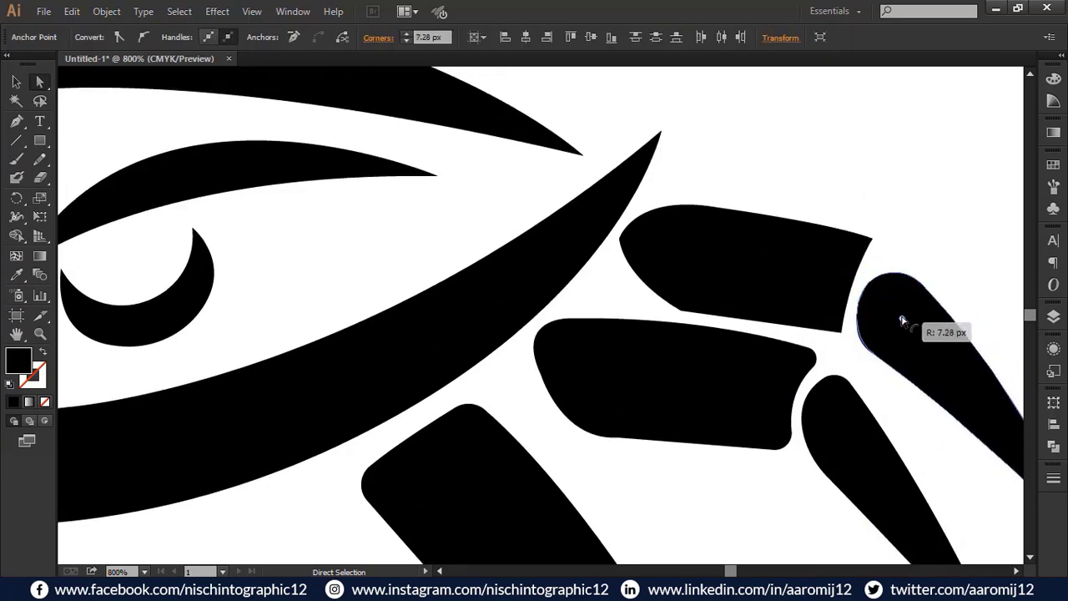
{"action": "left_click", "coordinate": [871, 240]}
{"action": "left_click_drag", "start_coordinate": [857, 246], "coordinate": [843, 261]}
{"action": "left_click", "coordinate": [820, 343]}
{"action": "left_click", "coordinate": [863, 350]}
Select the middle leg piece's corner points for rounding, then clear the selection
{"action": "scroll", "coordinate": [862, 351], "scroll_direction": "up", "scroll_amount": 1}
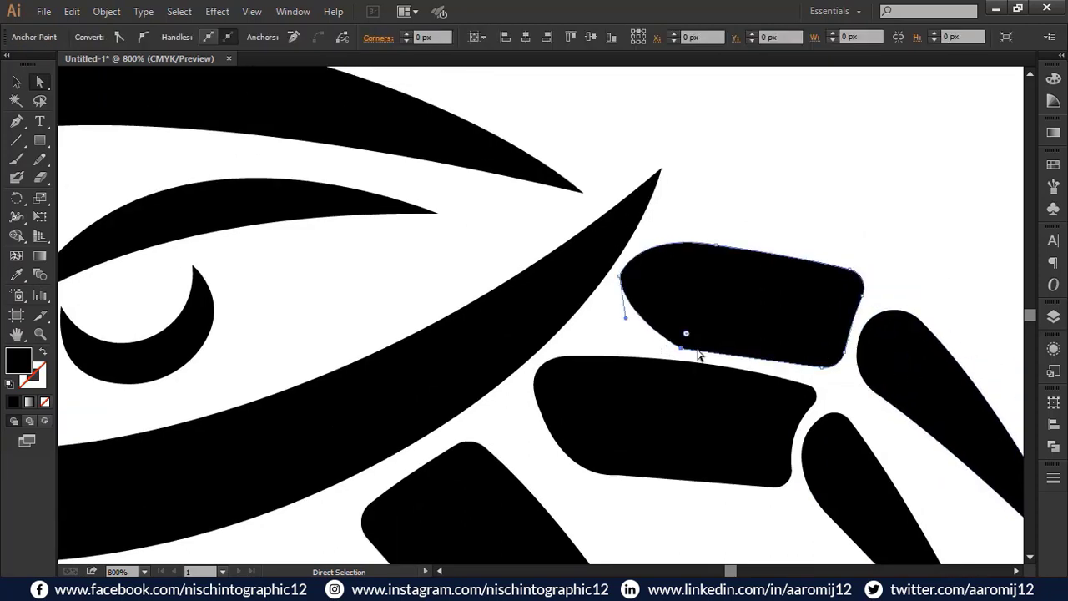
{"action": "left_click", "coordinate": [606, 290]}
{"action": "left_click", "coordinate": [620, 262]}
{"action": "left_click", "coordinate": [634, 278]}
{"action": "left_click", "coordinate": [656, 341]}
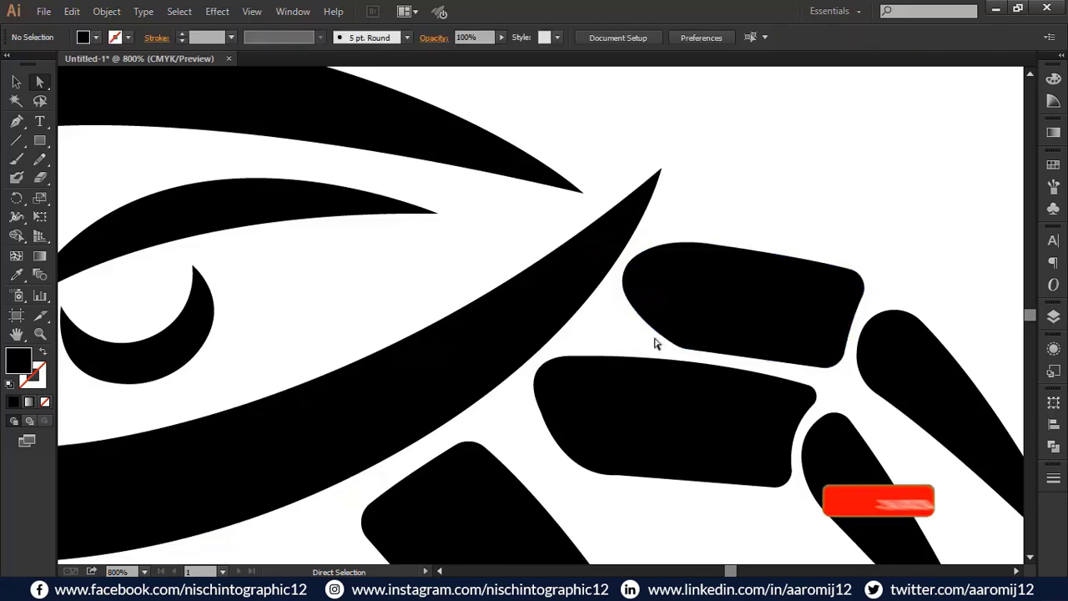
{"action": "left_click_drag", "start_coordinate": [660, 348], "coordinate": [705, 334]}
{"action": "left_click", "coordinate": [746, 534]}
{"action": "left_click_drag", "start_coordinate": [584, 500], "coordinate": [625, 483]}
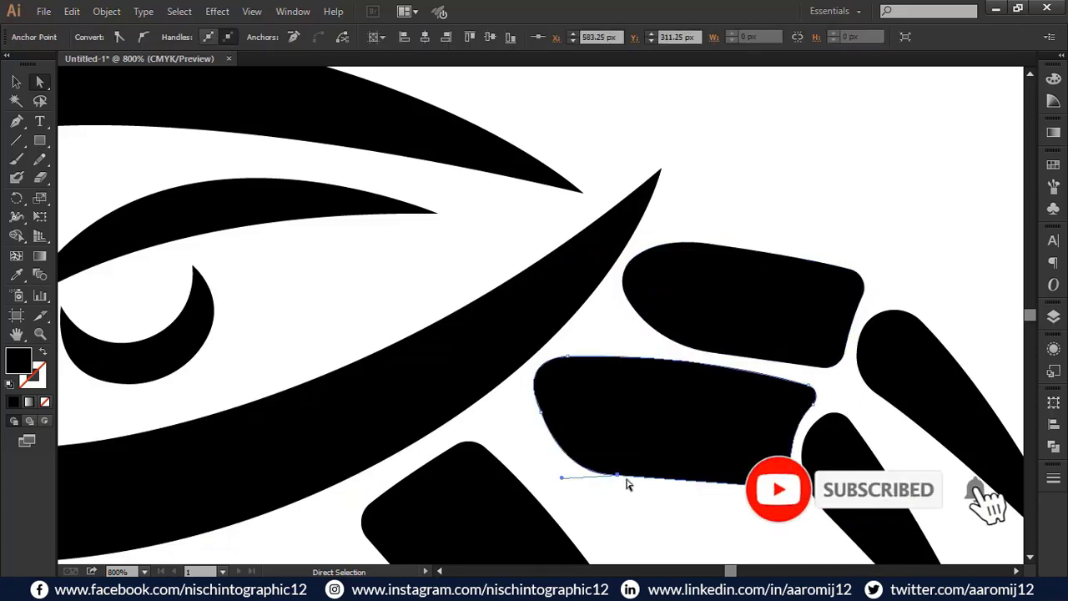
{"action": "left_click", "coordinate": [467, 350]}
{"action": "scroll", "coordinate": [542, 275], "scroll_direction": "down", "scroll_amount": 3}
{"action": "scroll", "coordinate": [720, 281], "scroll_direction": "down", "scroll_amount": 3}
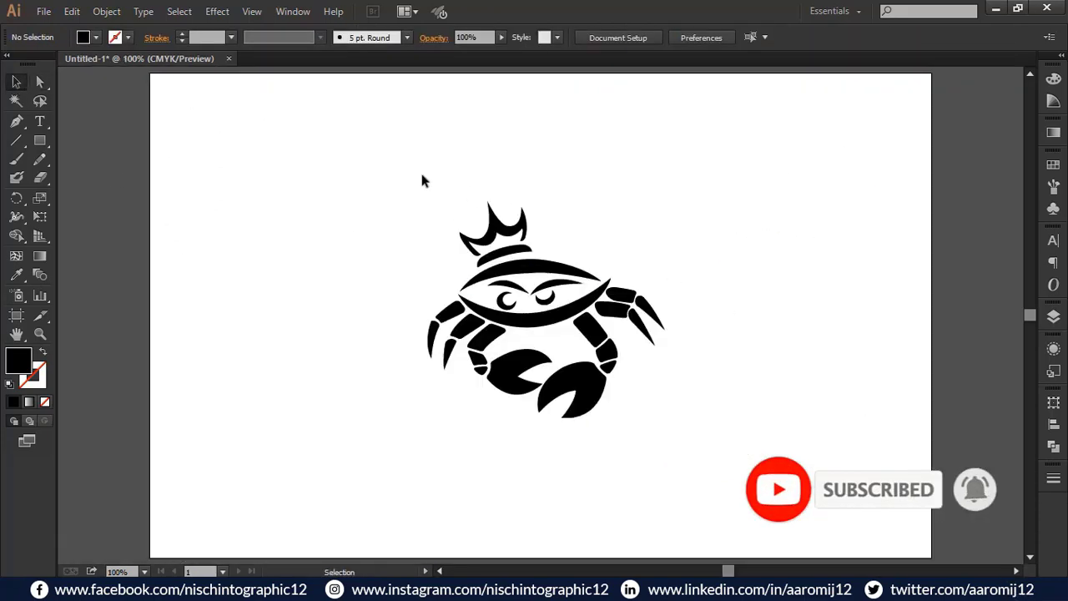
Select all and scale the crab up from its corners to fill the artboard
{"action": "key", "text": "ctrl+a"}
{"action": "left_click_drag", "start_coordinate": [665, 203], "coordinate": [736, 136]}
{"action": "left_click_drag", "start_coordinate": [429, 419], "coordinate": [313, 523]}
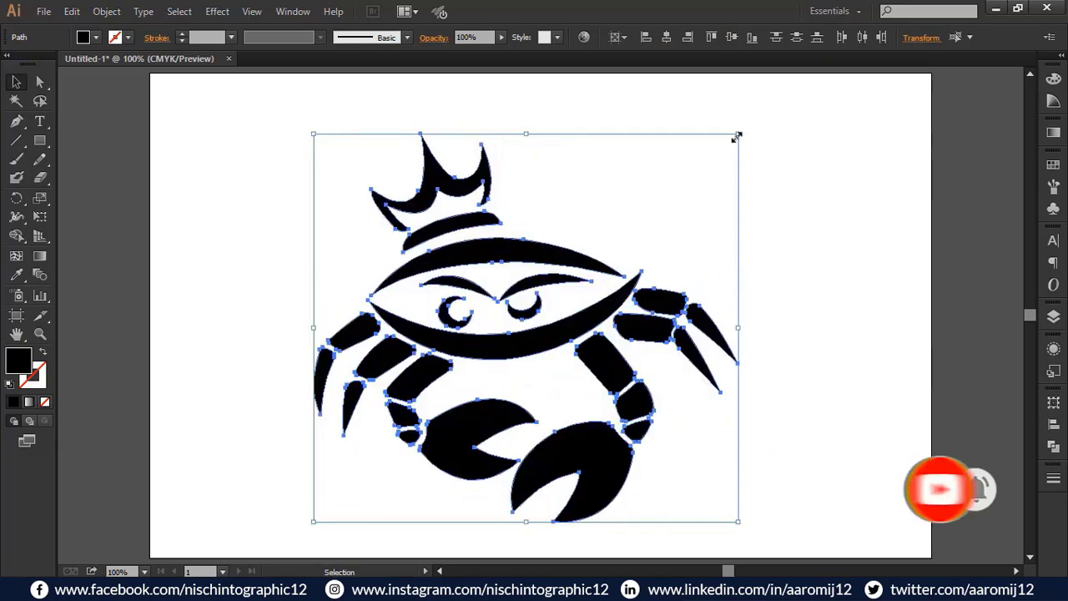
{"action": "left_click_drag", "start_coordinate": [738, 135], "coordinate": [780, 95]}
{"action": "left_click", "coordinate": [864, 276]}
Reshape the mouth band's right side and smooth its bottom curve
{"action": "key", "text": "ctrl+plus"}
{"action": "key", "text": "ctrl+plus"}
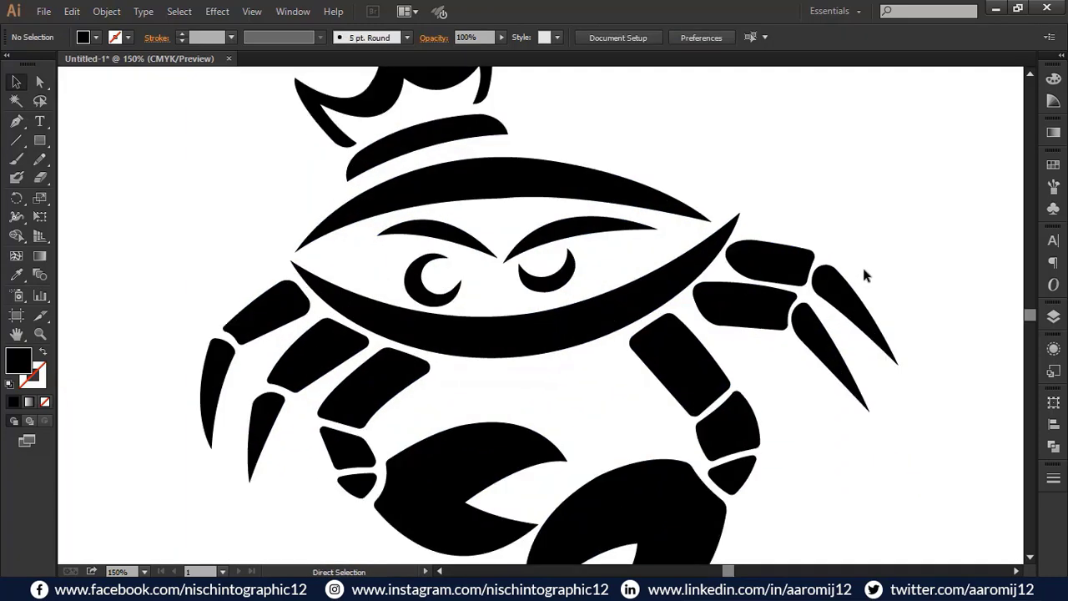
{"action": "left_click", "coordinate": [40, 81]}
{"action": "left_click", "coordinate": [660, 305]}
{"action": "left_click_drag", "start_coordinate": [659, 307], "coordinate": [664, 312]}
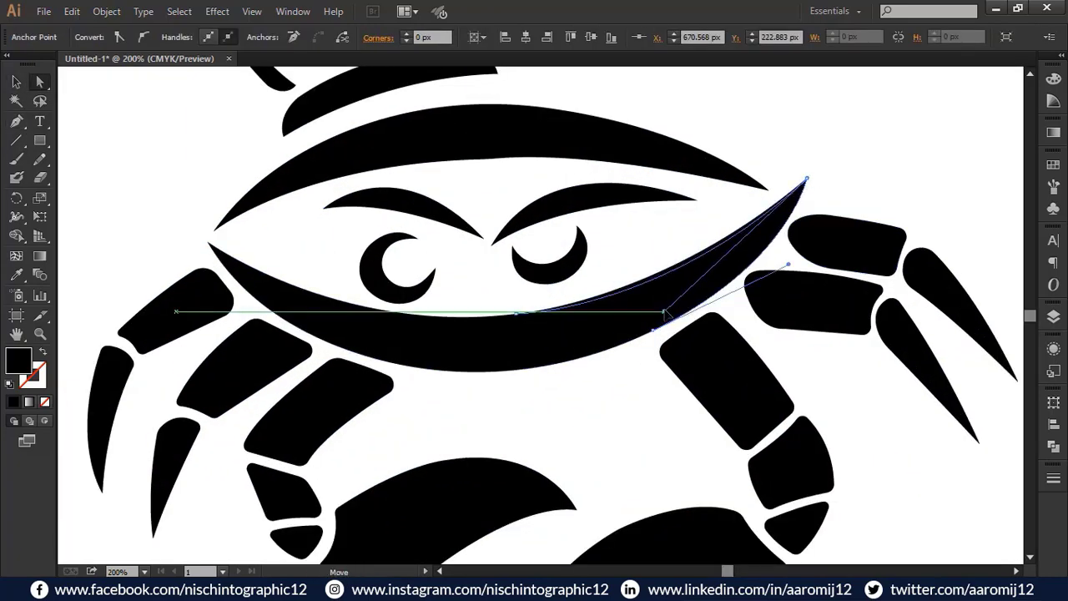
{"action": "left_click", "coordinate": [517, 315]}
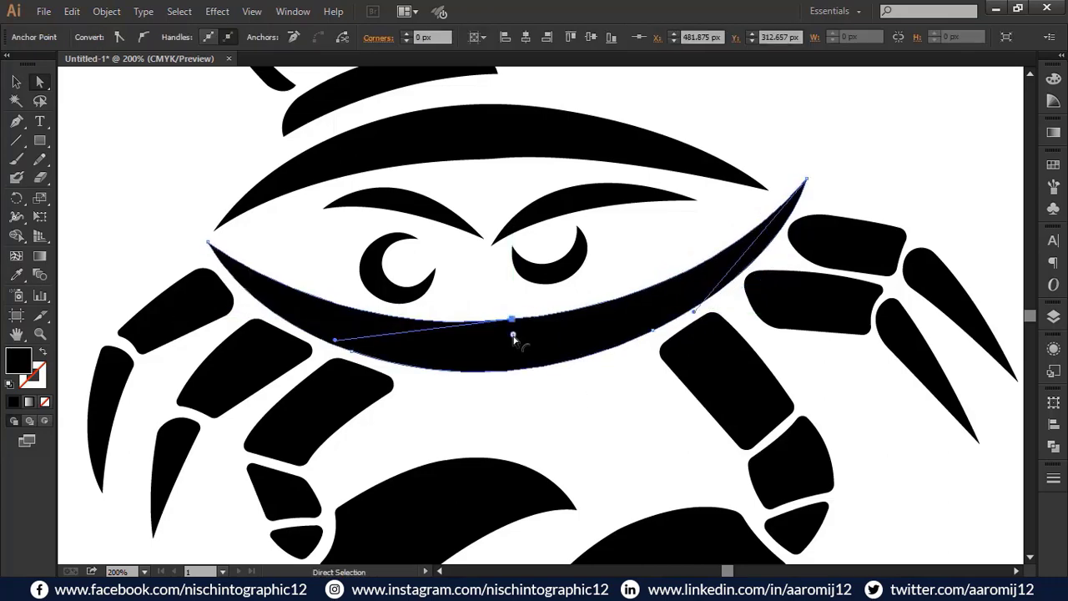
{"action": "left_click_drag", "start_coordinate": [514, 334], "coordinate": [561, 543]}
{"action": "scroll", "coordinate": [509, 417], "scroll_direction": "down", "scroll_amount": 2}
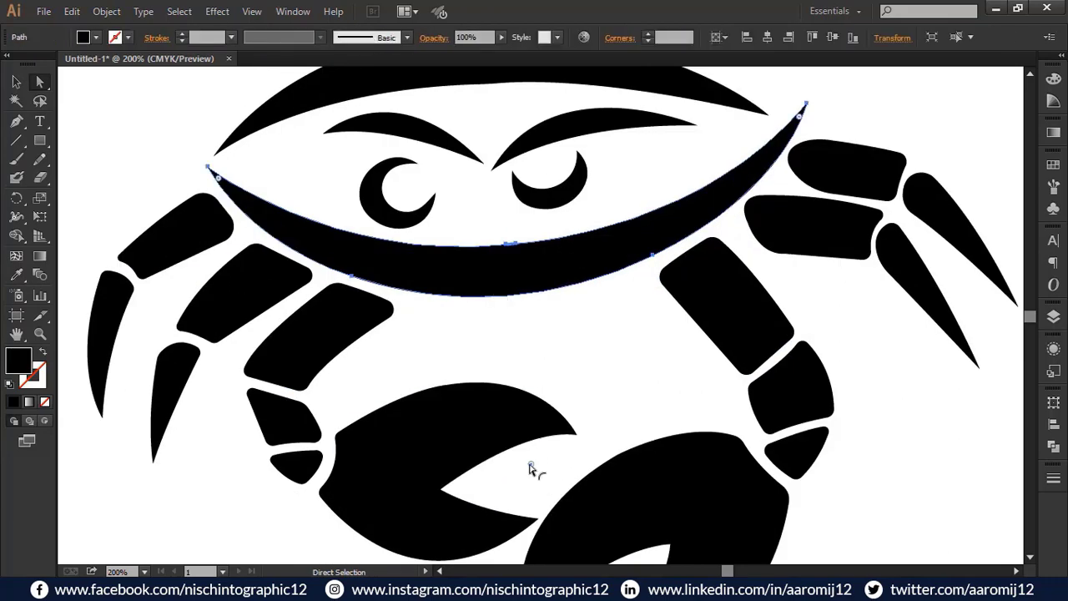
{"action": "scroll", "coordinate": [509, 240], "scroll_direction": "up", "scroll_amount": 2}
{"action": "left_click", "coordinate": [513, 317]}
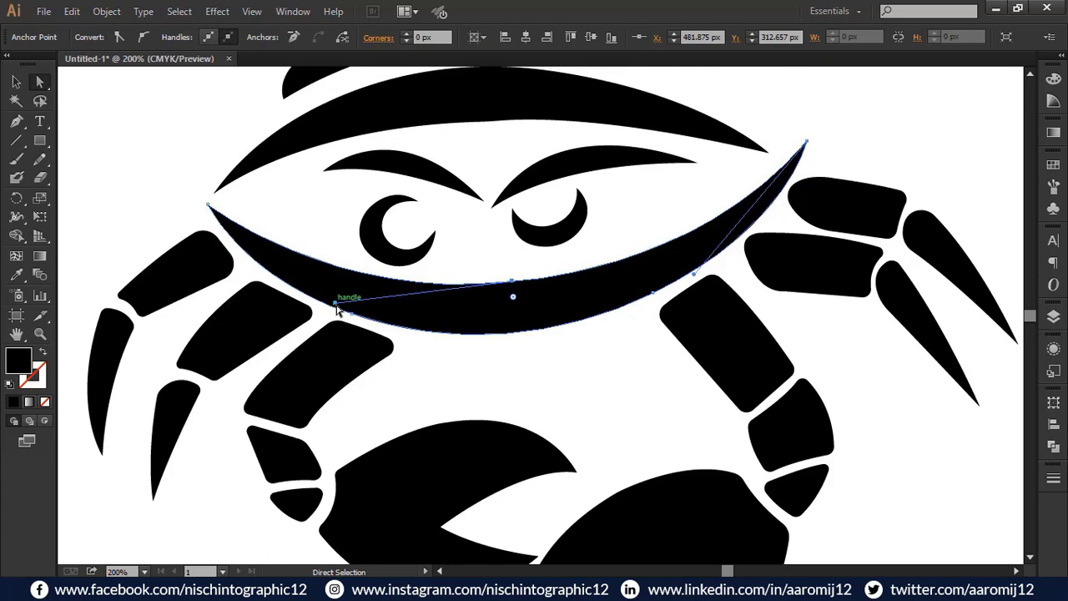
{"action": "left_click", "coordinate": [552, 377]}
{"action": "left_click", "coordinate": [496, 330]}
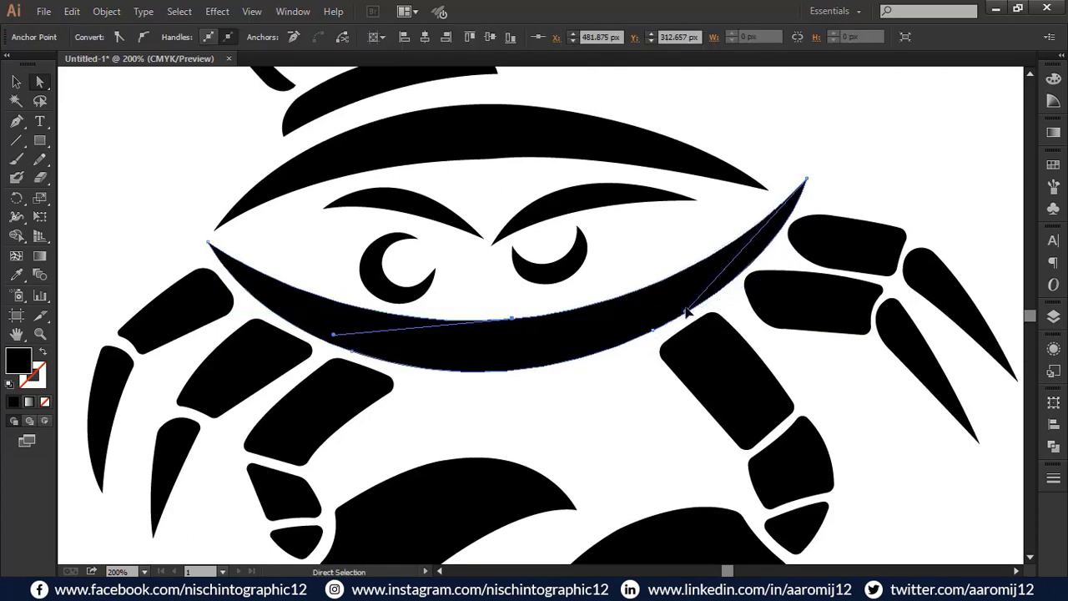
{"action": "left_click", "coordinate": [614, 407]}
Adjust the handles of the upper shell arc to smooth its curve
{"action": "left_click", "coordinate": [609, 150]}
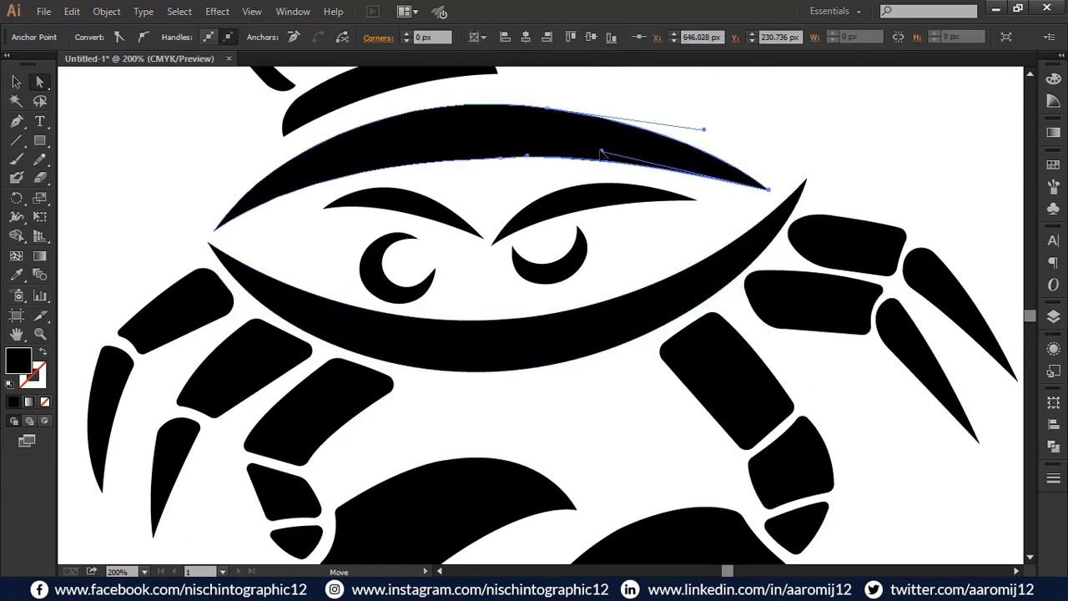
{"action": "left_click_drag", "start_coordinate": [600, 152], "coordinate": [655, 153]}
{"action": "scroll", "coordinate": [488, 205], "scroll_direction": "up", "scroll_amount": 1}
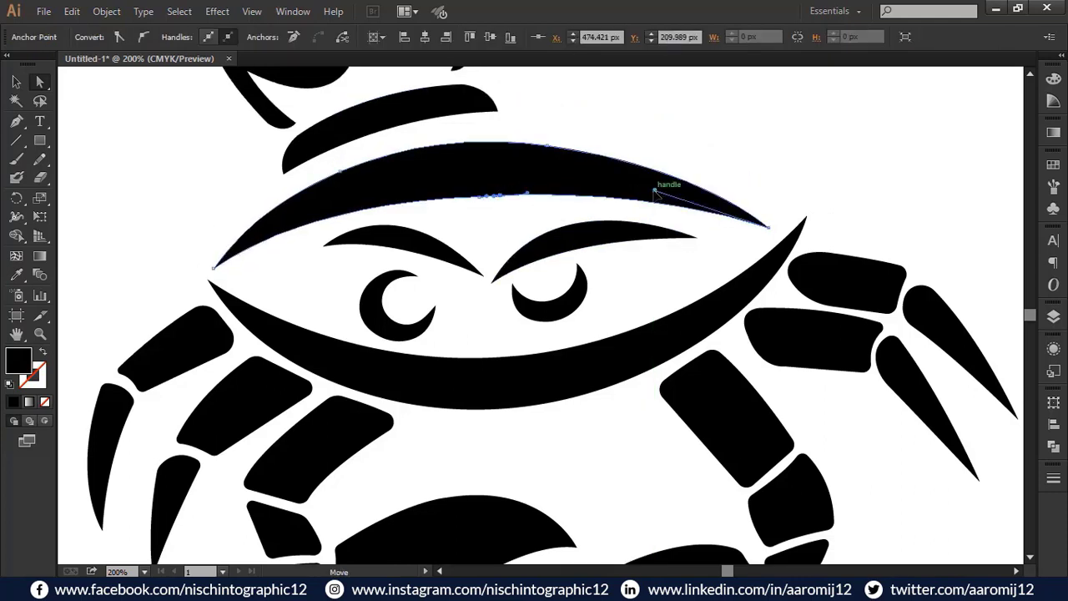
{"action": "mouse_move", "coordinate": [654, 191]}
{"action": "left_mouse_down"}
{"action": "mouse_move", "coordinate": [647, 197]}
{"action": "mouse_move", "coordinate": [672, 197]}
{"action": "left_mouse_up"}
{"action": "left_click", "coordinate": [715, 238]}
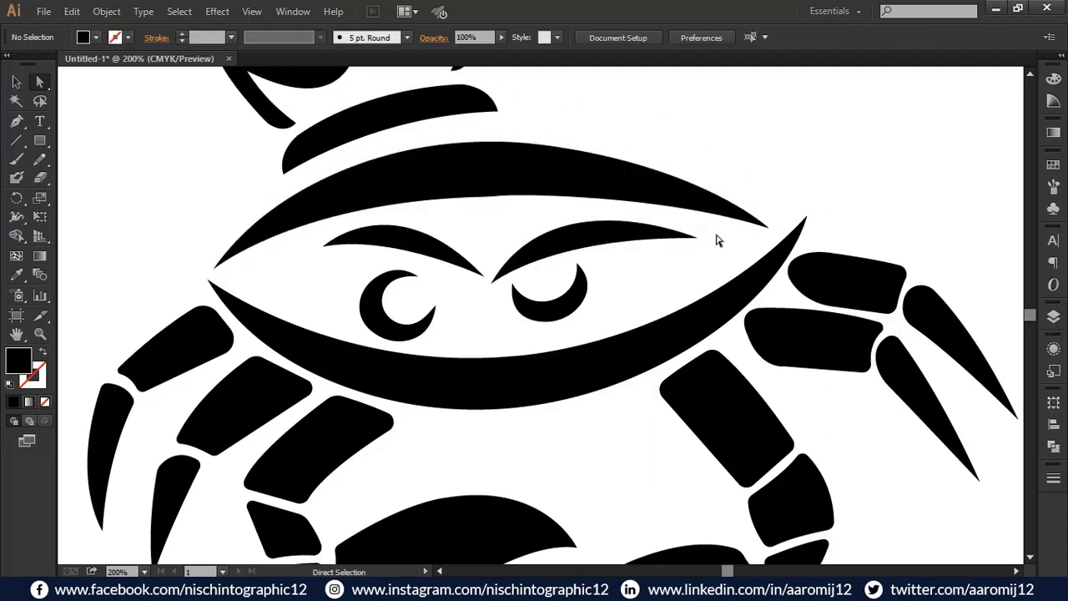
{"action": "left_click", "coordinate": [767, 226]}
{"action": "left_click", "coordinate": [748, 178]}
{"action": "scroll", "coordinate": [625, 376], "scroll_direction": "down", "scroll_amount": 3}
{"action": "scroll", "coordinate": [624, 376], "scroll_direction": "down", "scroll_amount": 3}
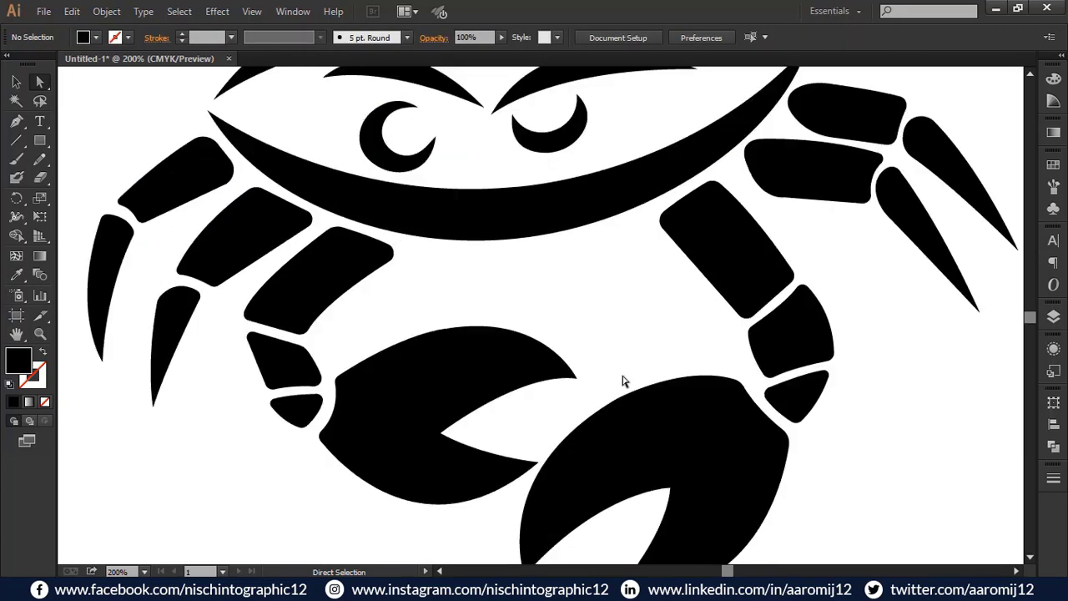
{"action": "scroll", "coordinate": [603, 303], "scroll_direction": "down", "scroll_amount": 1}
Zoom in on the crown and reshape the tip of a crown point
{"action": "scroll", "coordinate": [610, 255], "scroll_direction": "up", "scroll_amount": 10}
{"action": "left_click", "coordinate": [458, 236]}
{"action": "scroll", "coordinate": [553, 239], "scroll_direction": "up", "scroll_amount": 2}
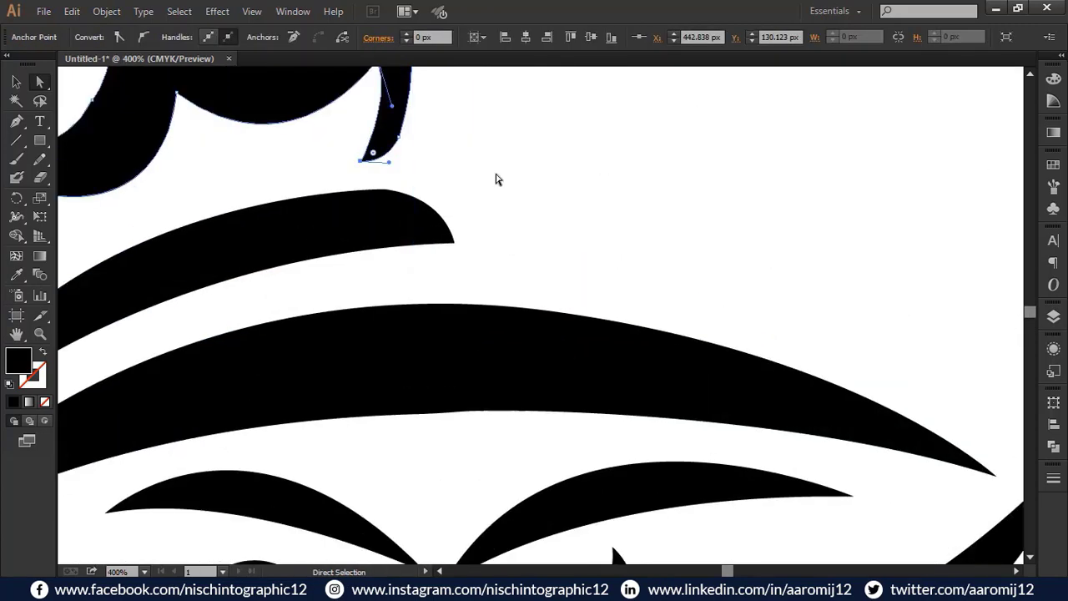
{"action": "left_click_drag", "start_coordinate": [495, 176], "coordinate": [705, 257]}
{"action": "left_click", "coordinate": [705, 231]}
Reshape the curves near the crown's lower-left tip and the left point's outer edge
{"action": "left_click", "coordinate": [627, 219]}
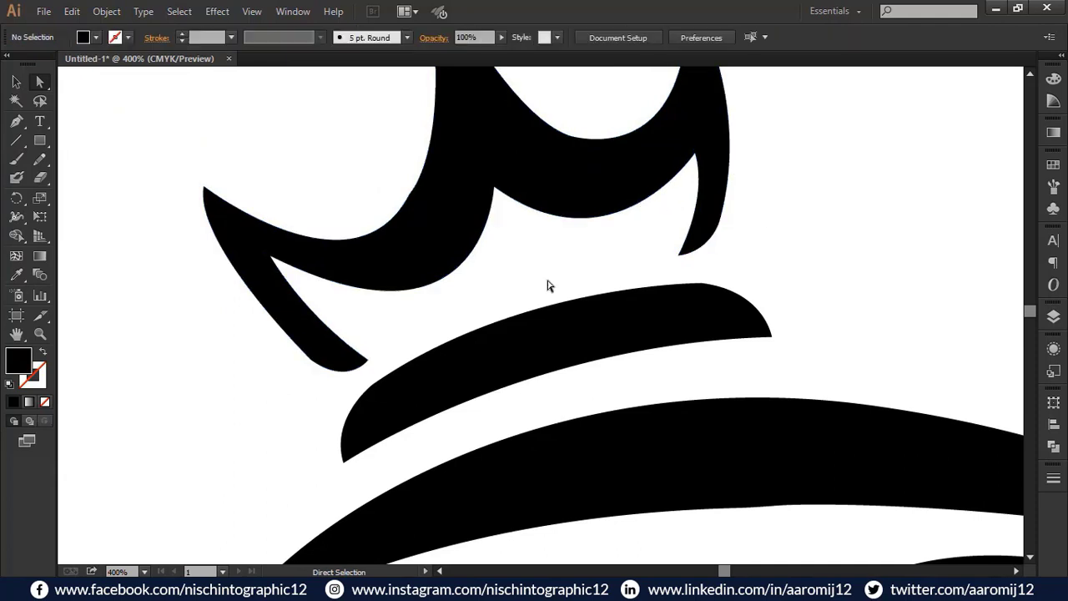
{"action": "left_click", "coordinate": [310, 359]}
{"action": "left_click_drag", "start_coordinate": [348, 389], "coordinate": [317, 365]}
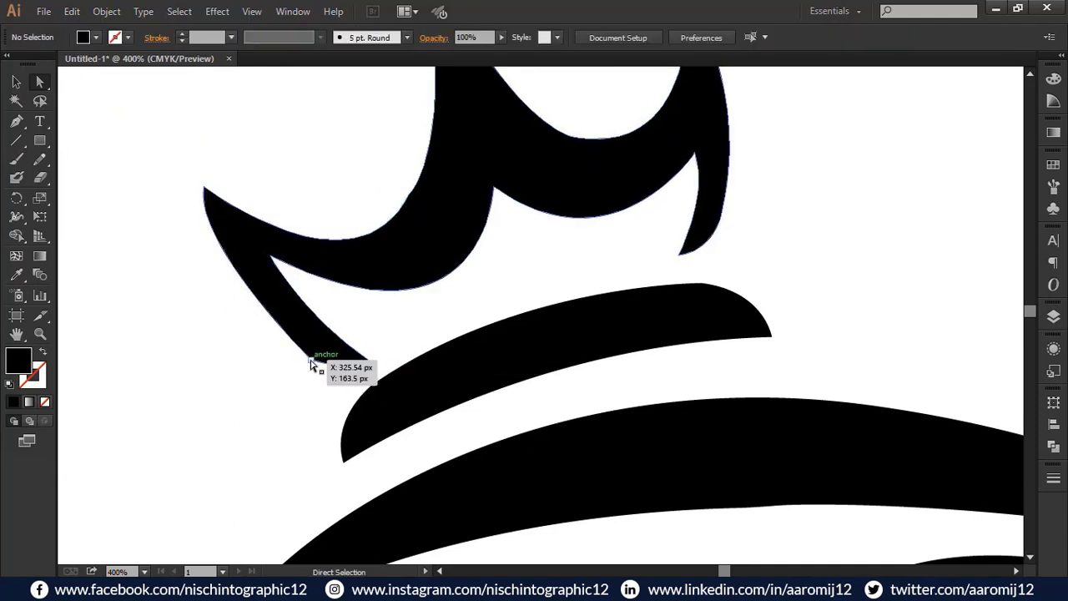
{"action": "left_click", "coordinate": [241, 400]}
{"action": "scroll", "coordinate": [241, 400], "scroll_direction": "up", "scroll_amount": 1}
{"action": "left_click_drag", "start_coordinate": [221, 190], "coordinate": [181, 305]}
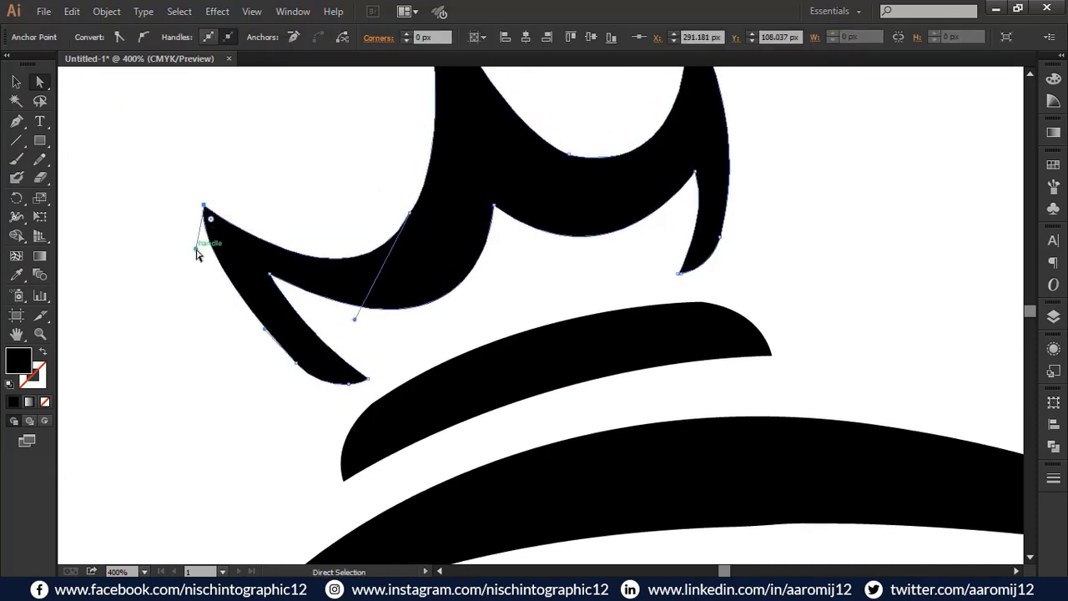
{"action": "left_click_drag", "start_coordinate": [197, 255], "coordinate": [203, 245]}
{"action": "left_click", "coordinate": [205, 305]}
Deepen the inner curve between the crown's left points
{"action": "scroll", "coordinate": [205, 305], "scroll_direction": "up", "scroll_amount": 2}
{"action": "scroll", "coordinate": [208, 306], "scroll_direction": "up", "scroll_amount": 5}
{"action": "scroll", "coordinate": [207, 305], "scroll_direction": "down", "scroll_amount": 2}
{"action": "mouse_move", "coordinate": [392, 331]}
{"action": "left_mouse_down"}
{"action": "mouse_move", "coordinate": [437, 373]}
{"action": "mouse_move", "coordinate": [354, 451]}
{"action": "left_mouse_up"}
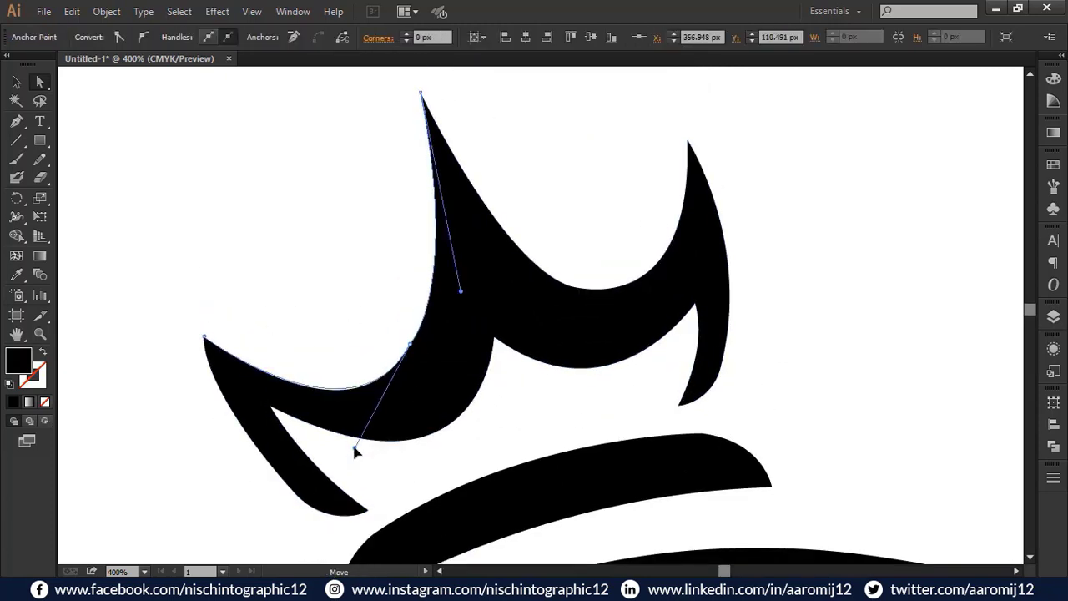
{"action": "left_click", "coordinate": [414, 362]}
{"action": "left_click", "coordinate": [409, 344]}
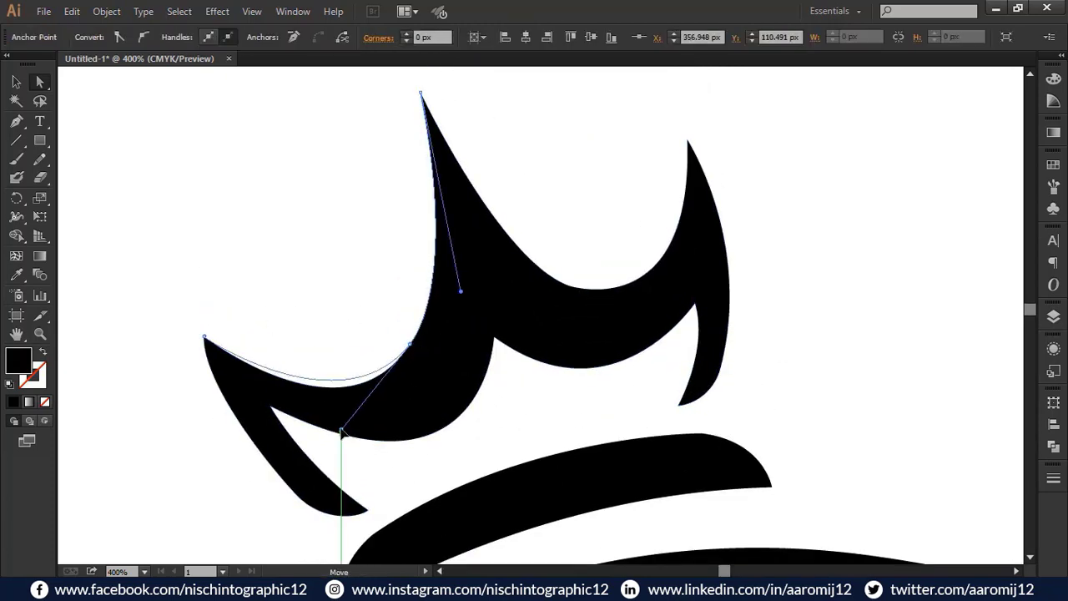
{"action": "left_click_drag", "start_coordinate": [350, 446], "coordinate": [337, 416]}
{"action": "left_click", "coordinate": [330, 354]}
Adjust the upper curve of the crown's middle point
{"action": "left_click", "coordinate": [409, 344]}
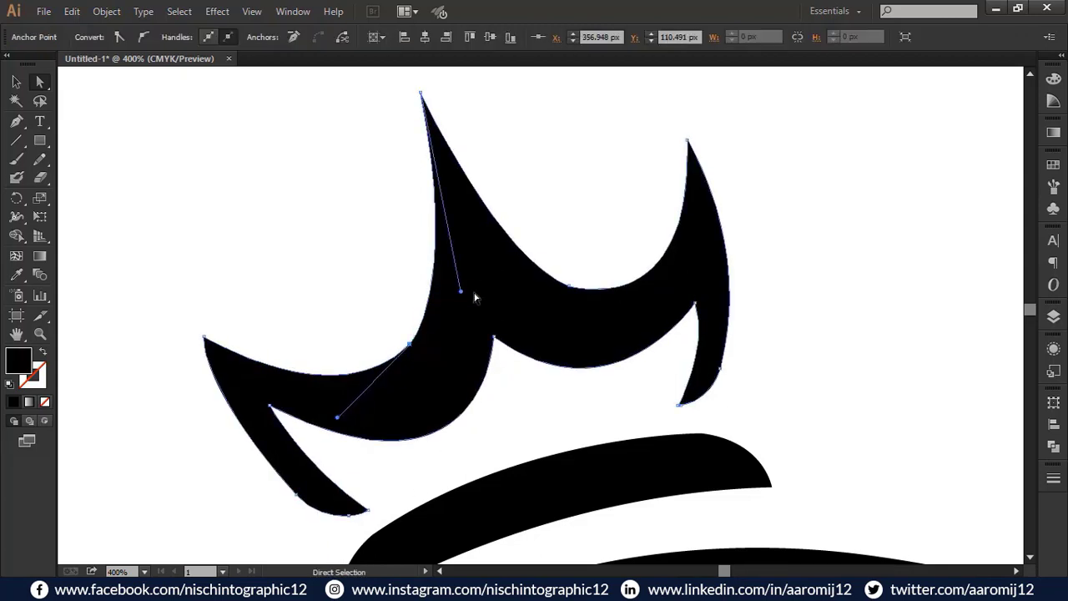
{"action": "left_click_drag", "start_coordinate": [460, 291], "coordinate": [467, 286]}
{"action": "left_click", "coordinate": [493, 395]}
{"action": "left_click", "coordinate": [409, 343]}
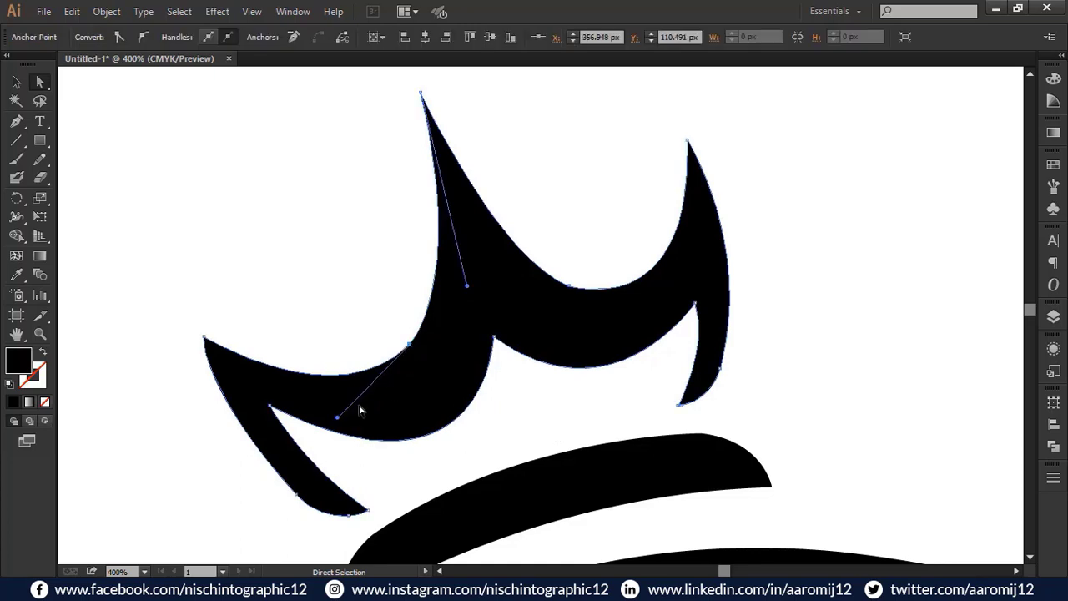
{"action": "left_click", "coordinate": [522, 421]}
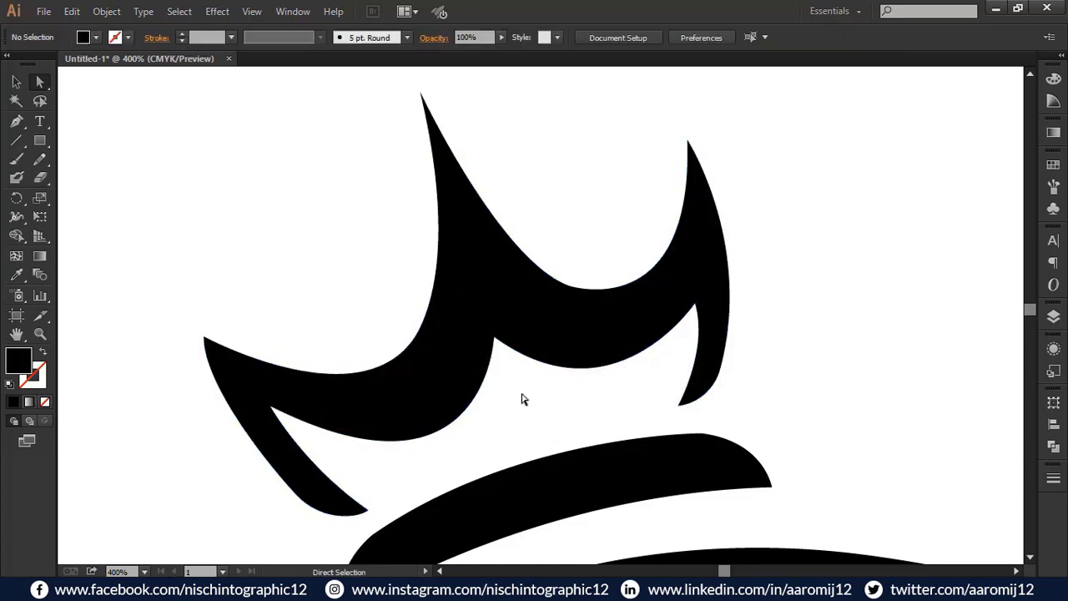
Straighten the crown's outer left edge, then zoom back out to the whole crab
{"action": "left_click", "coordinate": [204, 337]}
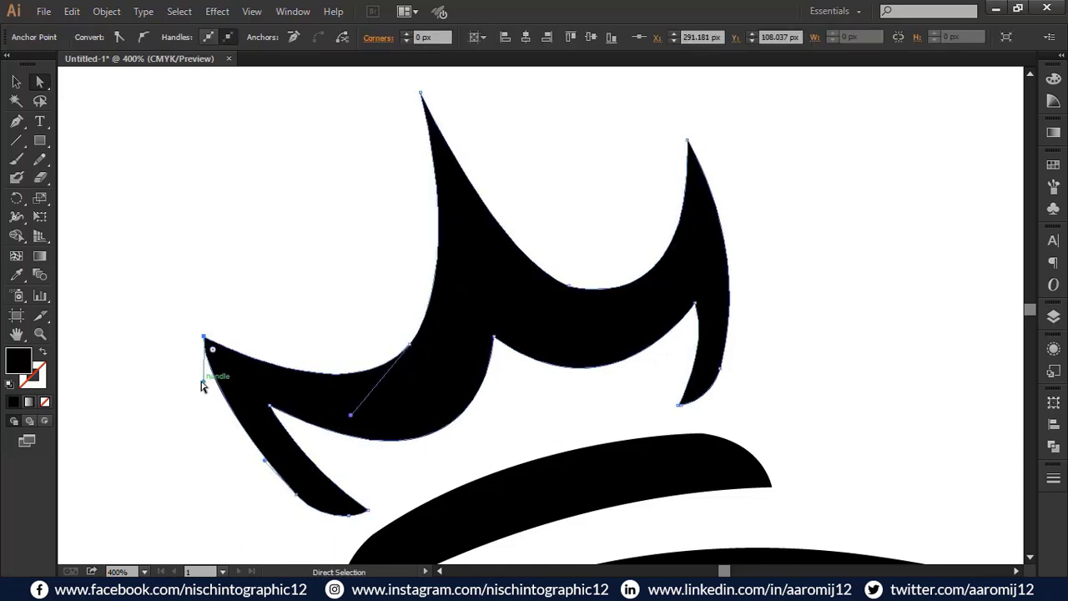
{"action": "left_click_drag", "start_coordinate": [201, 385], "coordinate": [219, 405]}
{"action": "left_click", "coordinate": [279, 501]}
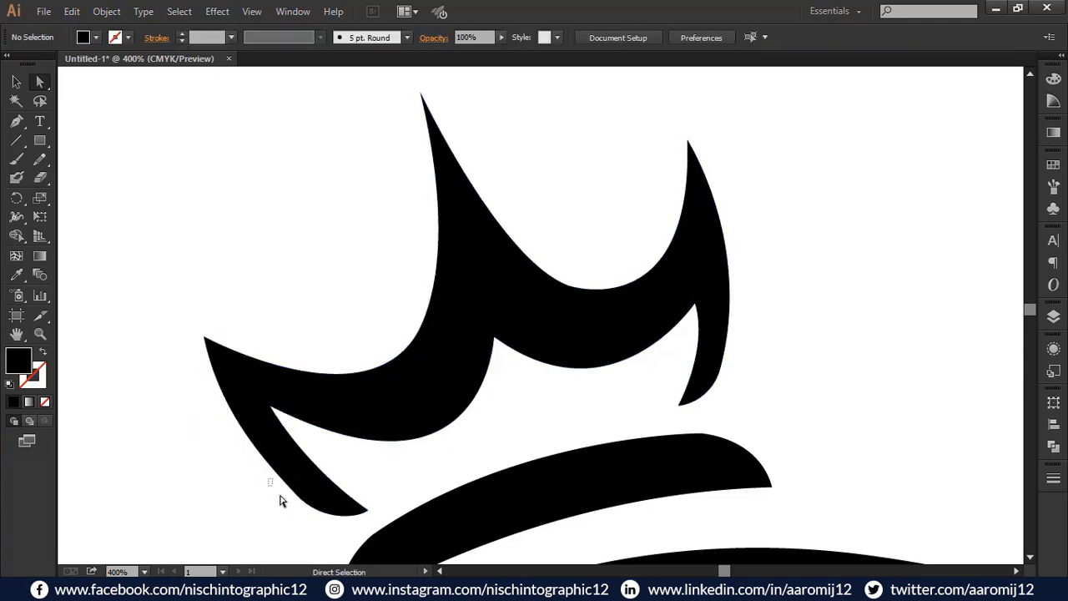
{"action": "left_click", "coordinate": [294, 496]}
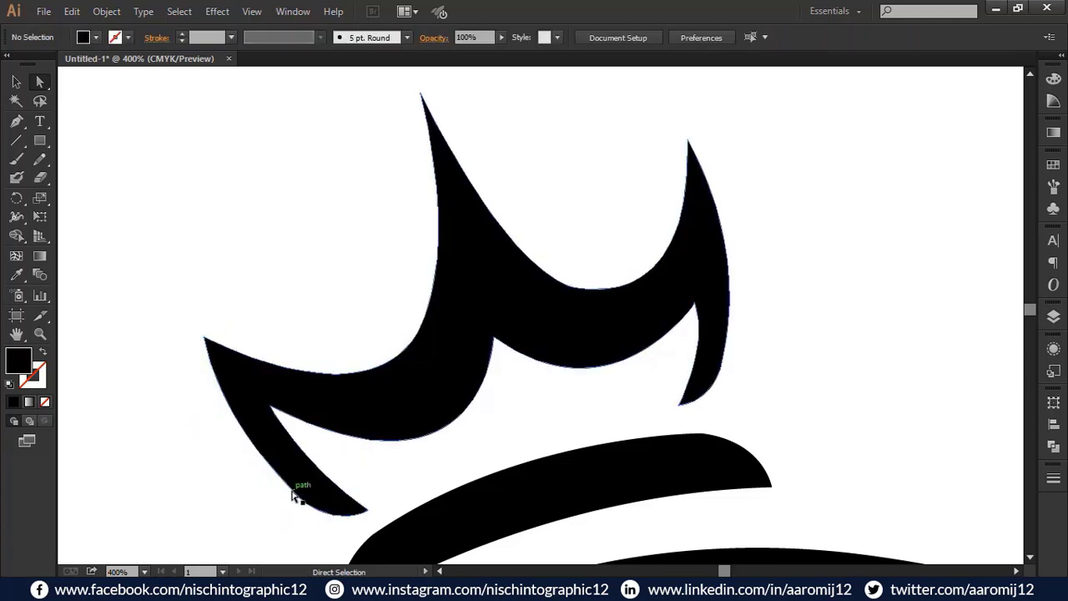
{"action": "left_click", "coordinate": [358, 472]}
{"action": "left_click", "coordinate": [317, 526]}
{"action": "left_click", "coordinate": [376, 473]}
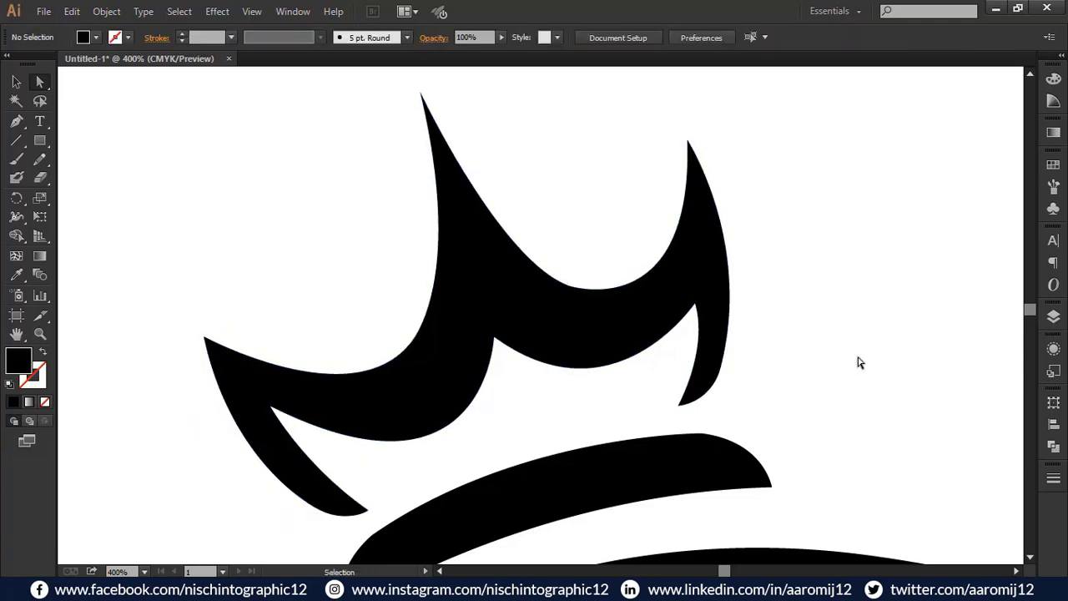
{"action": "key", "text": "ctrl+1"}
Round the corner at a right leg segment's tip to about 7.15 px
{"action": "key", "text": "ctrl+equal"}
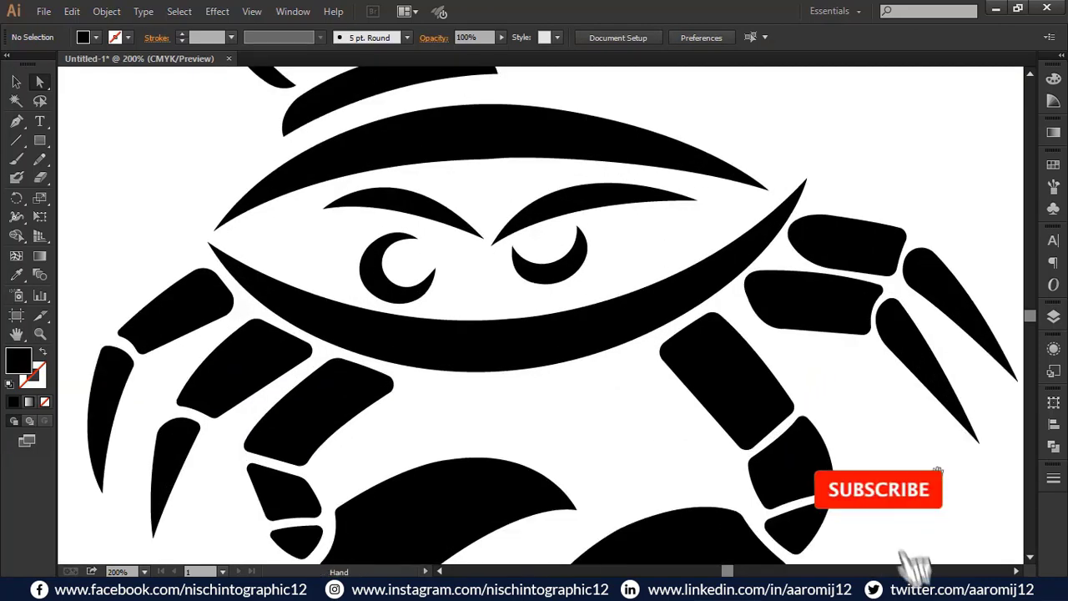
{"action": "scroll", "coordinate": [946, 369], "scroll_direction": "down", "scroll_amount": 2}
{"action": "mouse_move", "coordinate": [941, 362]}
{"action": "left_mouse_down"}
{"action": "mouse_move", "coordinate": [909, 284]}
{"action": "mouse_move", "coordinate": [941, 363]}
{"action": "left_mouse_up"}
{"action": "left_click", "coordinate": [977, 322]}
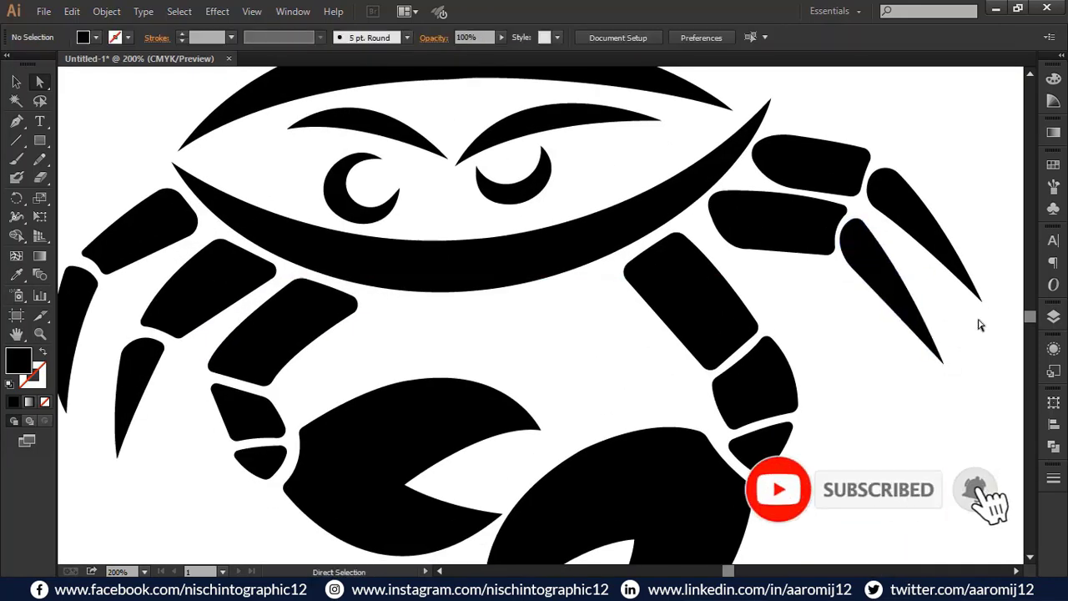
{"action": "left_click", "coordinate": [949, 221]}
{"action": "left_click", "coordinate": [989, 360]}
{"action": "left_click_drag", "start_coordinate": [853, 215], "coordinate": [857, 238]}
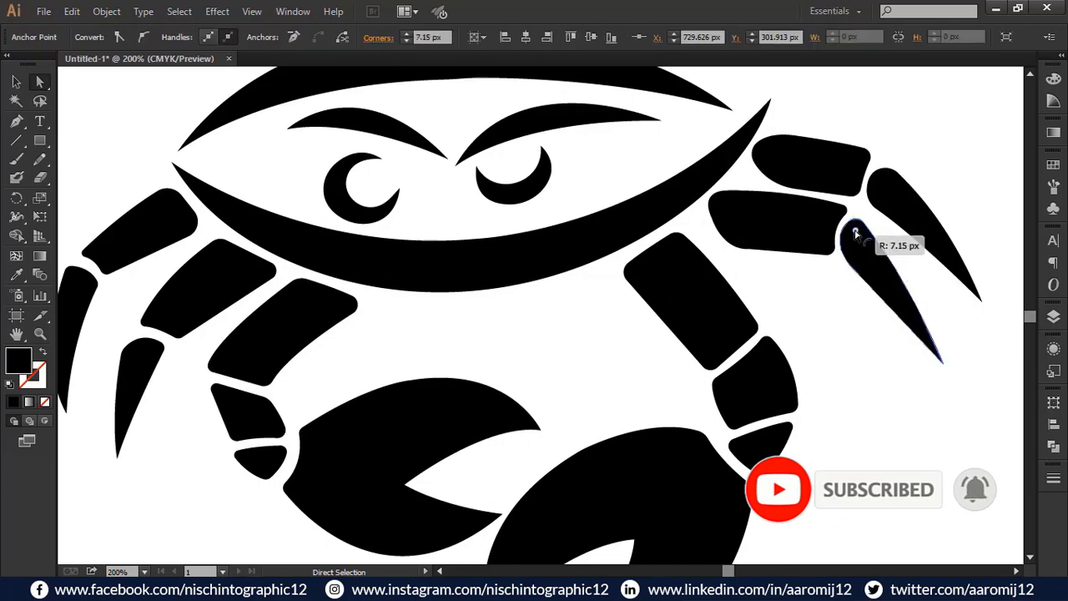
{"action": "left_click", "coordinate": [908, 274]}
{"action": "key", "text": "ctrl+1"}
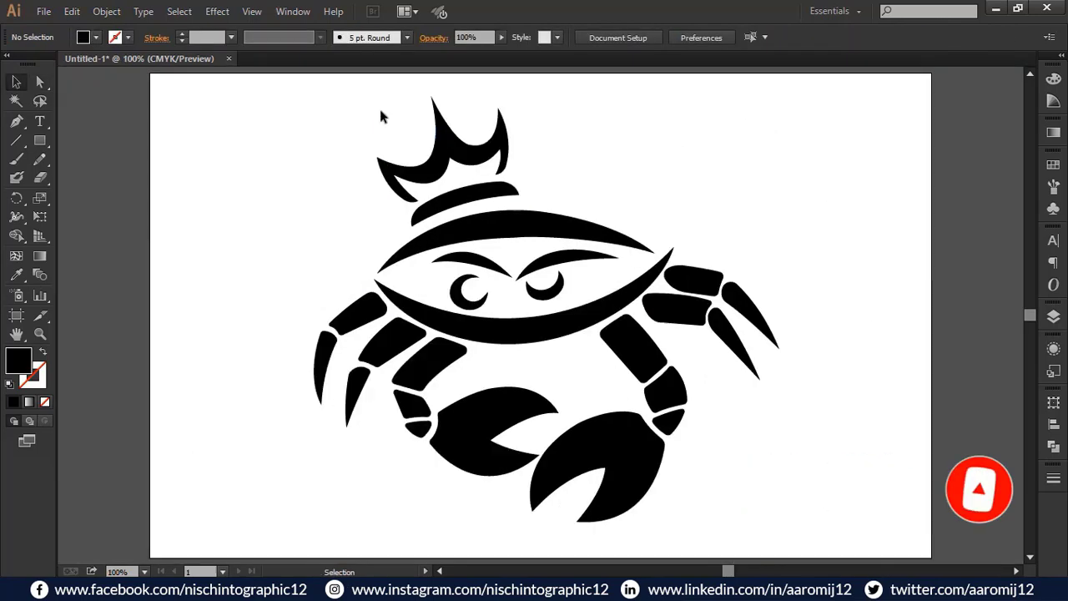
Select the whole crab and scale it down
{"action": "left_click_drag", "start_coordinate": [381, 107], "coordinate": [865, 438]}
{"action": "key", "text": "a"}
{"action": "left_click_drag", "start_coordinate": [262, 94], "coordinate": [765, 523]}
{"action": "key", "text": "v"}
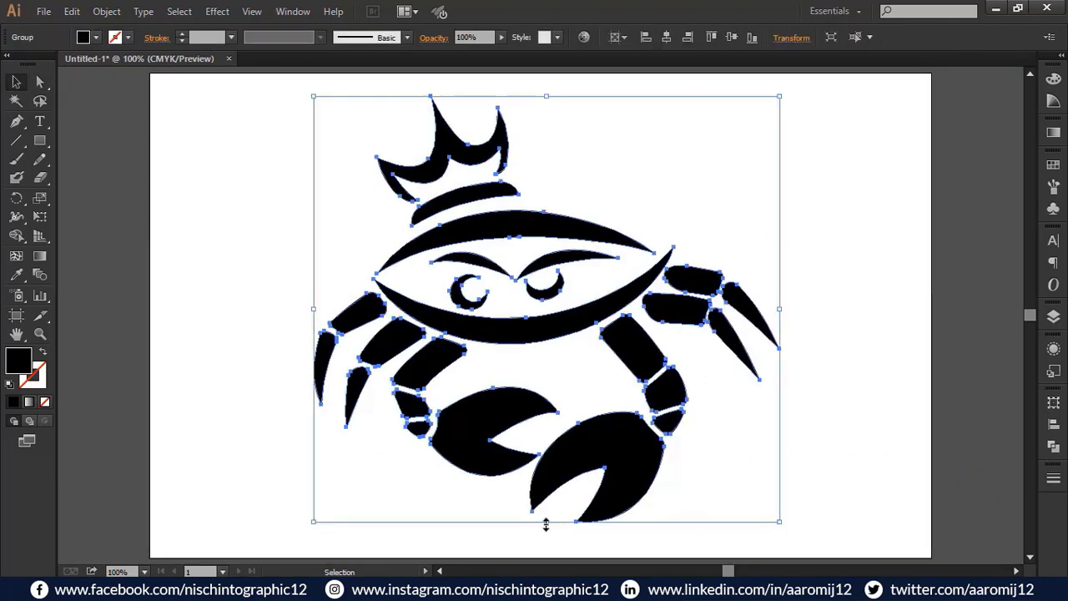
{"action": "left_click_drag", "start_coordinate": [546, 520], "coordinate": [547, 353]}
Add 'Krab Kings' text below the crab and enlarge it
{"action": "left_click", "coordinate": [715, 279]}
{"action": "left_click", "coordinate": [40, 121]}
{"action": "left_click", "coordinate": [347, 432]}
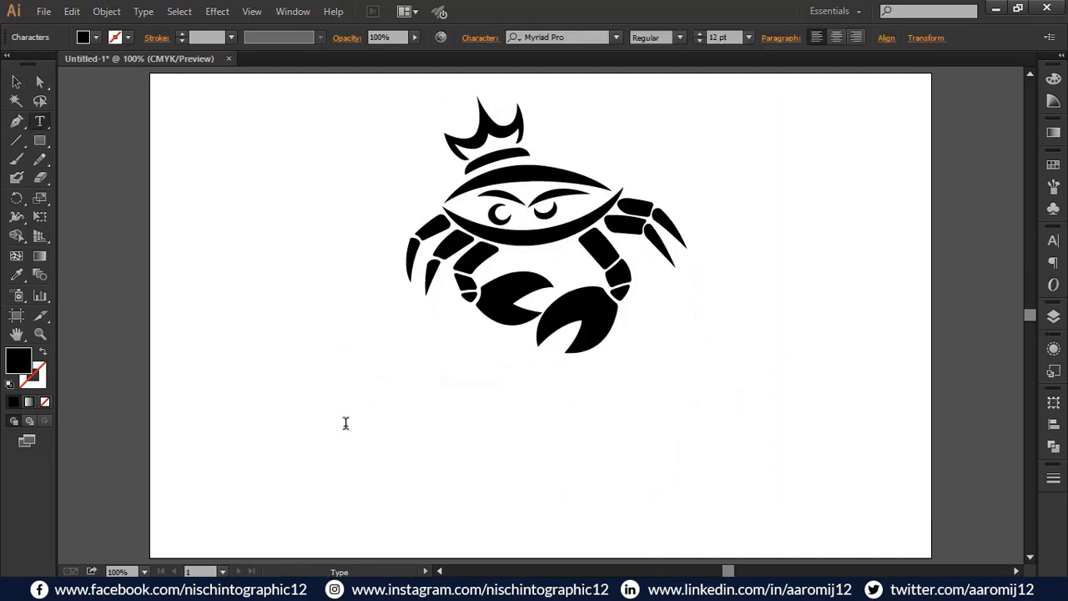
{"action": "type", "text": "Krab Kings"}
{"action": "left_click_drag", "start_coordinate": [381, 415], "coordinate": [648, 355]}
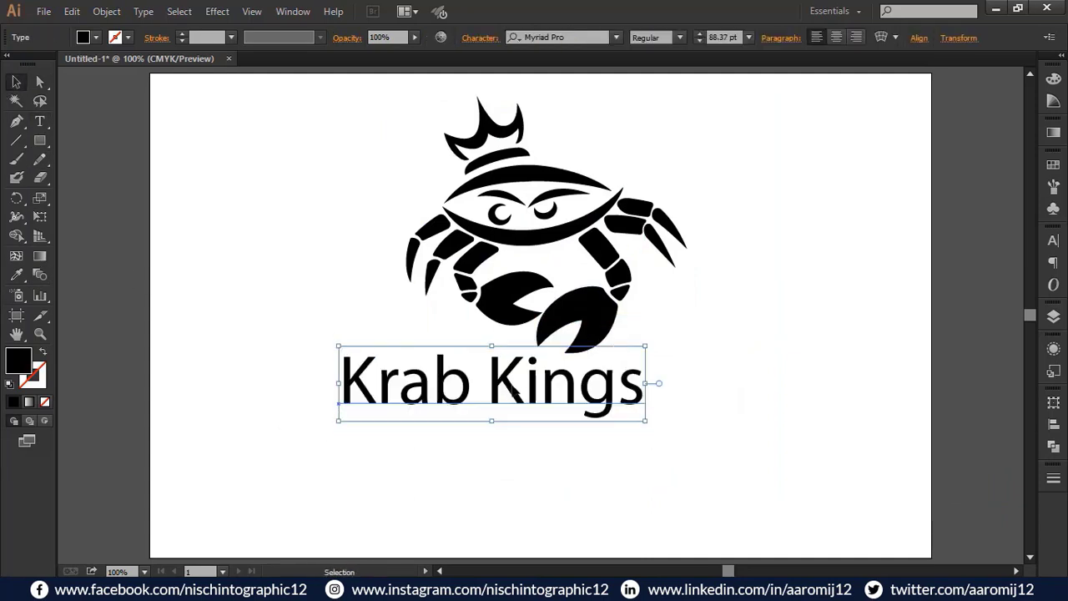
{"action": "left_click_drag", "start_coordinate": [500, 384], "coordinate": [524, 434]}
Set the text to Trajan Pro 3 Bold, widen it and place it under the crab
{"action": "left_click", "coordinate": [578, 37]}
{"action": "left_click", "coordinate": [616, 38]}
{"action": "type", "text": "tr"}
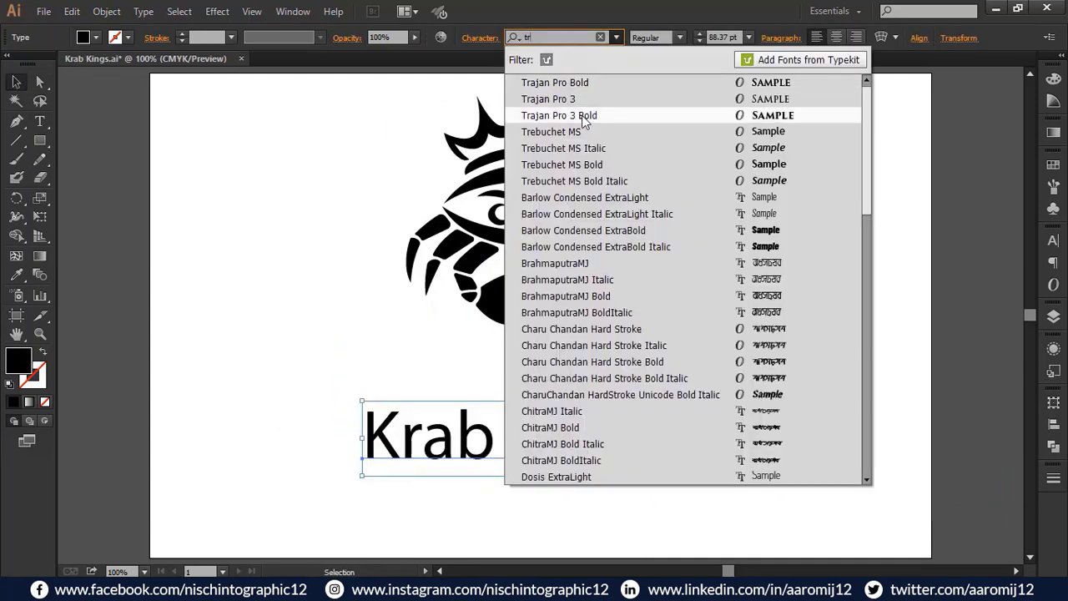
{"action": "left_click", "coordinate": [584, 112]}
{"action": "left_click_drag", "start_coordinate": [833, 398], "coordinate": [793, 412]}
{"action": "left_click_drag", "start_coordinate": [584, 442], "coordinate": [557, 396]}
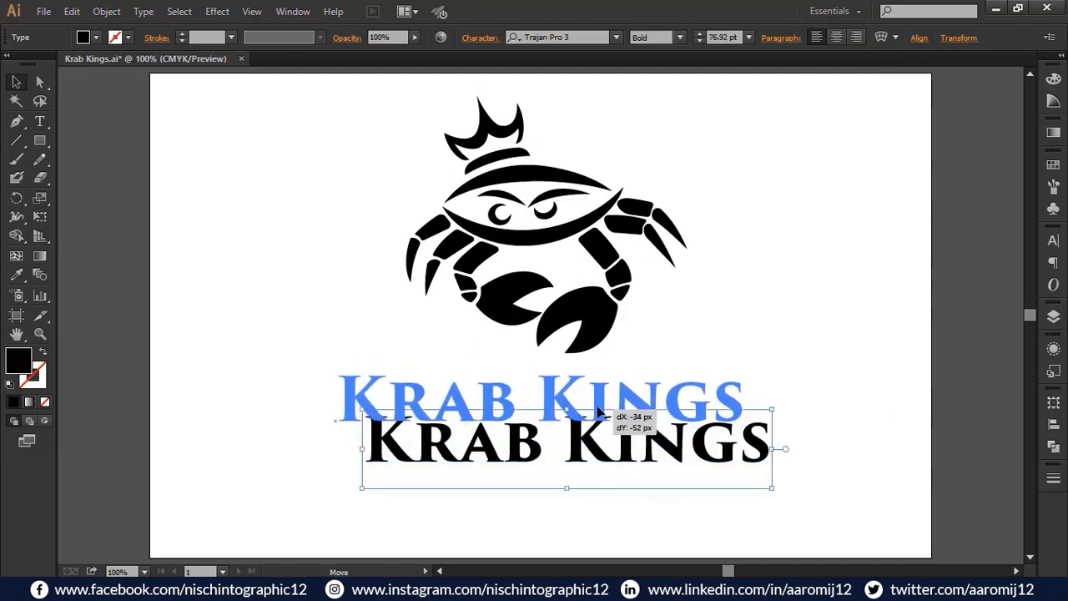
Centre the crab over the text, group them and centre the logo on the artboard
{"action": "left_click_drag", "start_coordinate": [777, 321], "coordinate": [584, 400]}
{"action": "left_click", "coordinate": [523, 37]}
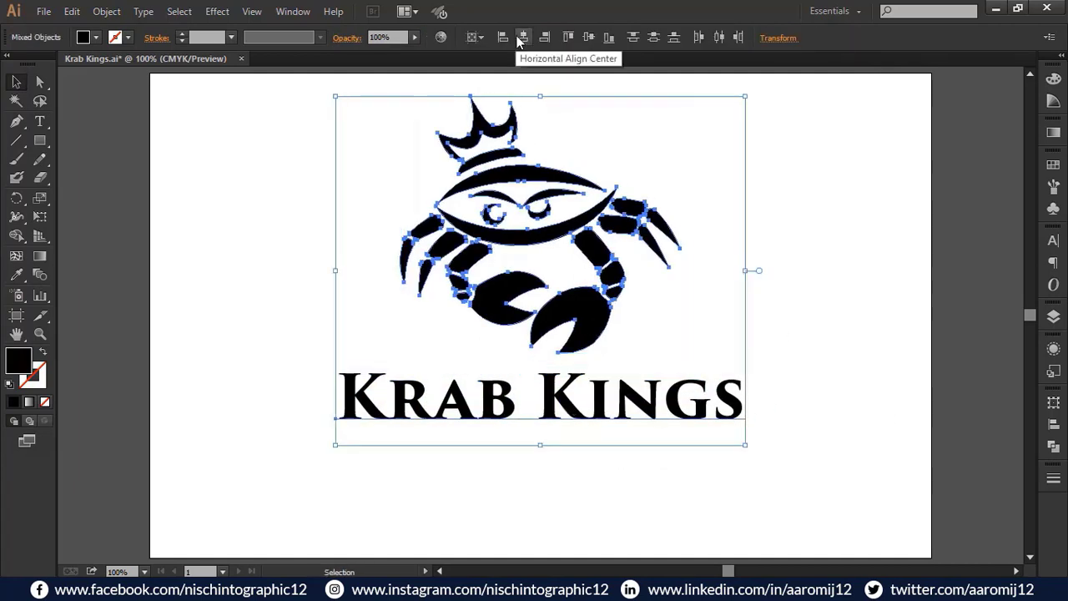
{"action": "key", "text": "ctrl+g"}
{"action": "left_click", "coordinate": [591, 38]}
{"action": "left_click", "coordinate": [793, 321]}
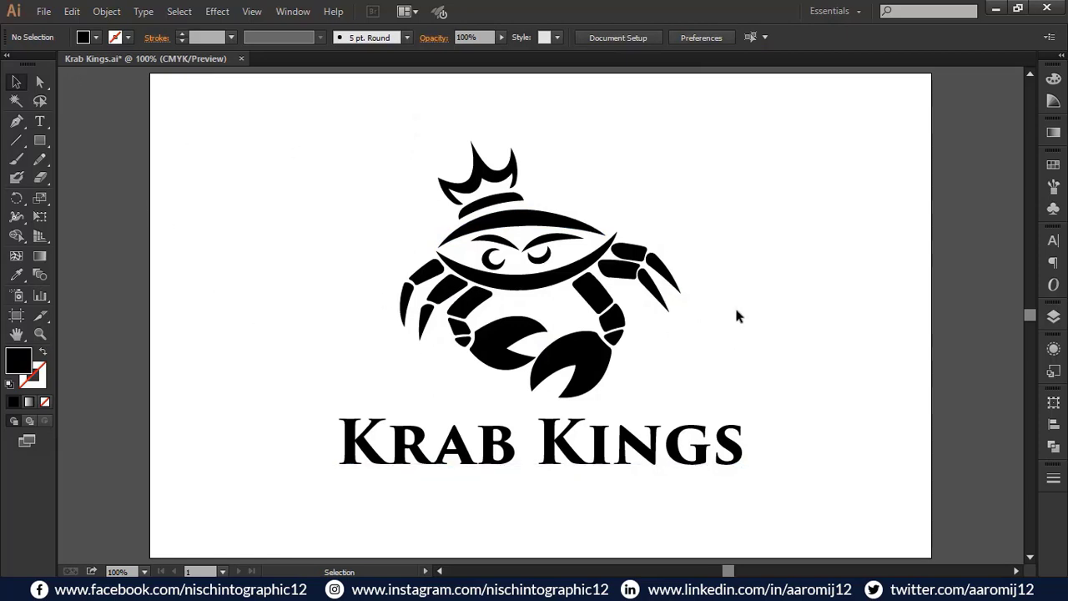
Convert the Krab Kings text to outlines with Ctrl+Shift+O
{"action": "left_click", "coordinate": [750, 358]}
{"action": "left_click", "coordinate": [701, 450]}
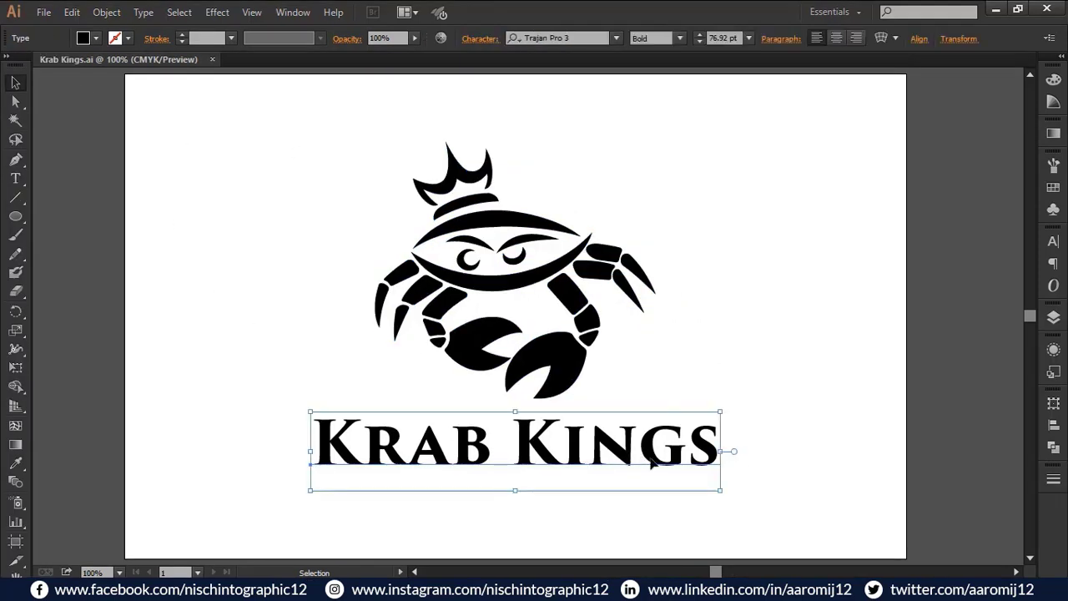
{"action": "key", "text": "ctrl+shift+o"}
{"action": "left_click", "coordinate": [551, 284]}
{"action": "left_click", "coordinate": [584, 442], "text": "shift"}
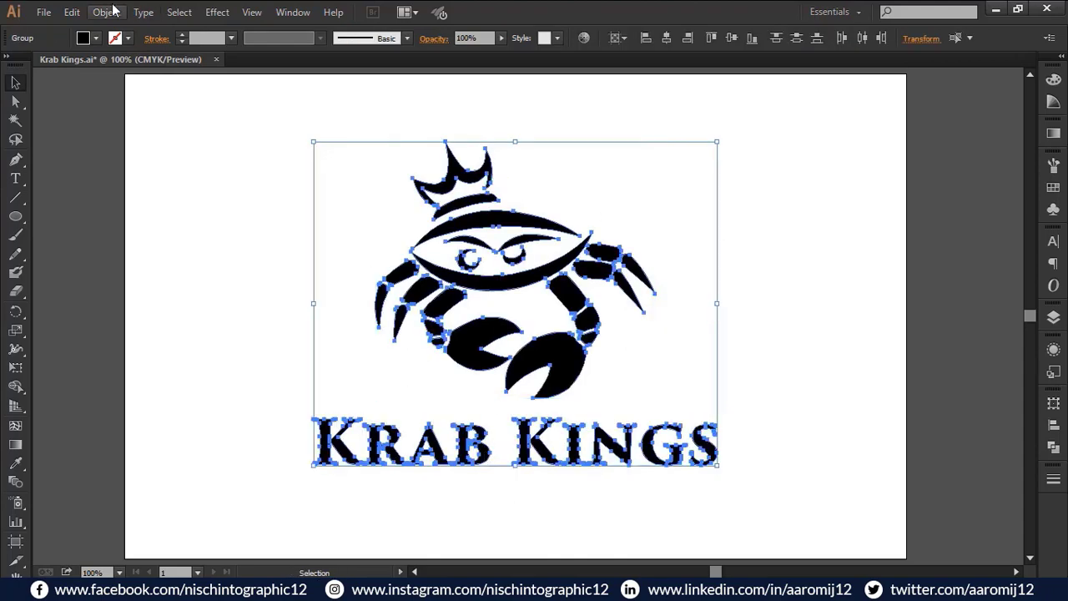
{"action": "left_click", "coordinate": [107, 12]}
{"action": "left_click", "coordinate": [144, 185]}
{"action": "left_click", "coordinate": [781, 337]}
Ungroup the crab and fill both claws orange
{"action": "right_click", "coordinate": [569, 335]}
{"action": "left_click", "coordinate": [609, 451]}
{"action": "left_click", "coordinate": [651, 392]}
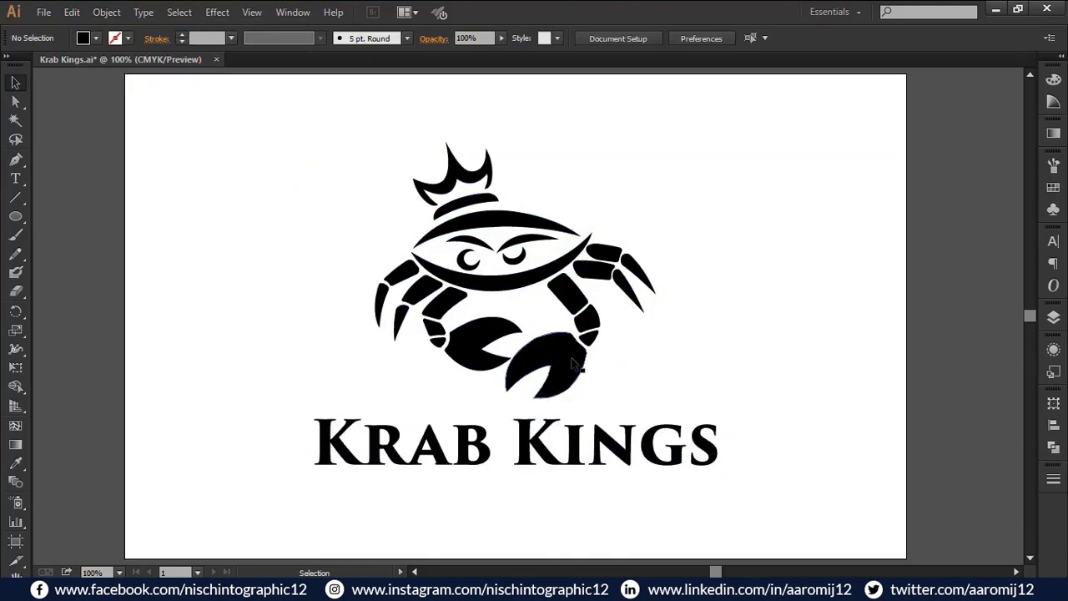
{"action": "left_click", "coordinate": [482, 340]}
{"action": "left_click", "coordinate": [84, 38]}
{"action": "left_click", "coordinate": [152, 64]}
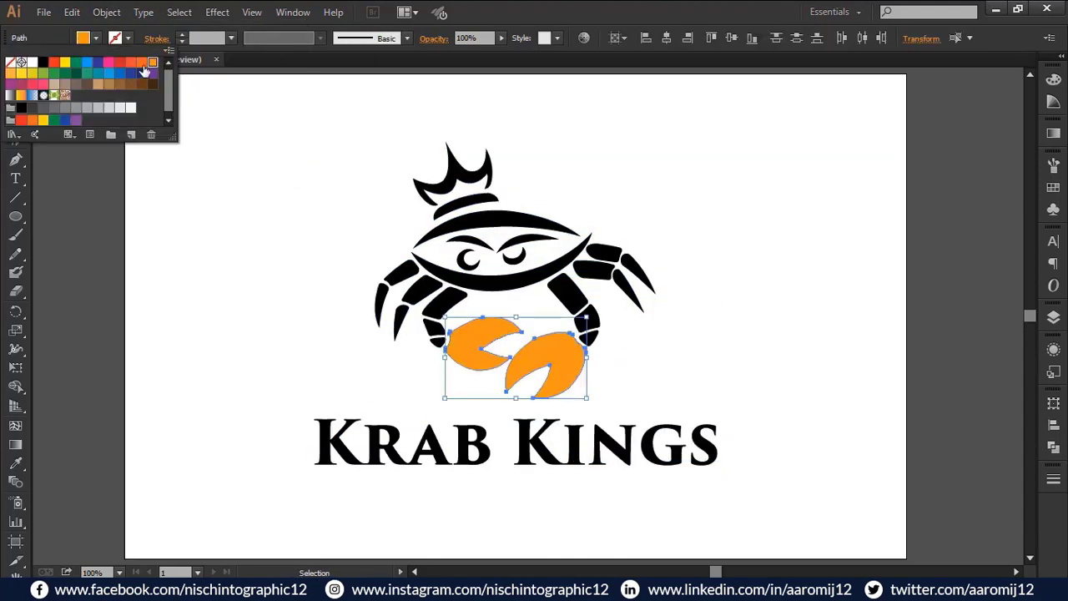
{"action": "left_click", "coordinate": [437, 396]}
Fill the crown and both upper arm segments orange, and eyedropper orange onto the eyebrows
{"action": "left_click", "coordinate": [454, 176]}
{"action": "left_click", "coordinate": [84, 37]}
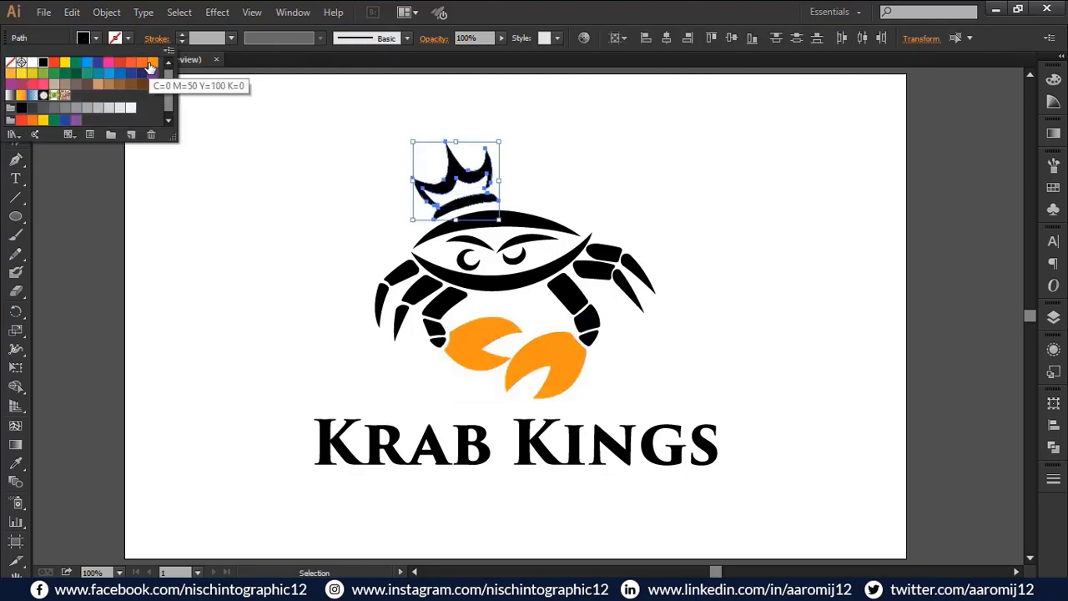
{"action": "left_click", "coordinate": [151, 65]}
{"action": "left_click", "coordinate": [268, 313]}
{"action": "left_click", "coordinate": [446, 309]}
{"action": "left_click", "coordinate": [571, 296], "text": "shift"}
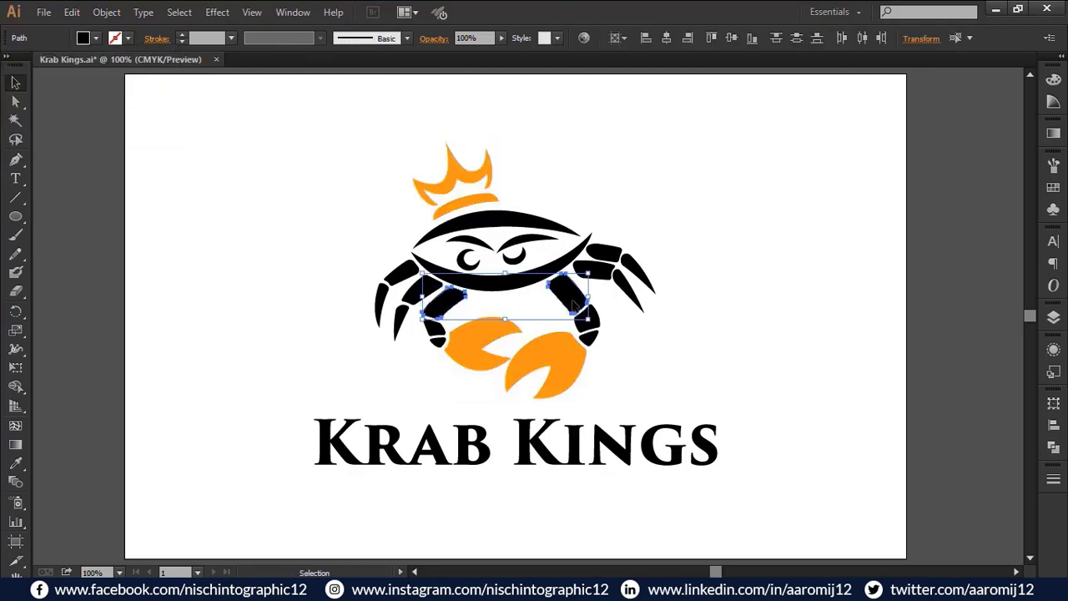
{"action": "left_click", "coordinate": [83, 37]}
{"action": "left_click", "coordinate": [152, 64]}
{"action": "left_click", "coordinate": [188, 203]}
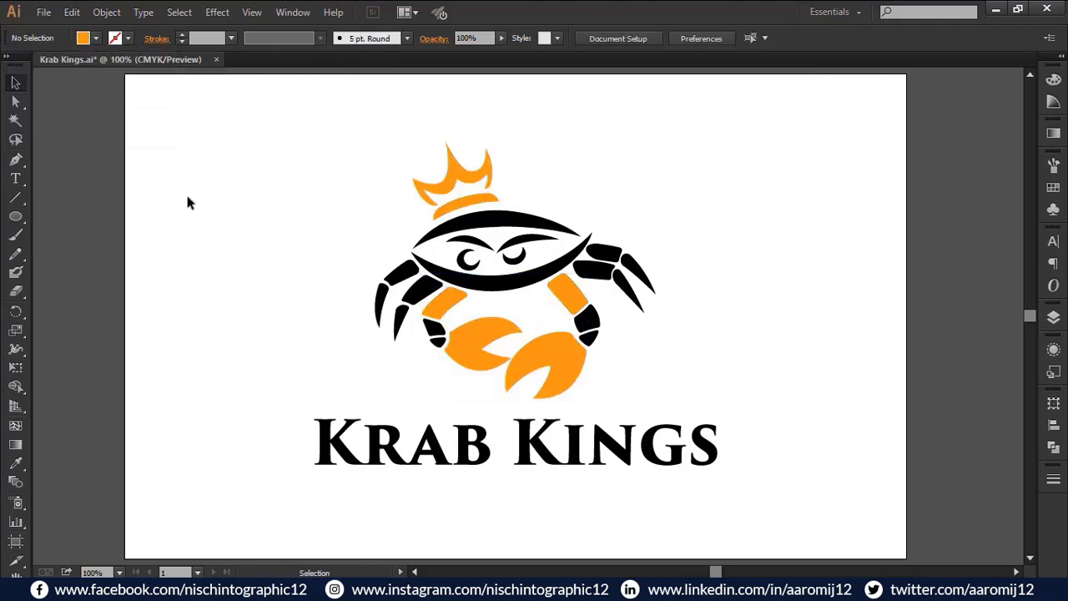
{"action": "left_click", "coordinate": [471, 242]}
{"action": "key", "text": "v"}
{"action": "left_click", "coordinate": [268, 233]}
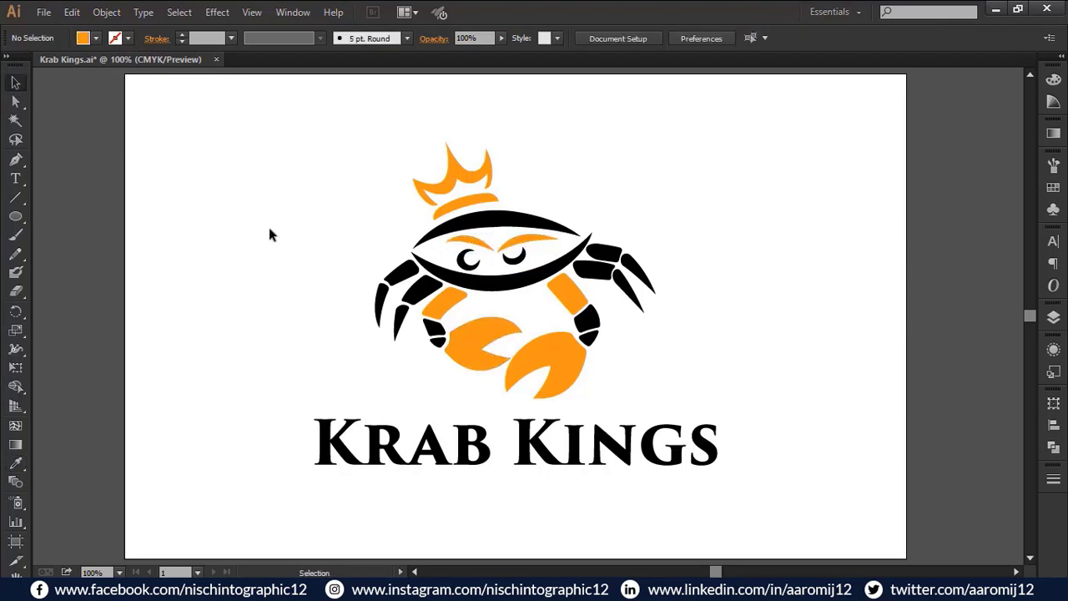
Draw a large circle beside the crab's left side with the Ellipse tool
{"action": "left_click_drag", "start_coordinate": [375, 238], "coordinate": [729, 476]}
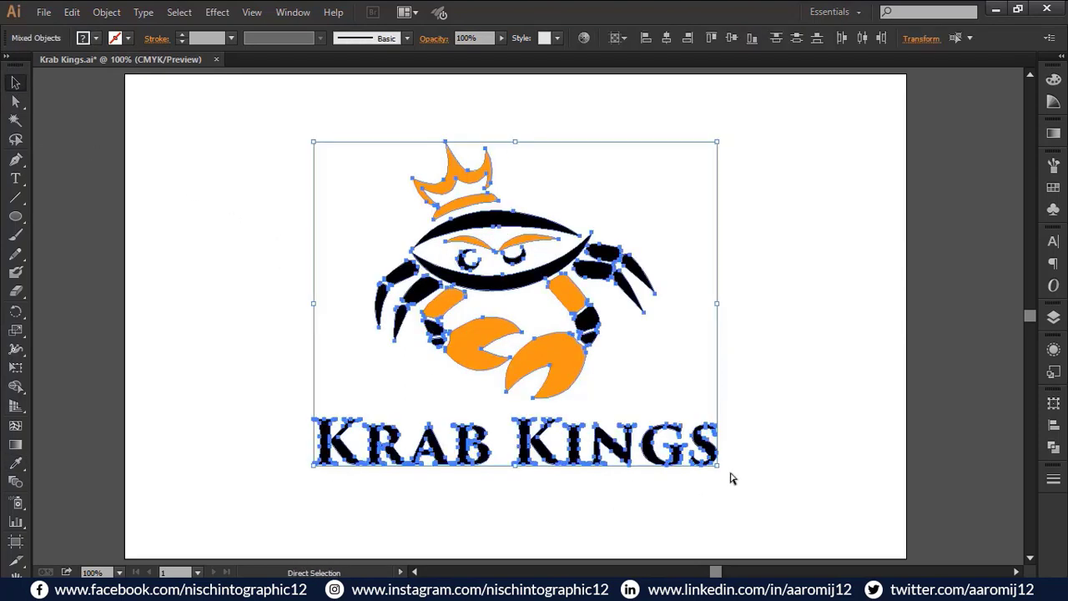
{"action": "left_click", "coordinate": [729, 477]}
{"action": "left_click", "coordinate": [15, 215]}
{"action": "left_click_drag", "start_coordinate": [370, 297], "coordinate": [463, 390]}
{"action": "left_click", "coordinate": [86, 40]}
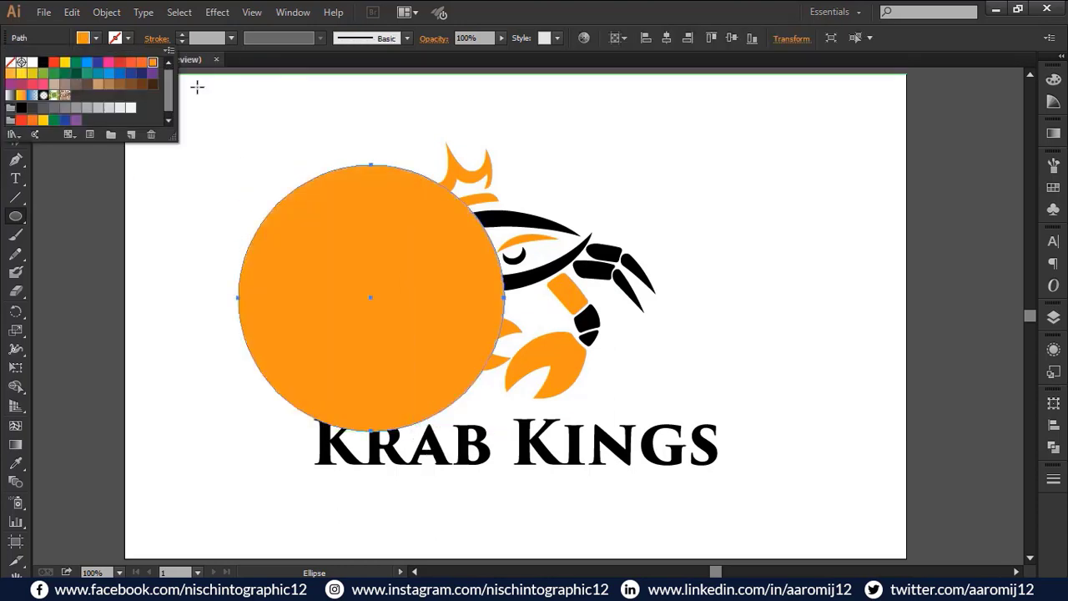
{"action": "key", "text": "v"}
{"action": "left_click", "coordinate": [171, 138]}
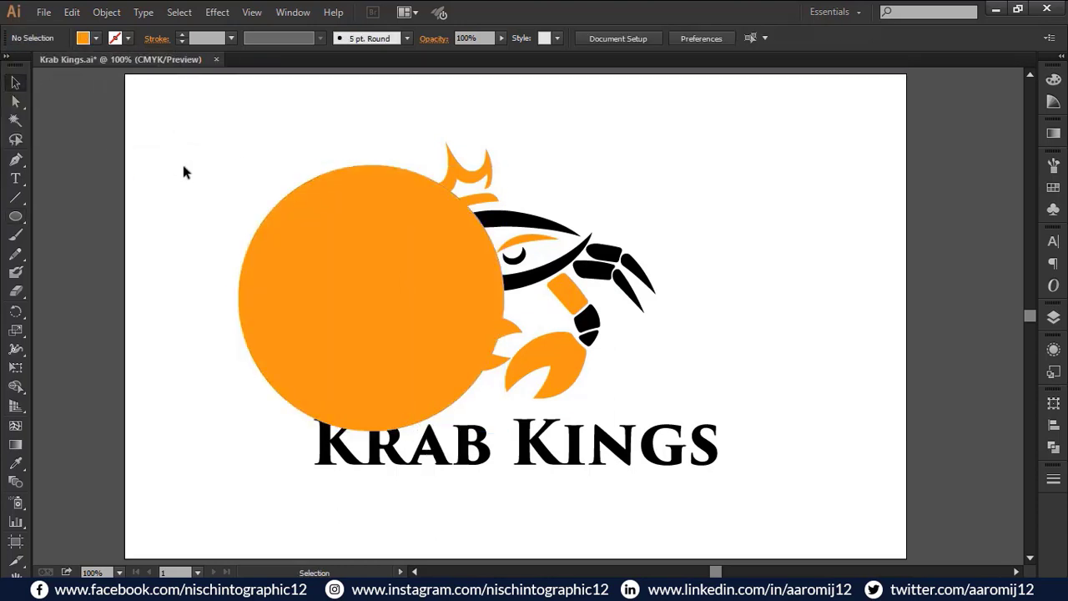
Fill the circle black and Alt-drag an overlapping copy to the right
{"action": "left_click", "coordinate": [267, 217]}
{"action": "left_click", "coordinate": [86, 38]}
{"action": "left_click", "coordinate": [43, 65]}
{"action": "left_click_drag", "start_coordinate": [360, 324], "coordinate": [490, 323]}
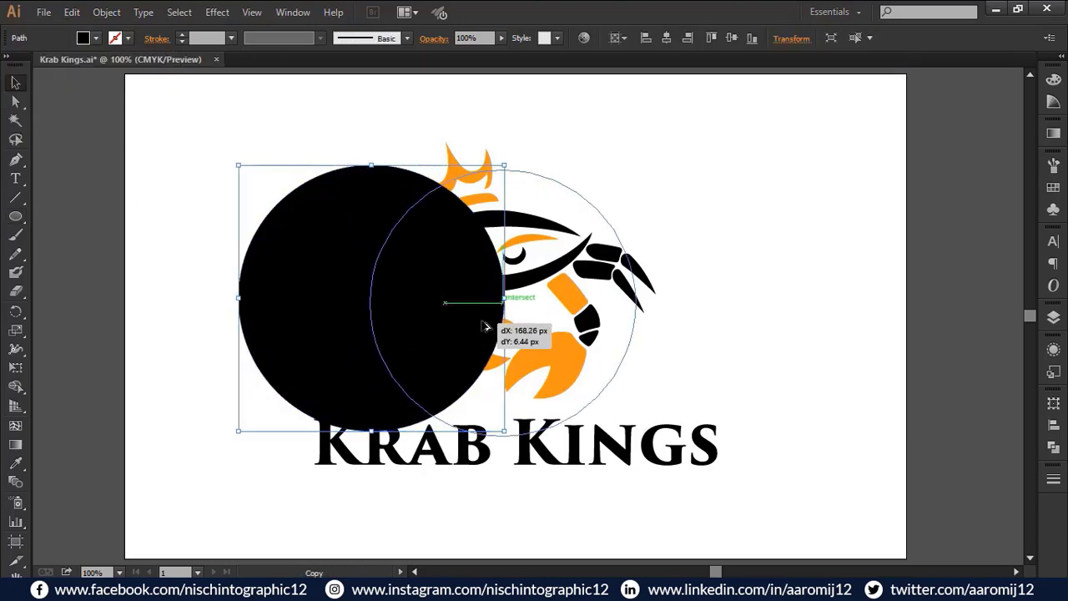
{"action": "left_click", "coordinate": [352, 302], "text": "shift"}
Combine the two circles into a lens shape with Pathfinder Intersect
{"action": "left_click", "coordinate": [1052, 446]}
{"action": "left_click", "coordinate": [897, 428]}
{"action": "key", "text": "ctrl+z"}
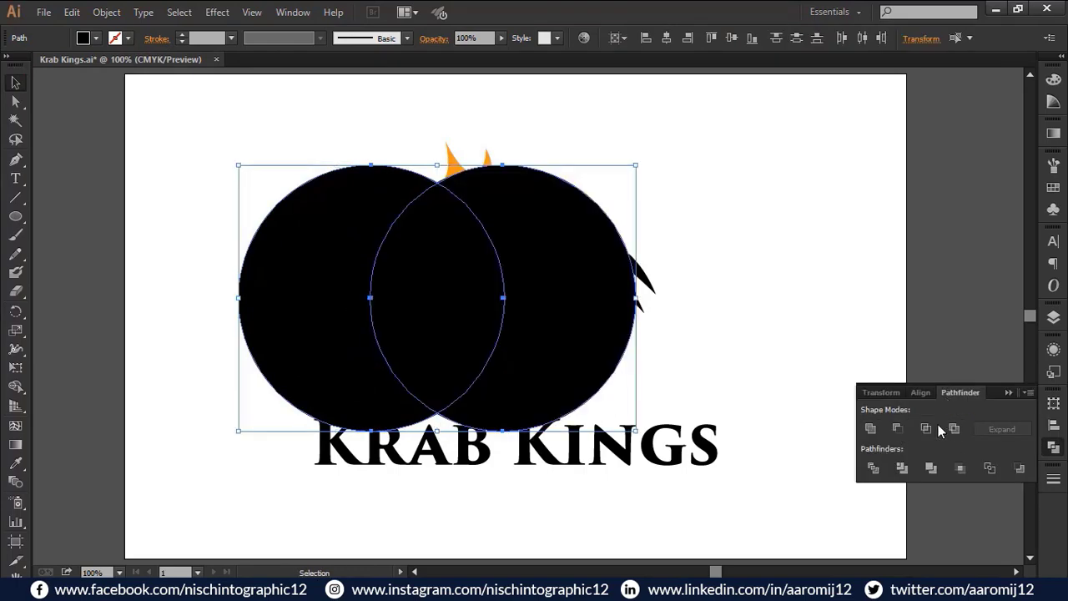
{"action": "left_click", "coordinate": [926, 428]}
{"action": "left_click", "coordinate": [709, 242]}
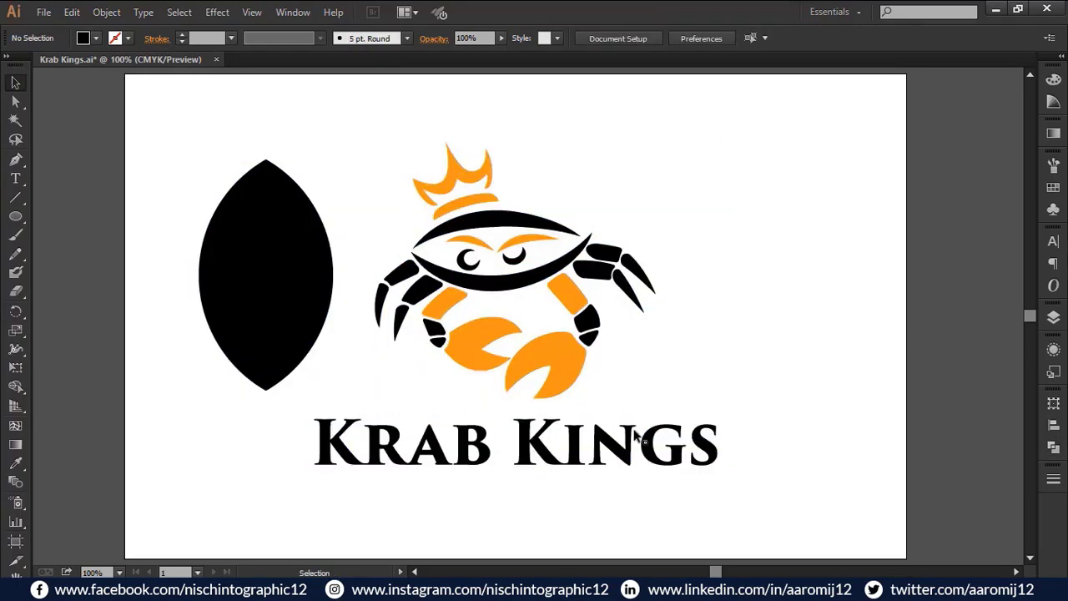
Eyedropper the orange colour onto the Krab Kings lettering
{"action": "left_click", "coordinate": [644, 436]}
{"action": "left_click", "coordinate": [15, 463]}
{"action": "left_click", "coordinate": [471, 338]}
Narrow, rotate diagonally and position the black lens over the Krab Kings text
{"action": "left_click", "coordinate": [250, 276]}
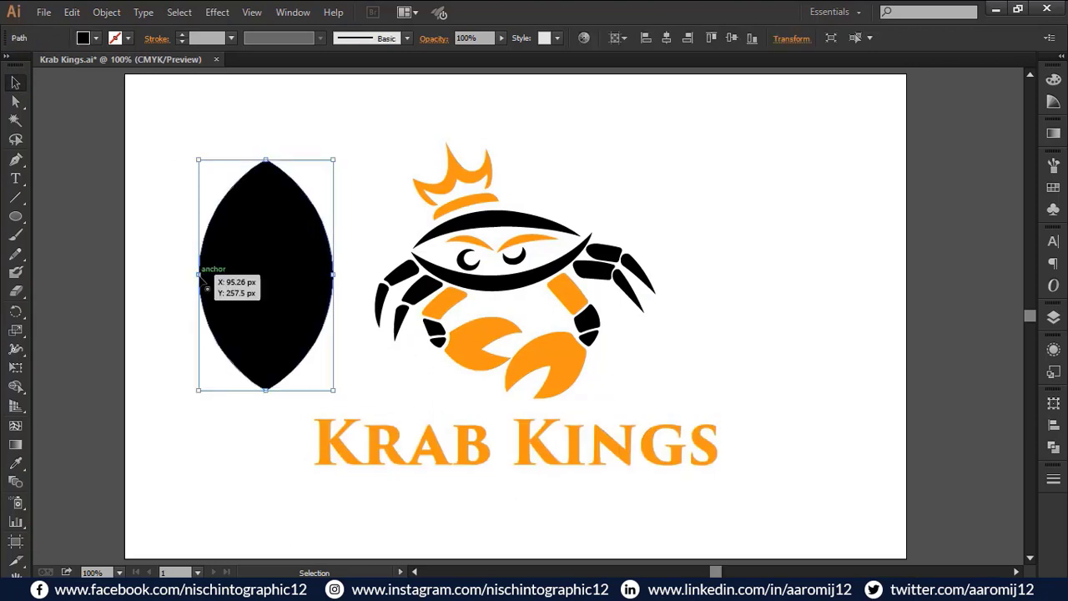
{"action": "left_click_drag", "start_coordinate": [199, 275], "coordinate": [231, 276]}
{"action": "left_click_drag", "start_coordinate": [341, 157], "coordinate": [413, 259]}
{"action": "left_click_drag", "start_coordinate": [303, 269], "coordinate": [534, 446]}
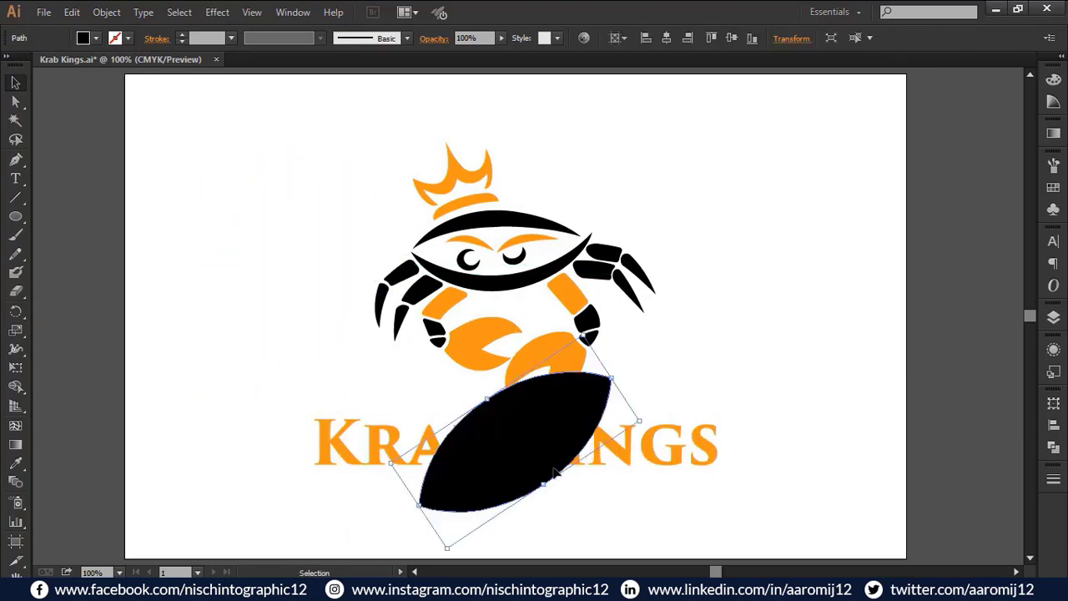
{"action": "left_click_drag", "start_coordinate": [651, 438], "coordinate": [738, 419]}
{"action": "mouse_move", "coordinate": [584, 426]}
{"action": "left_mouse_down"}
{"action": "mouse_move", "coordinate": [540, 428]}
{"action": "mouse_move", "coordinate": [559, 438]}
{"action": "left_mouse_up"}
Split the lettering with the Shape Builder tool, removing the lens so overlapped parts stay black
{"action": "left_click", "coordinate": [663, 446], "text": "shift"}
{"action": "left_click", "coordinate": [748, 400]}
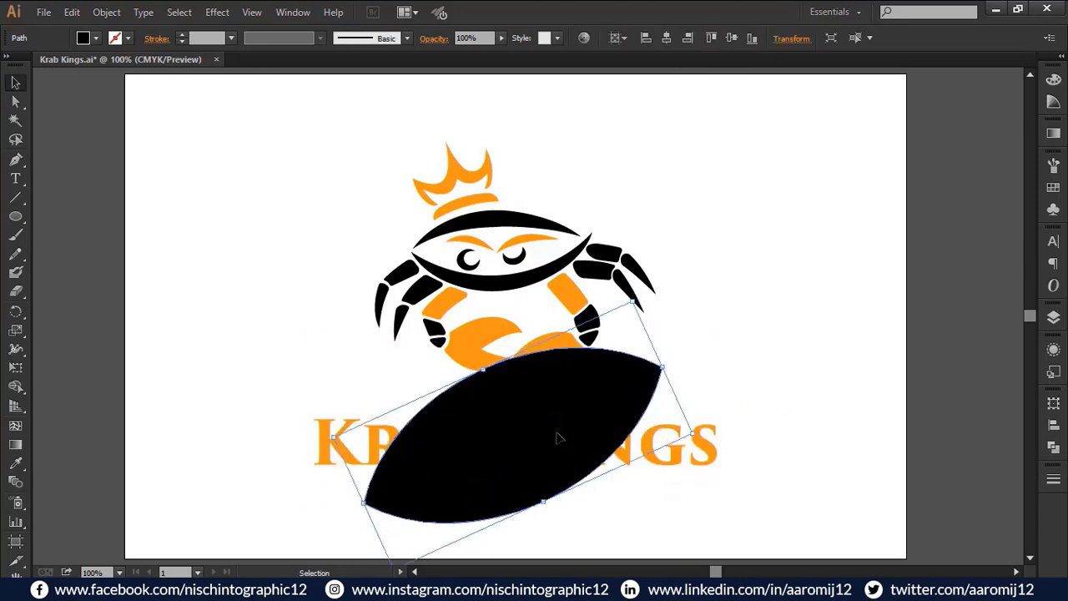
{"action": "left_click", "coordinate": [719, 442], "text": "shift"}
{"action": "key", "text": "shift+m"}
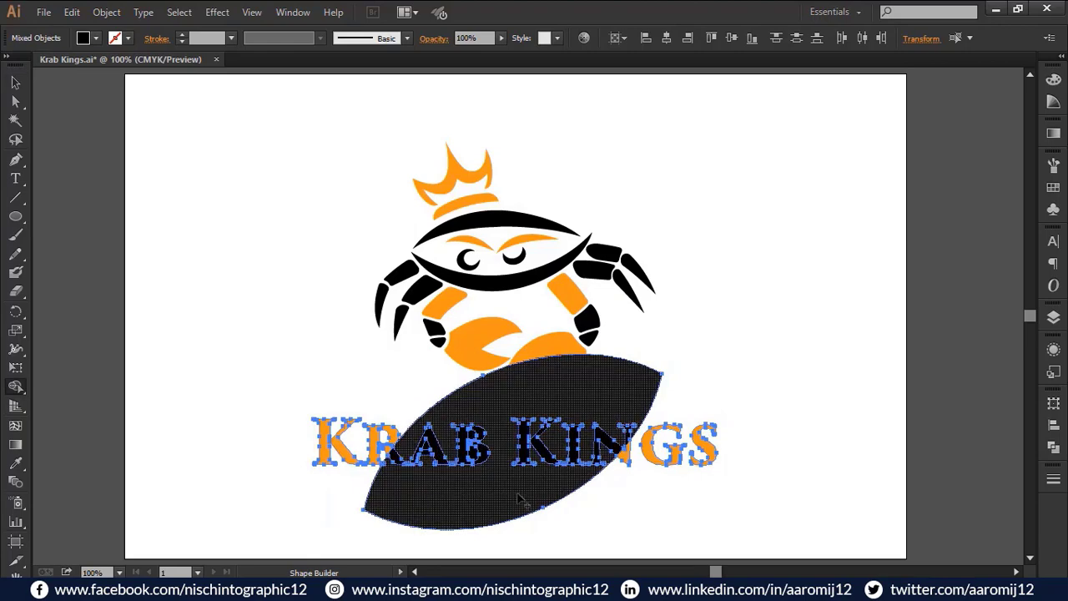
{"action": "left_click", "coordinate": [431, 493], "text": "alt"}
{"action": "key", "text": "v"}
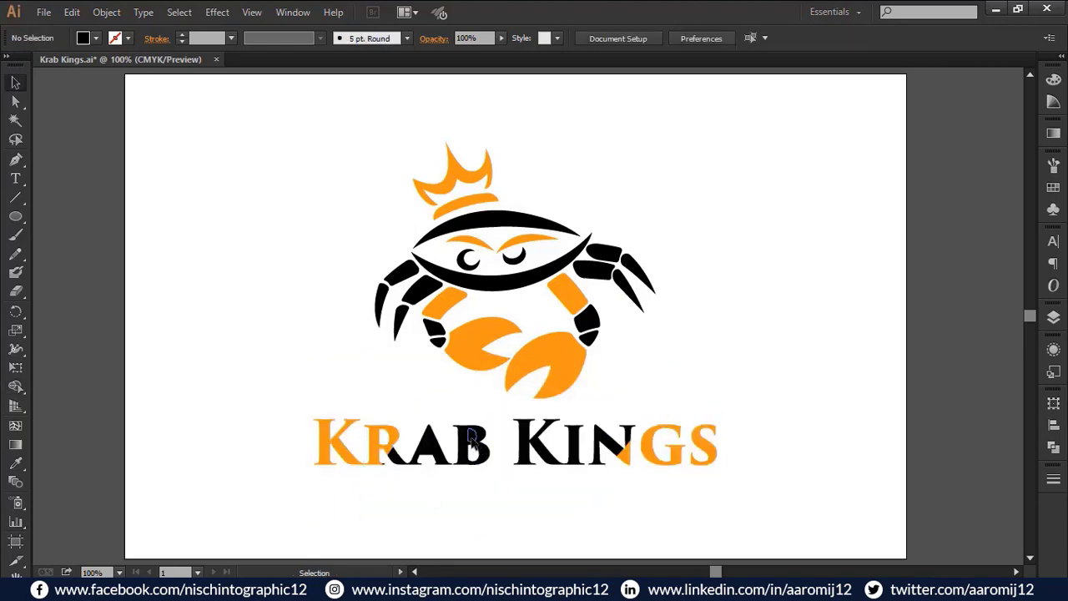